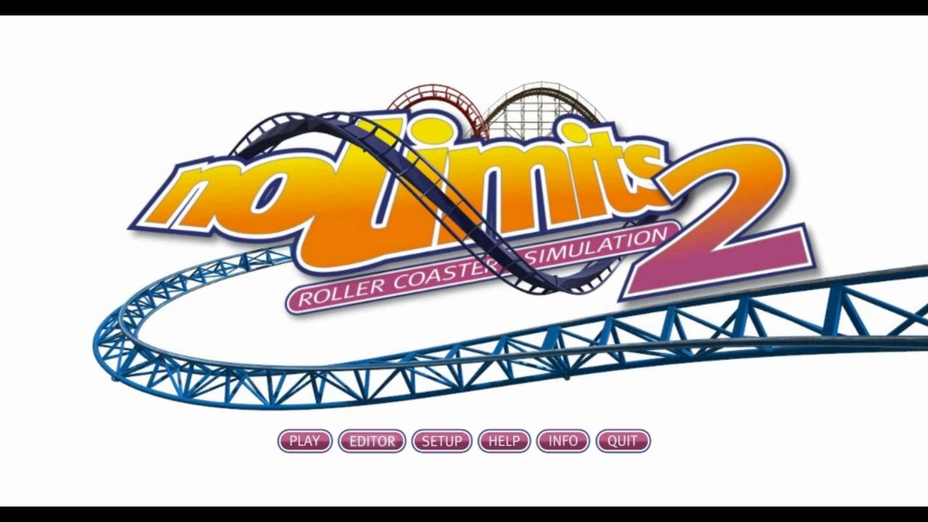
Enter the track editor and create a new park project named newpark.
click(372, 441)
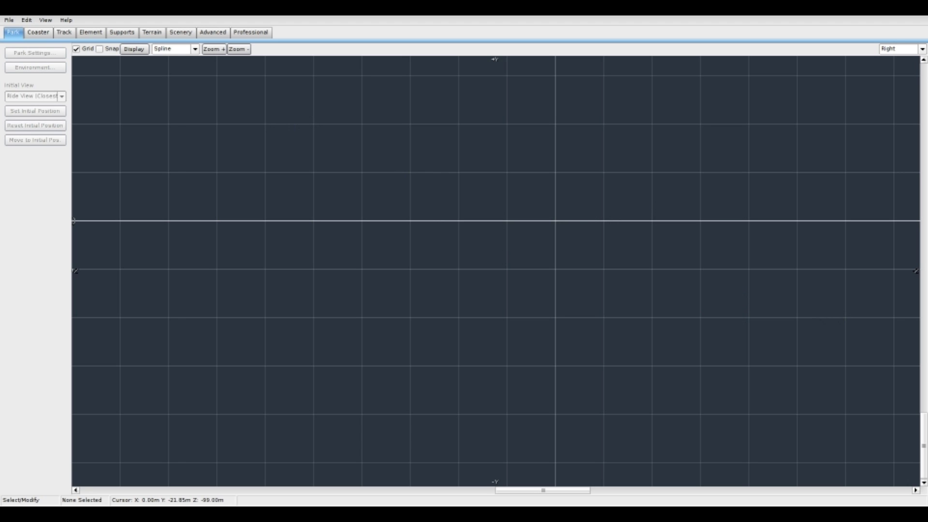
key(alt+f)
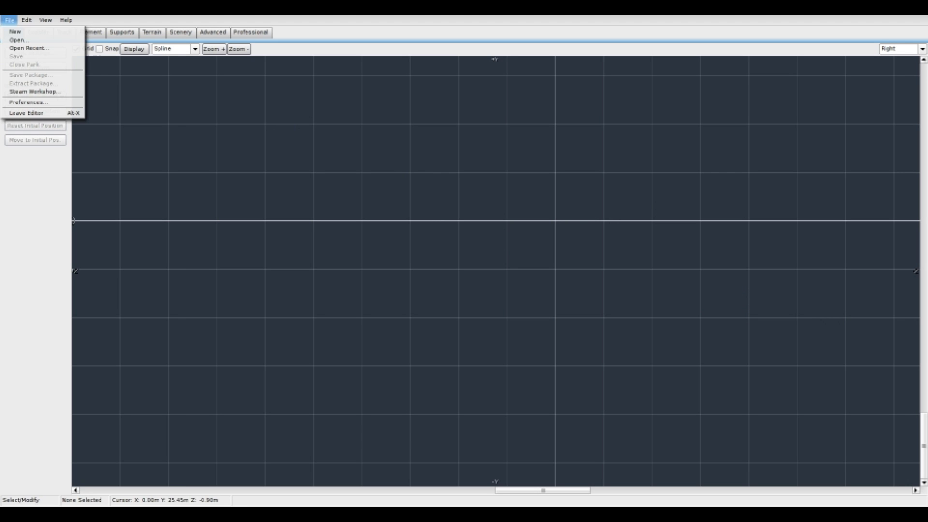
key(Return)
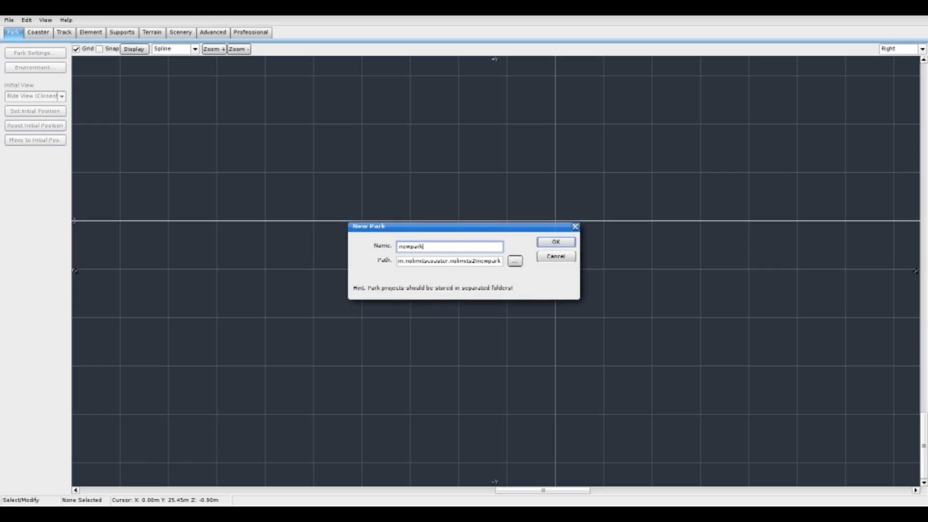
click(556, 241)
Open a saved park project for editing.
key(alt+f)
click(19, 40)
double_click(424, 182)
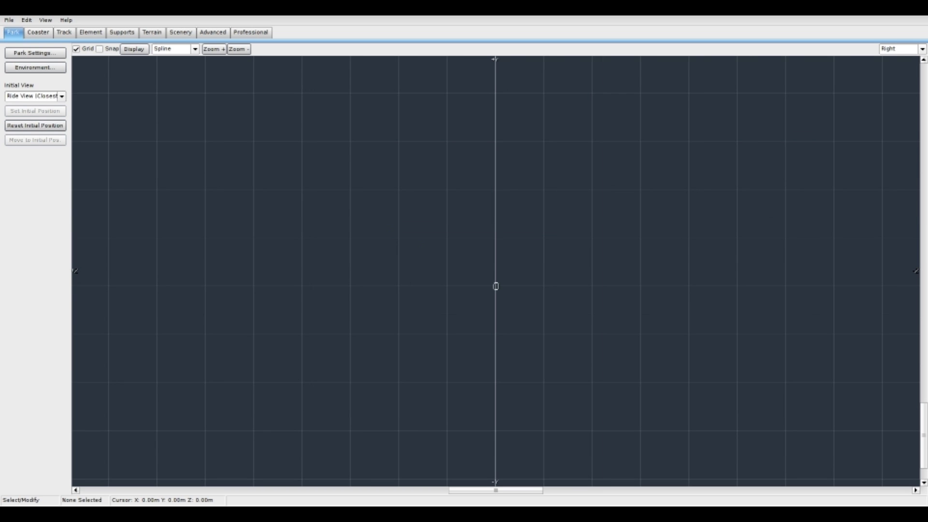
Look at the empty park in the Perspective, Top, Front, Back, Left, Right and Track views.
click(922, 49)
click(897, 98)
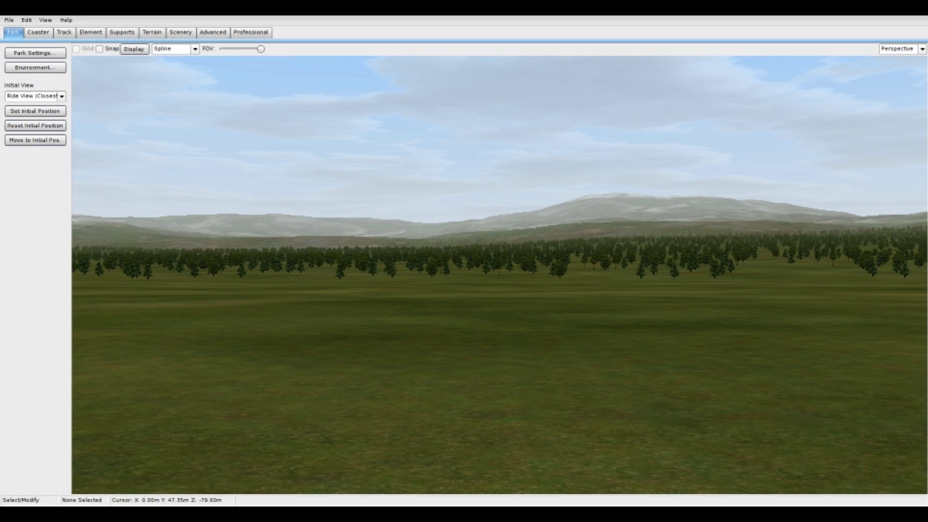
click(922, 49)
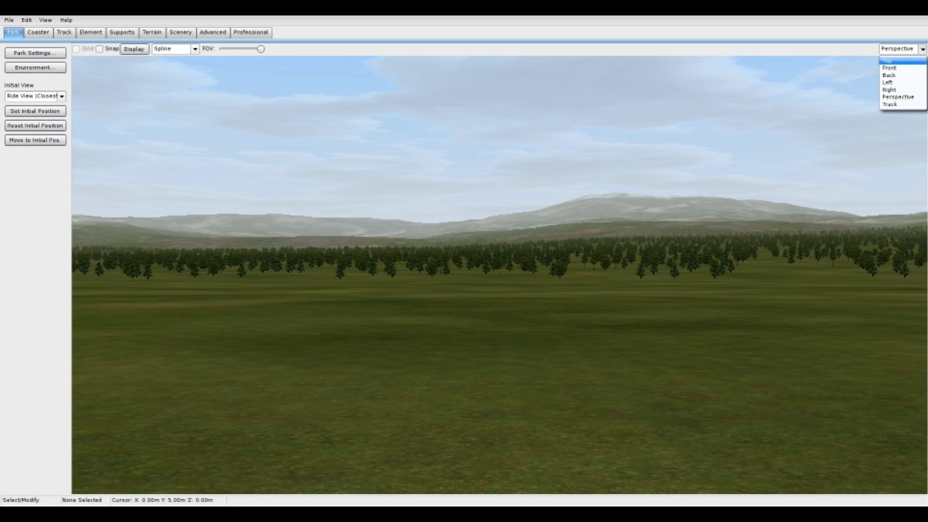
click(888, 62)
click(922, 49)
click(889, 69)
click(921, 48)
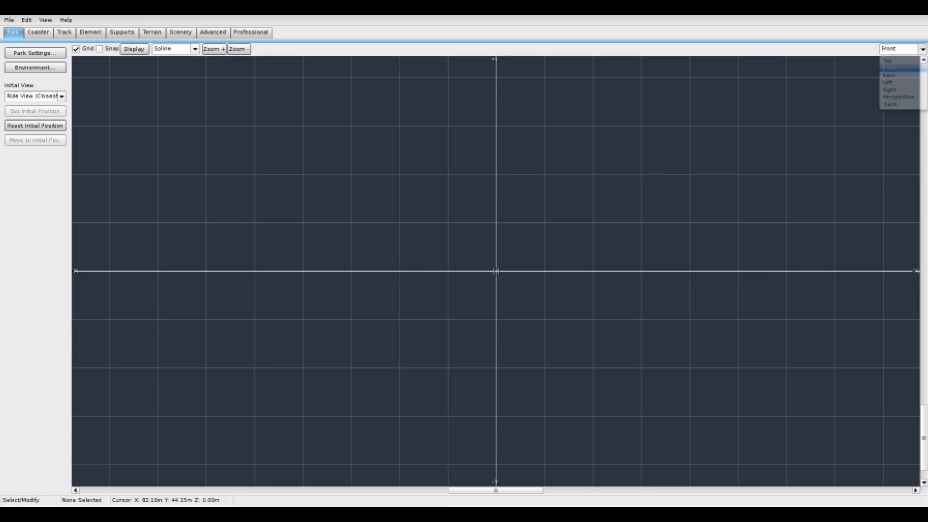
click(889, 76)
click(922, 49)
click(888, 83)
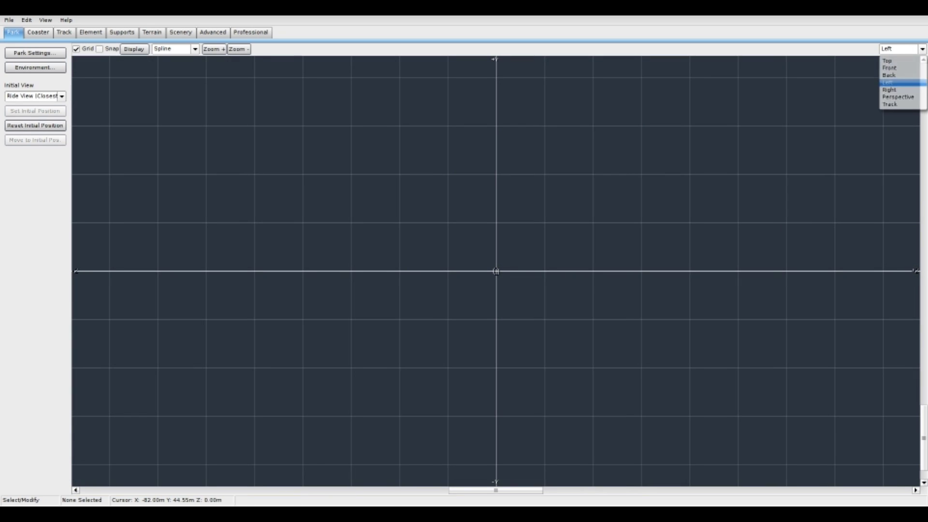
click(921, 49)
click(888, 83)
click(922, 49)
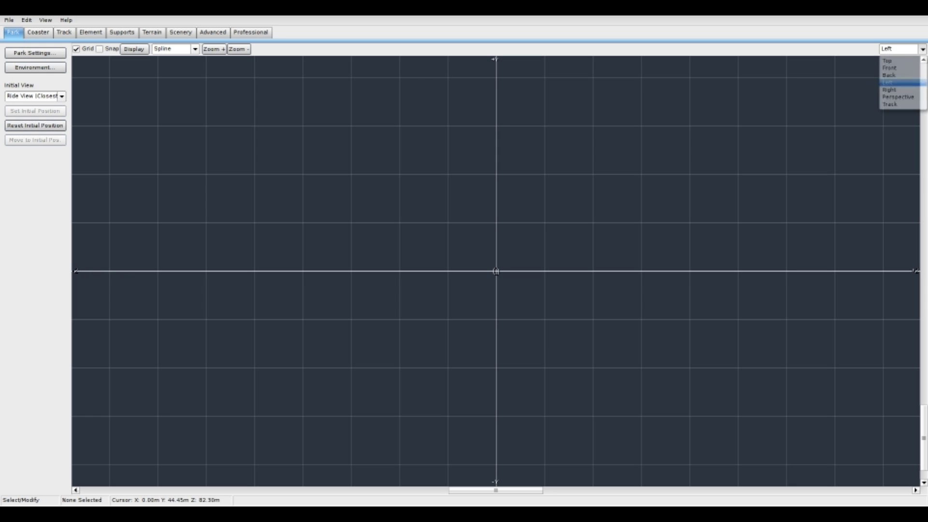
click(889, 90)
click(922, 49)
click(897, 97)
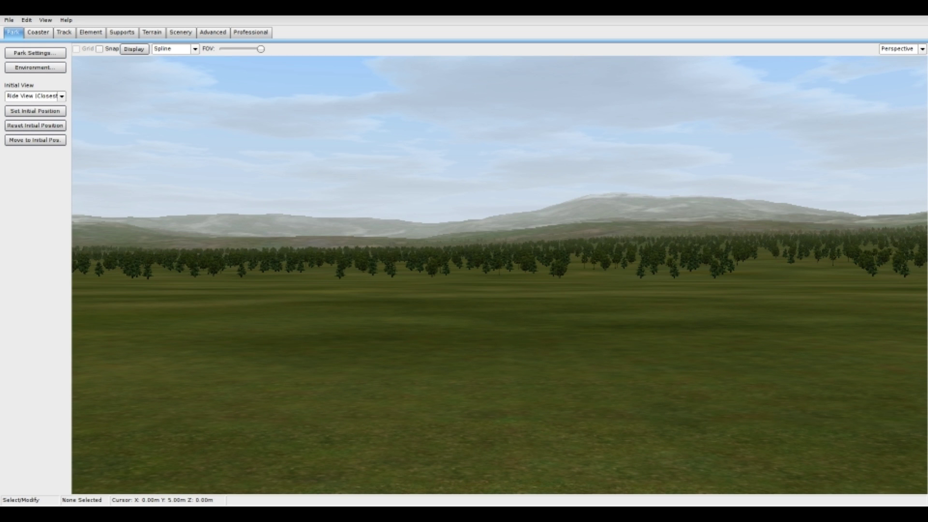
click(922, 49)
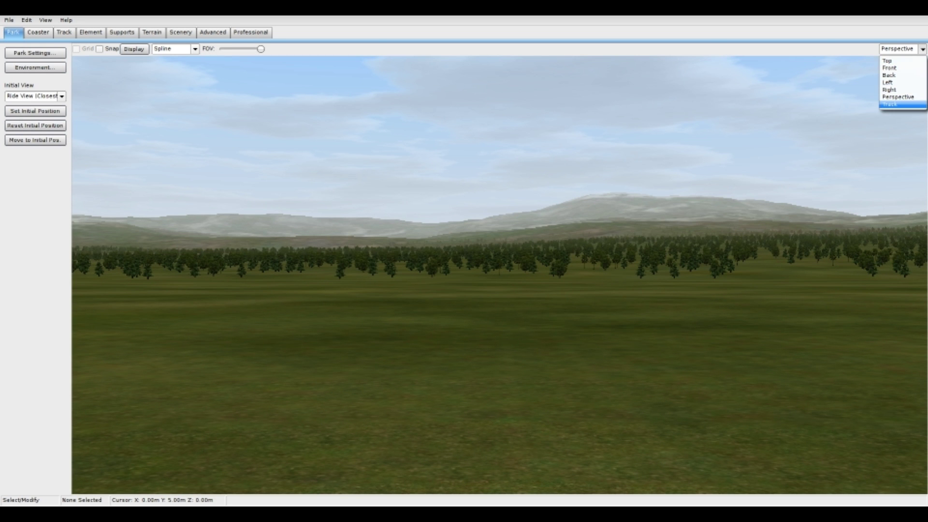
click(890, 104)
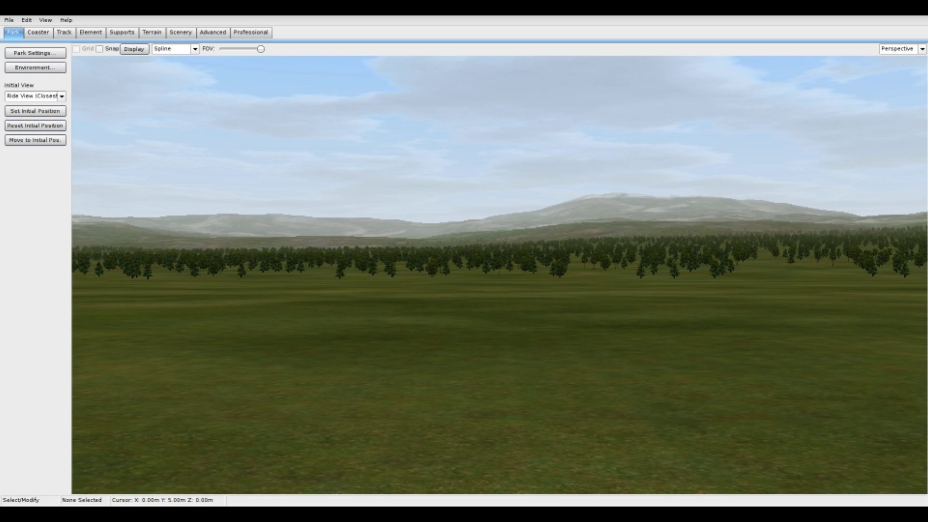
Fly and look around the empty terrain in the Perspective view to examine the park's surroundings.
right_drag(500, 275, 653, 273)
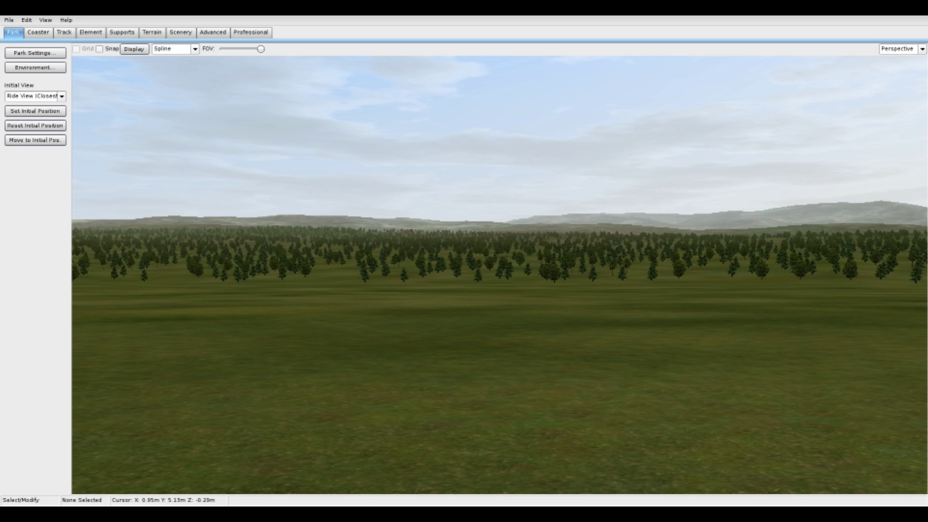
key(a)
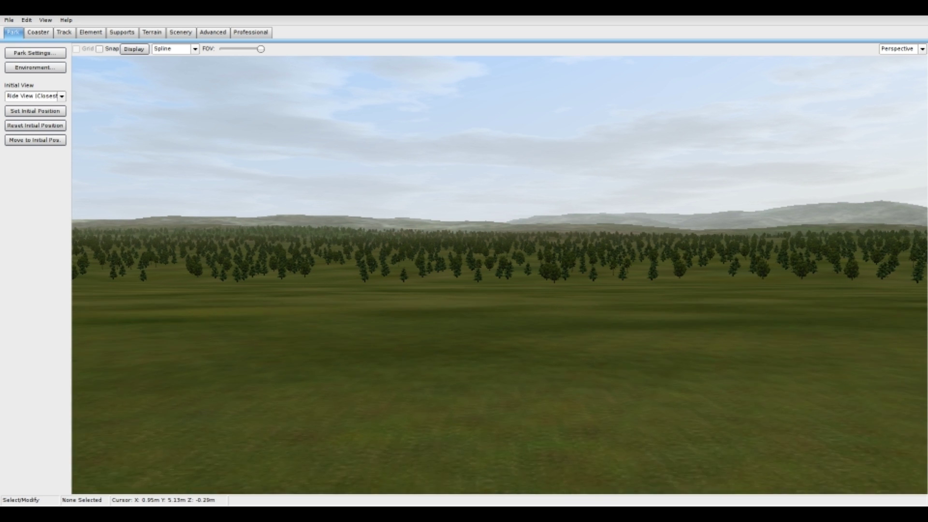
right_drag(500, 275, 614, 285)
key(w)
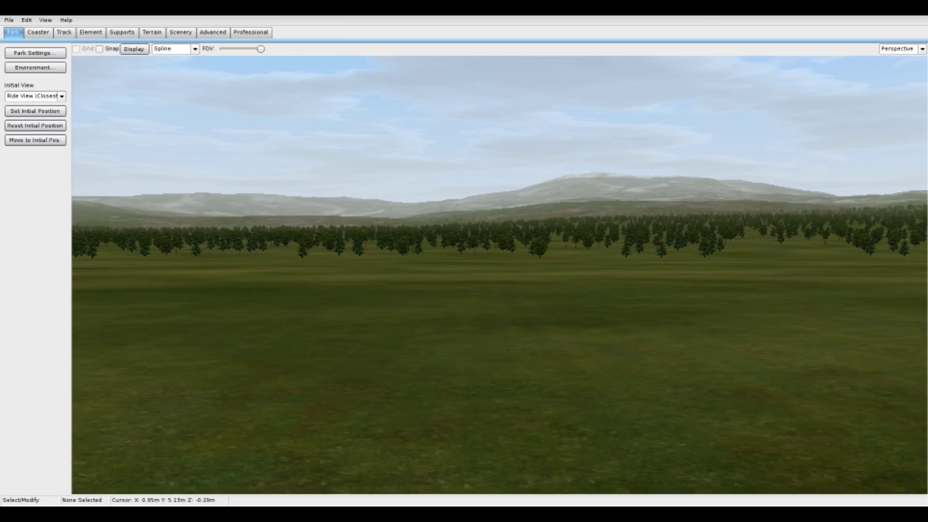
key(w)
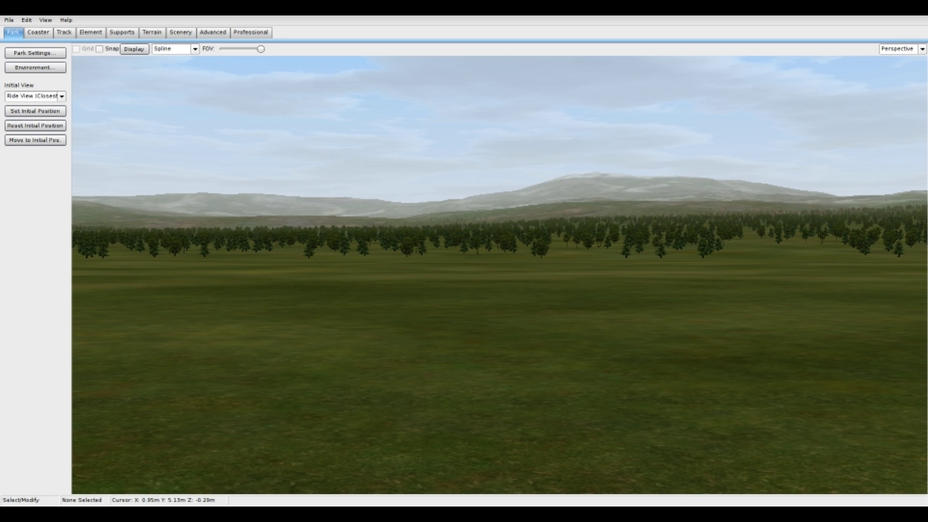
key(w)
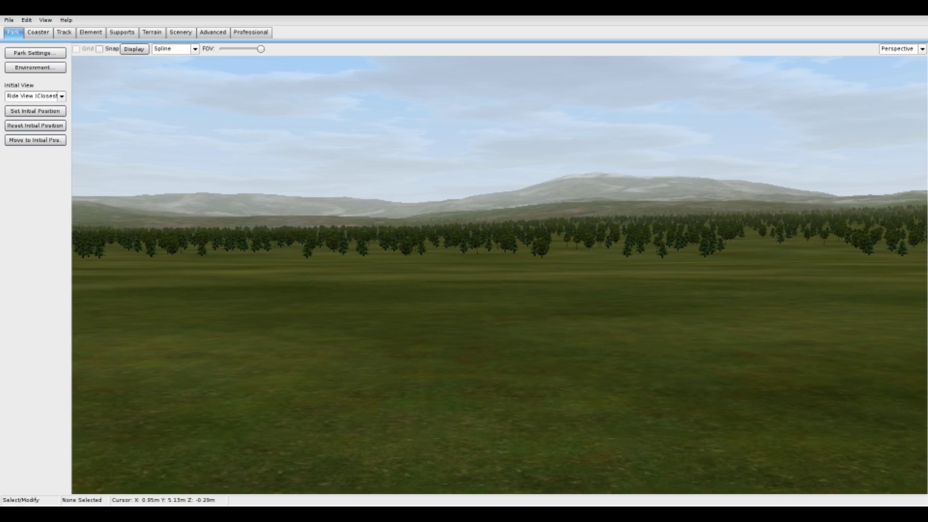
right_drag(500, 275, 481, 267)
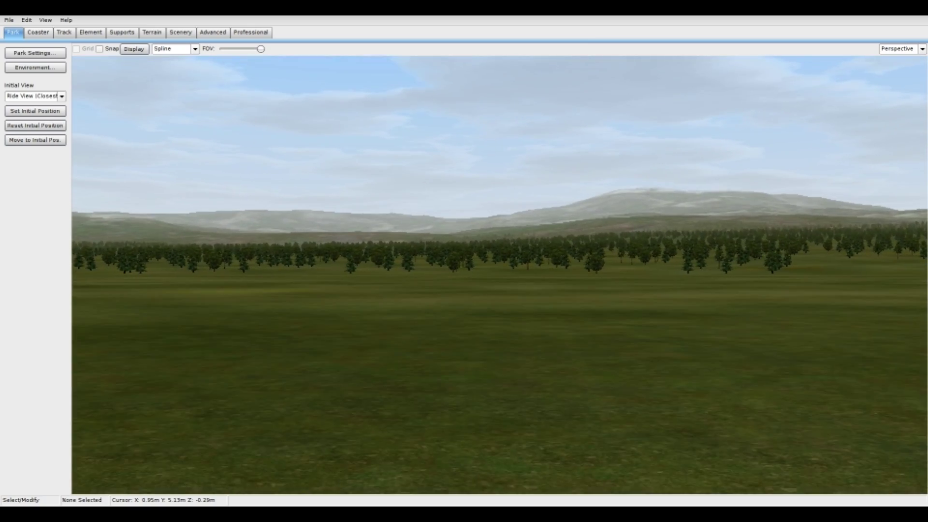
mouse_move(482, 266)
right_down()
mouse_move(483, 387)
mouse_move(486, 274)
right_up()
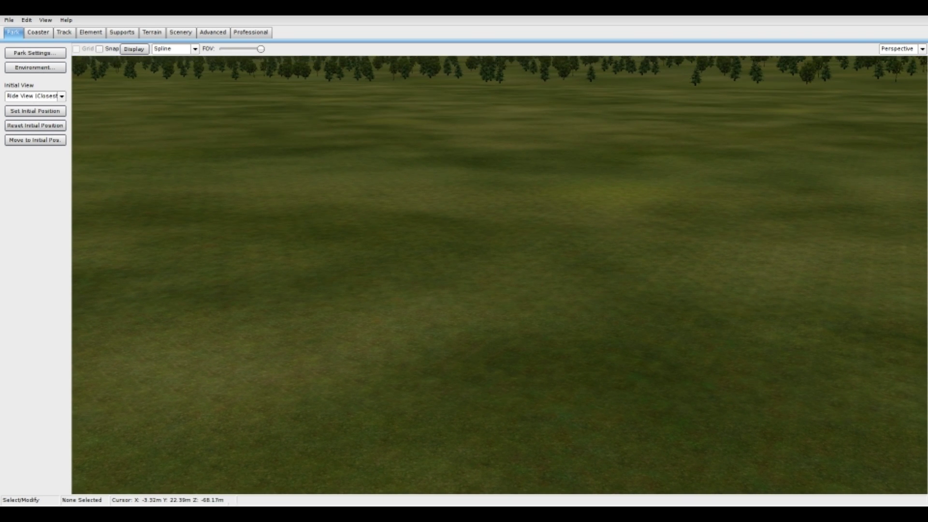
Switch to the Right view and create a new coaster named Coaster.
click(921, 48)
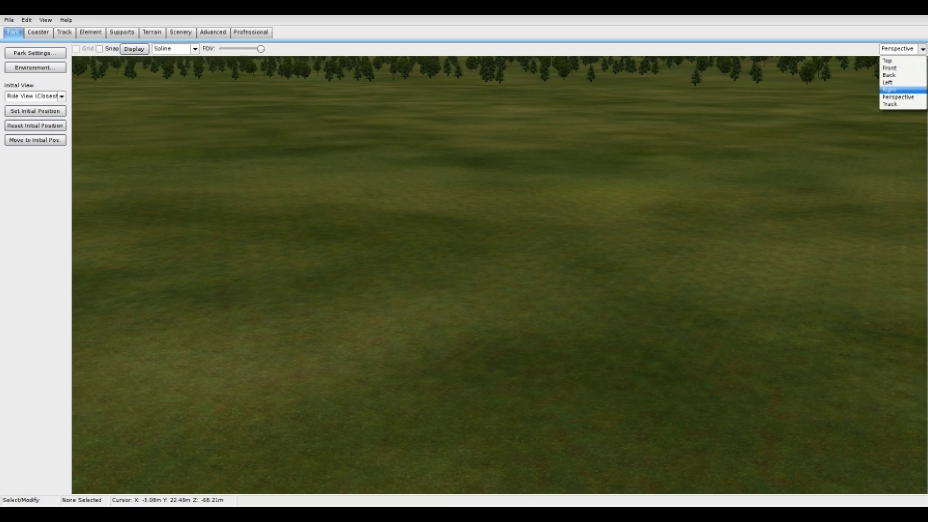
click(889, 90)
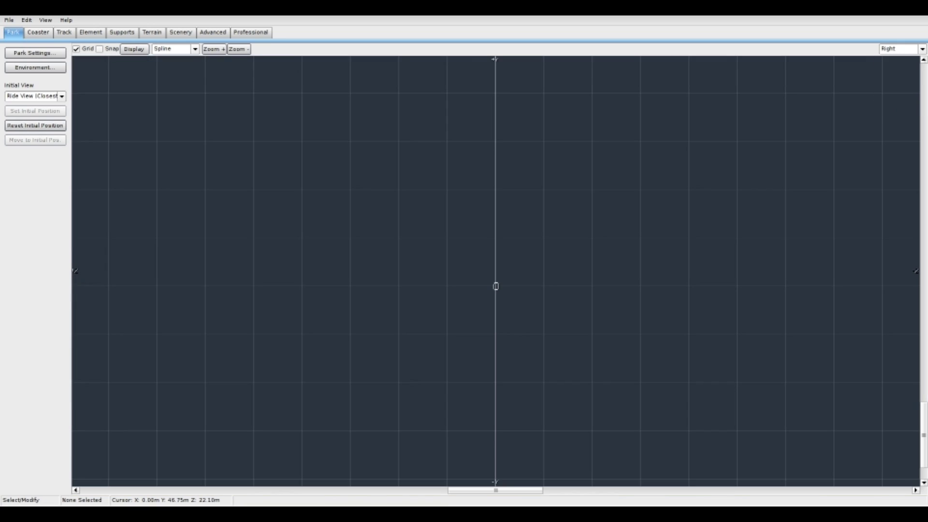
click(39, 32)
click(35, 53)
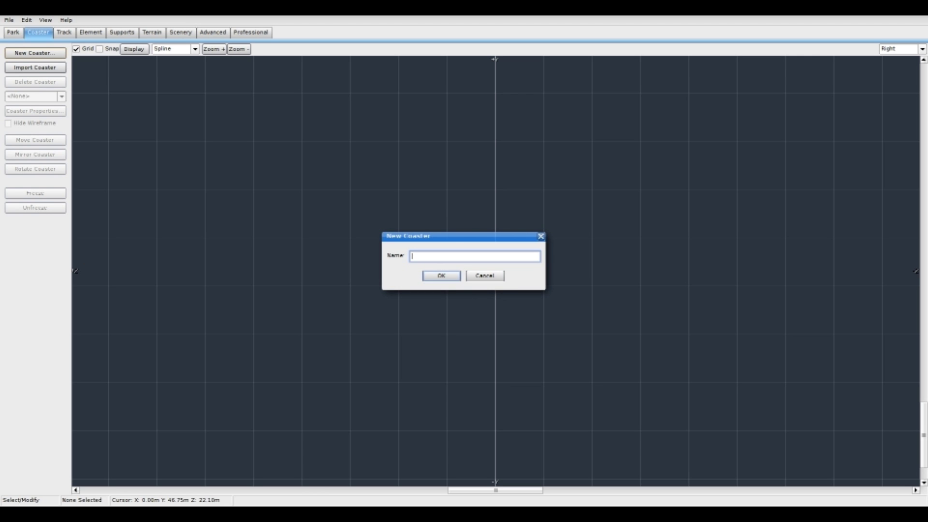
text(Coaster)
key(Return)
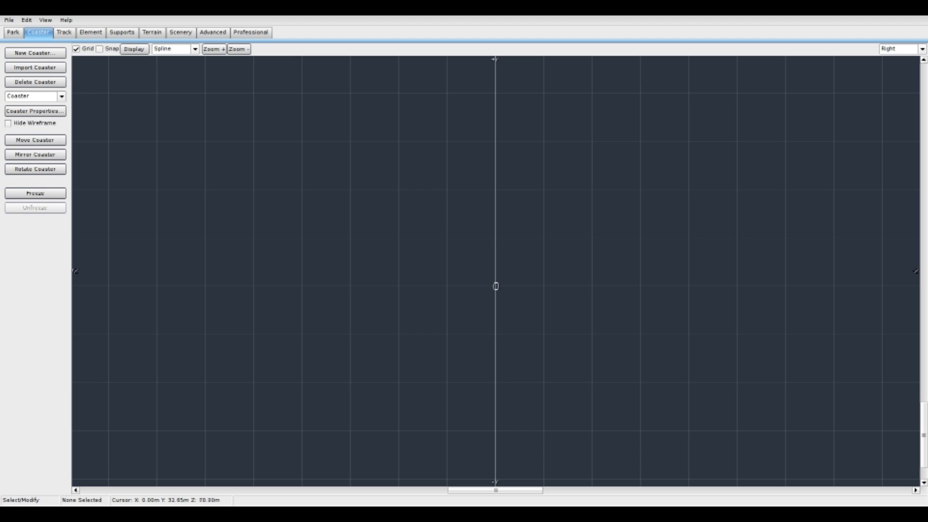
Review the available styles in the coaster's properties and keep Classic Steel Looping Coaster.
click(34, 111)
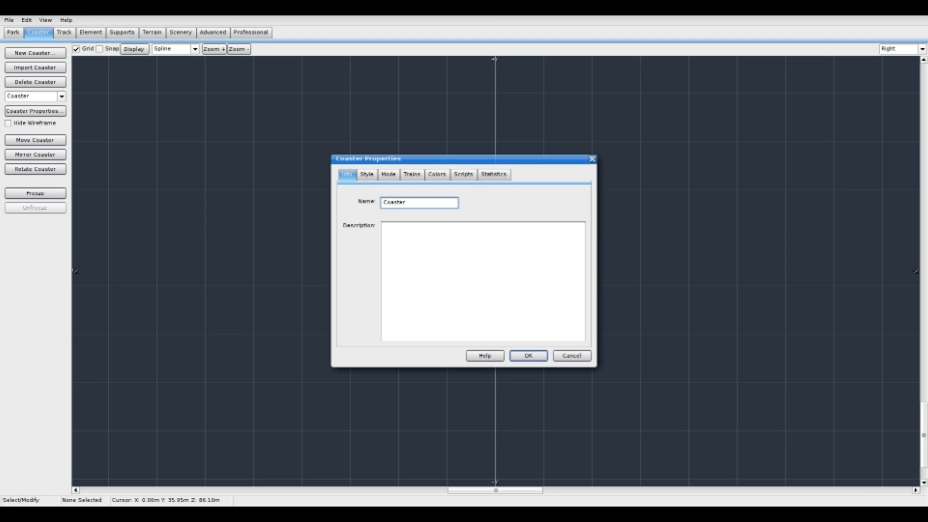
click(367, 174)
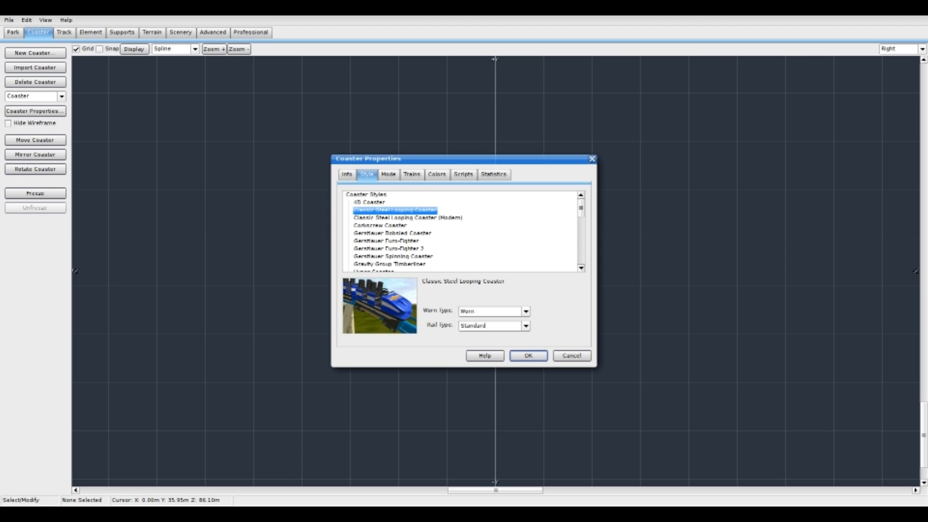
scroll(461, 231, down, 10)
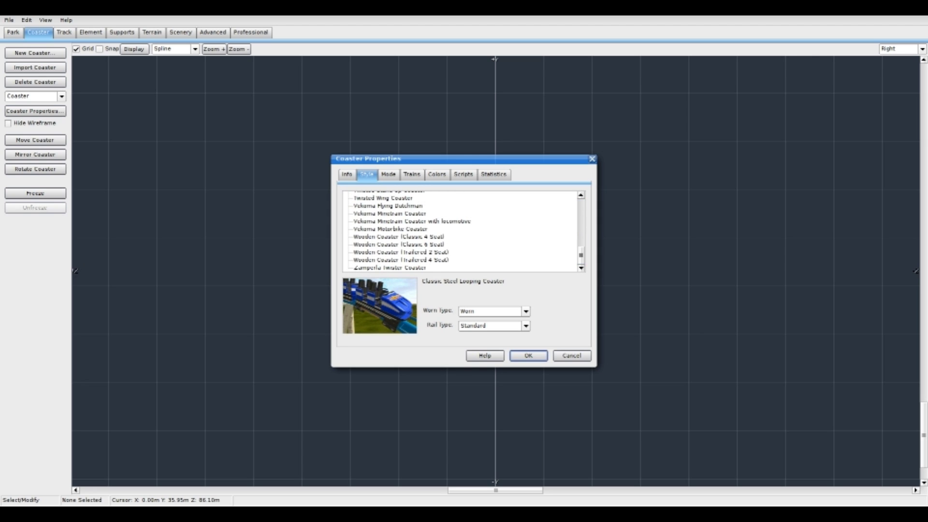
scroll(461, 231, up, 10)
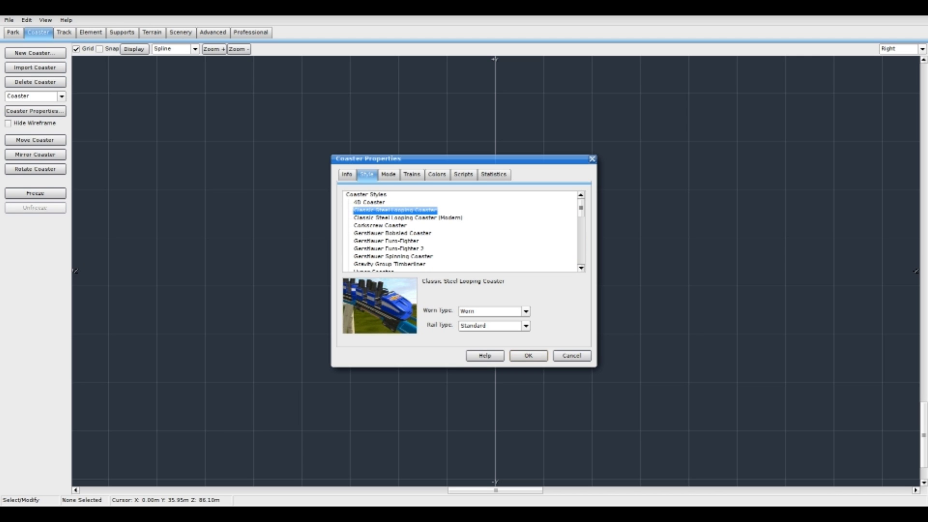
click(528, 355)
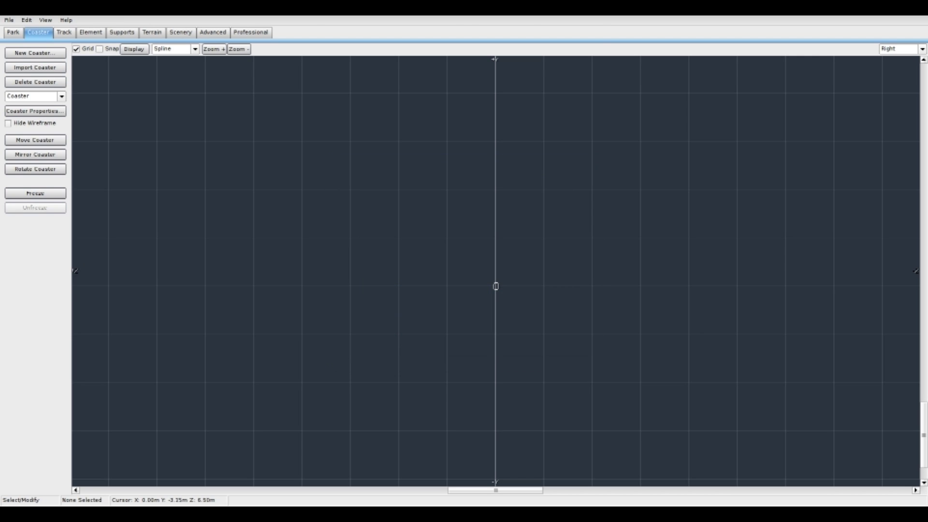
Place the track's start vertex at about Y 3 m and Z 9 m in the Right view.
scroll(444, 260, up, 15)
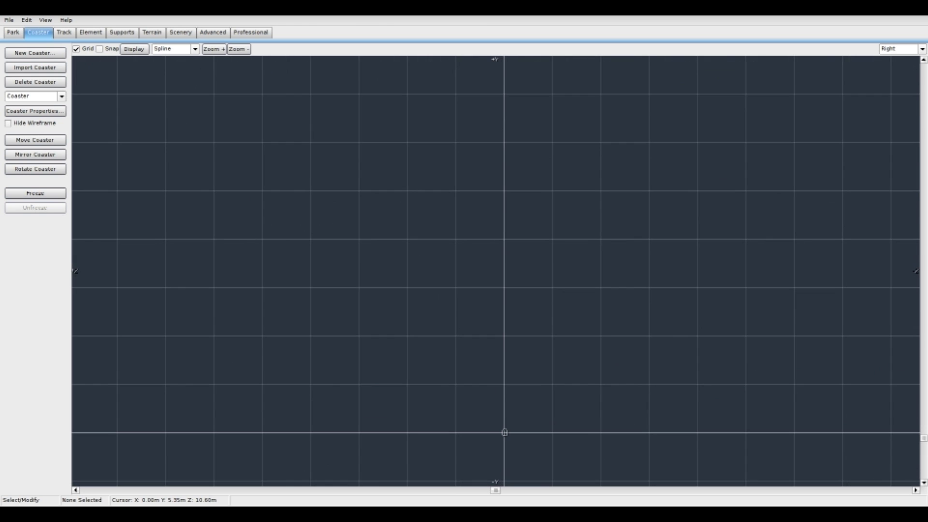
scroll(495, 270, up, 5)
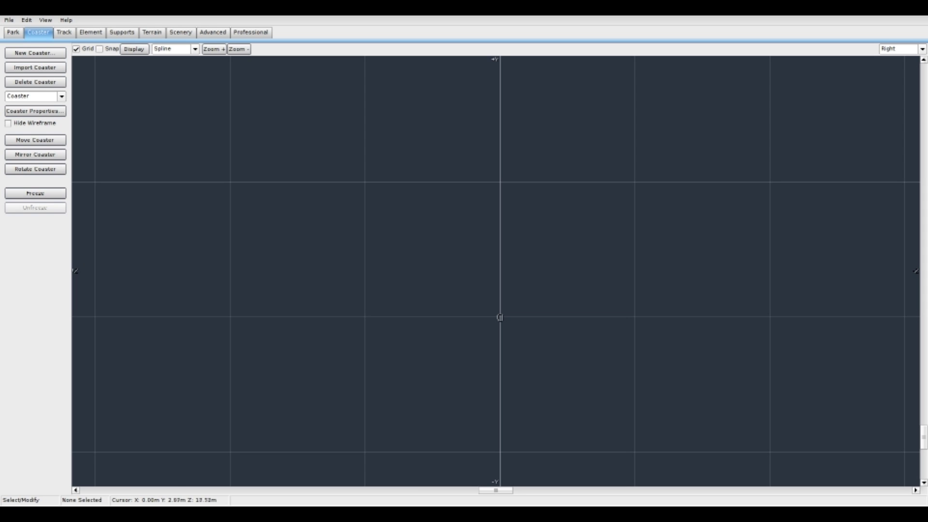
scroll(492, 270, up, 1)
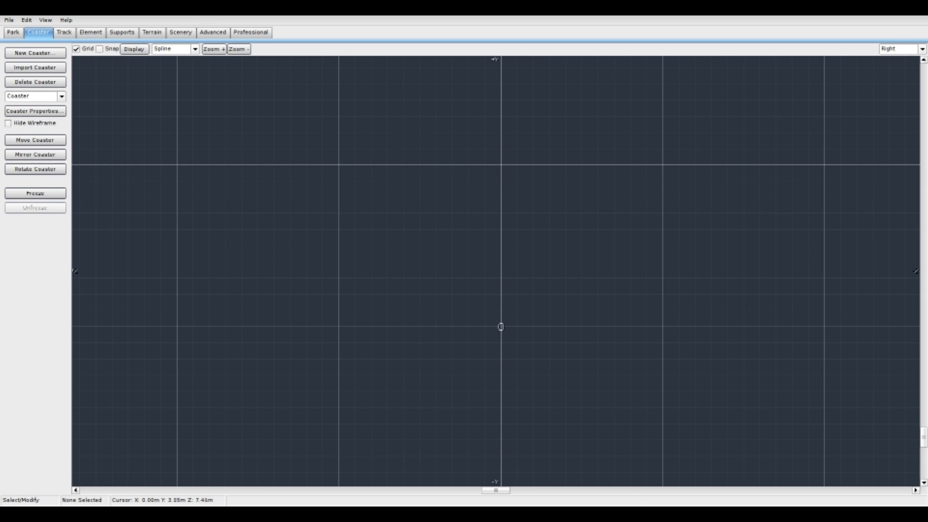
scroll(496, 273, up, 1)
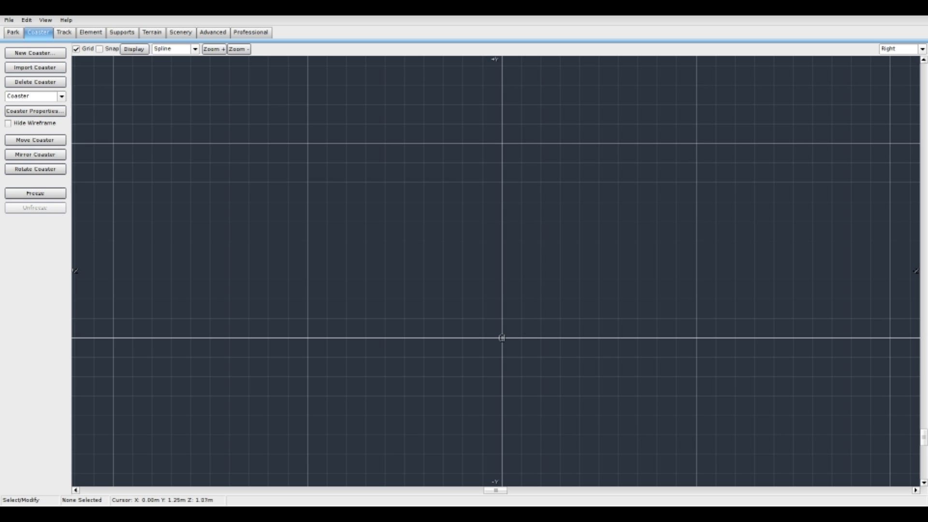
right_click(391, 298)
key(Escape)
scroll(393, 299, up, 2)
middle_drag(495, 237, 475, 273)
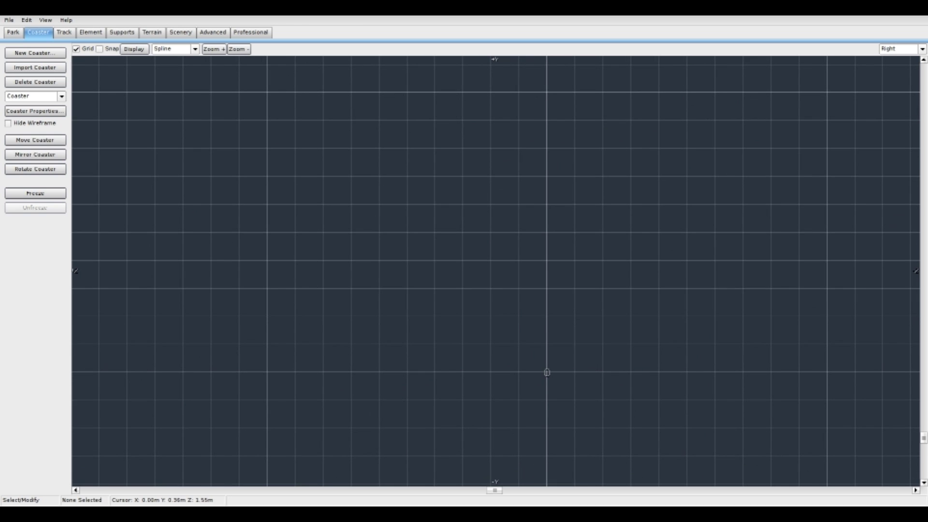
click(64, 32)
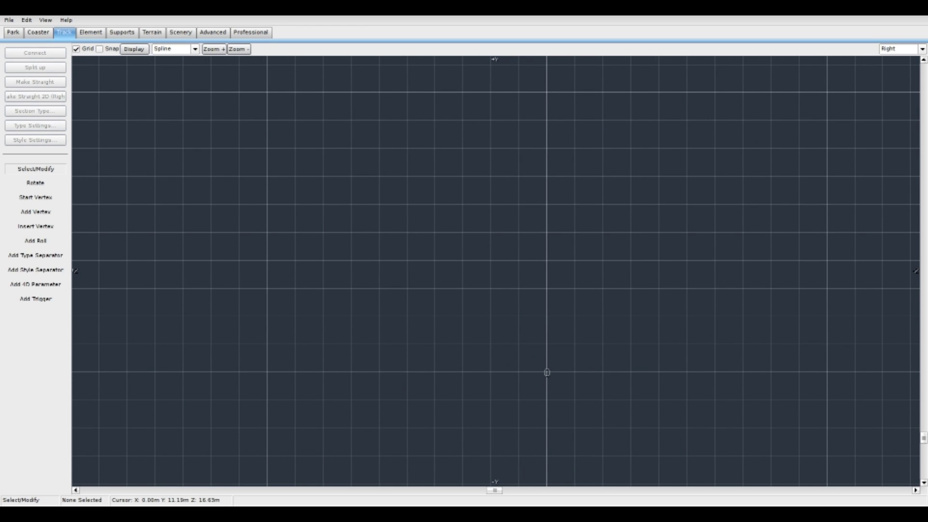
click(35, 197)
right_drag(302, 271, 327, 259)
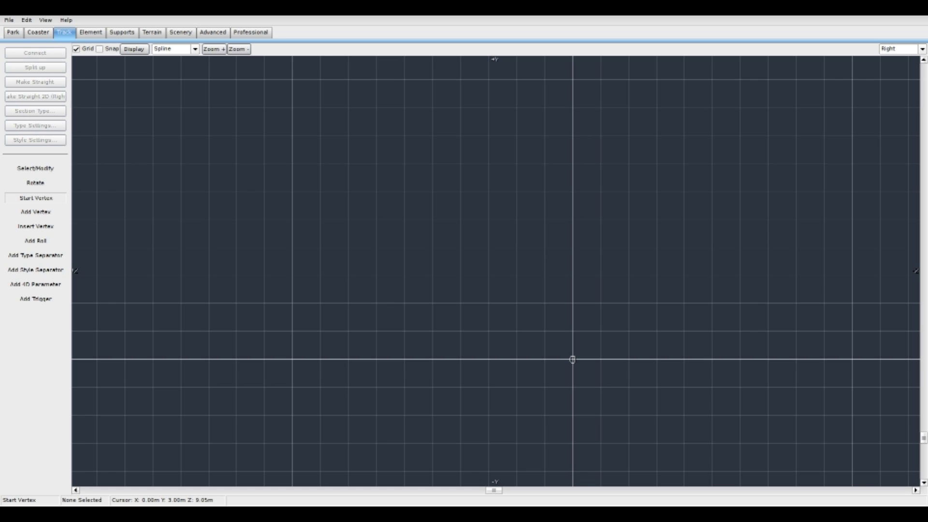
click(320, 275)
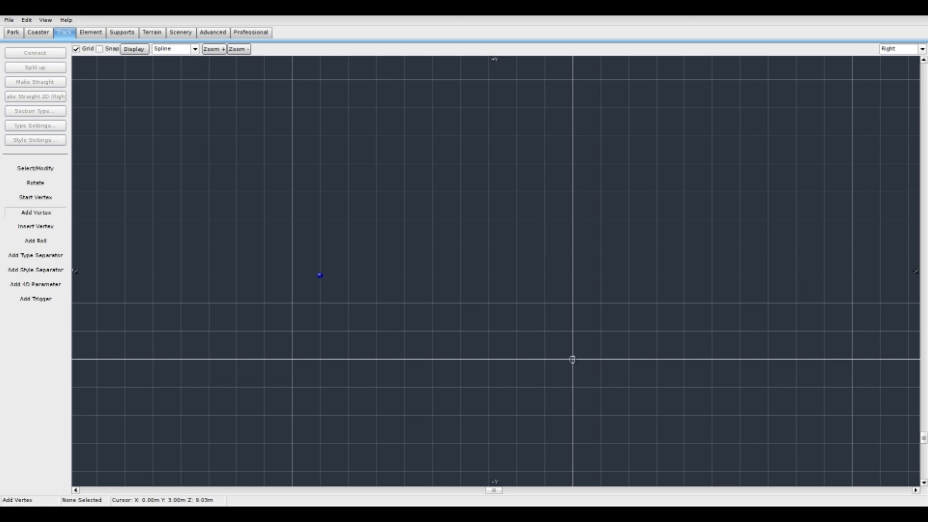
Extend the track with three vertices at about 3 m height, at Z about 7 m, -8 m and -10 m.
click(379, 275)
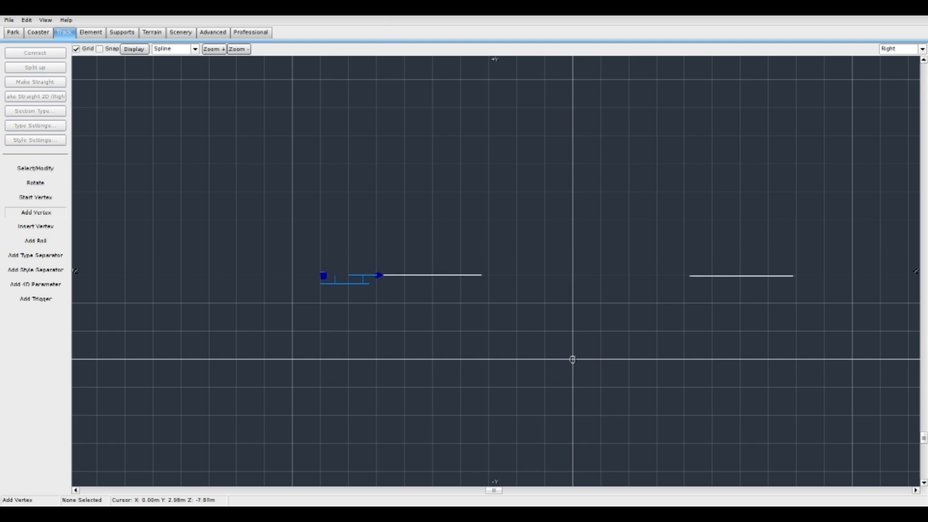
click(798, 275)
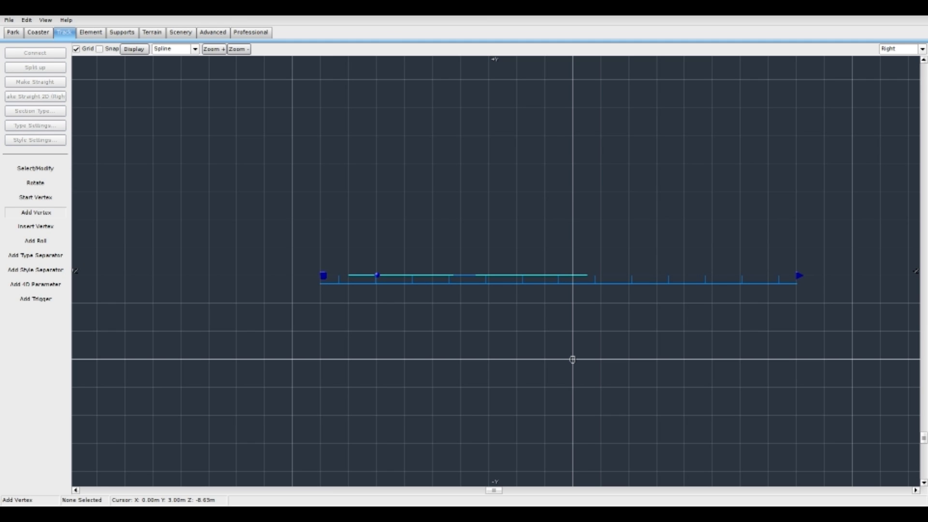
click(842, 274)
key(Escape)
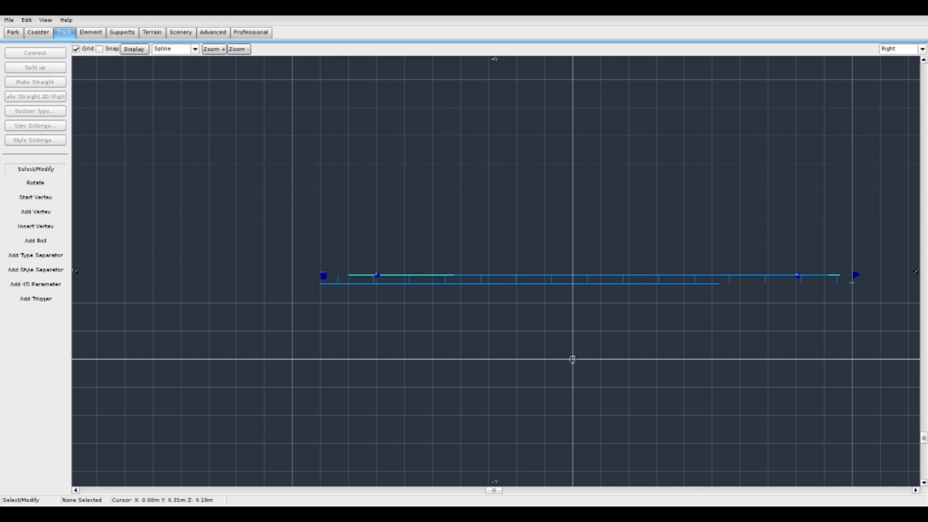
Make the two inner vertices of the level track strict.
drag(339, 262, 344, 278)
click(342, 276)
click(343, 275)
click(343, 272)
double_click(377, 275)
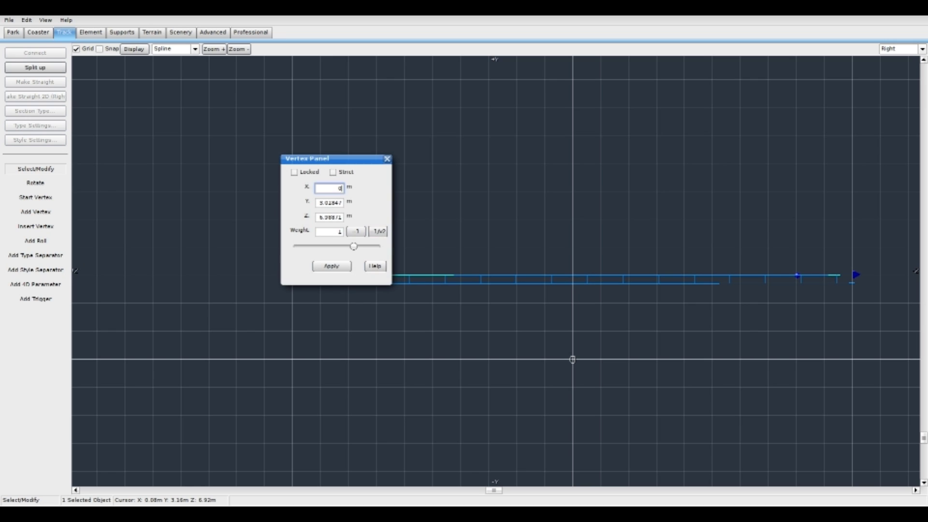
click(332, 172)
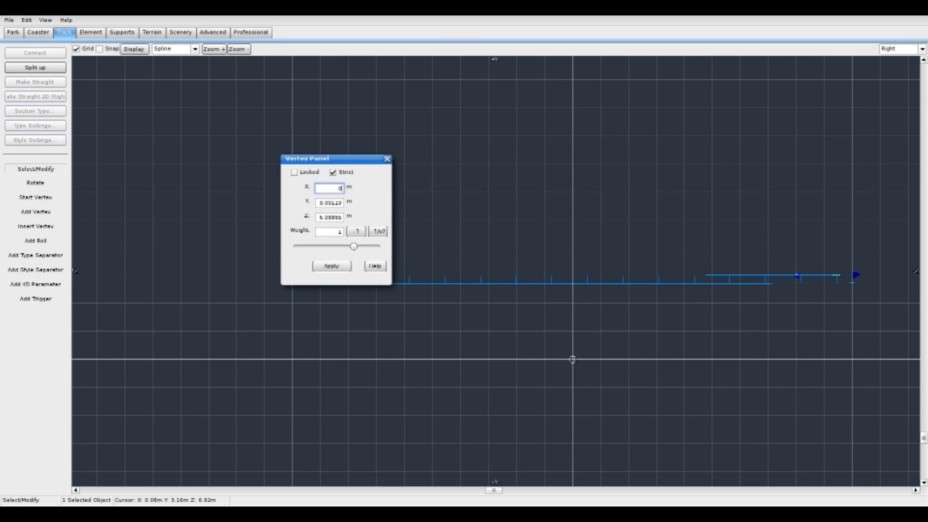
key(ctrl+z)
key(ctrl+y)
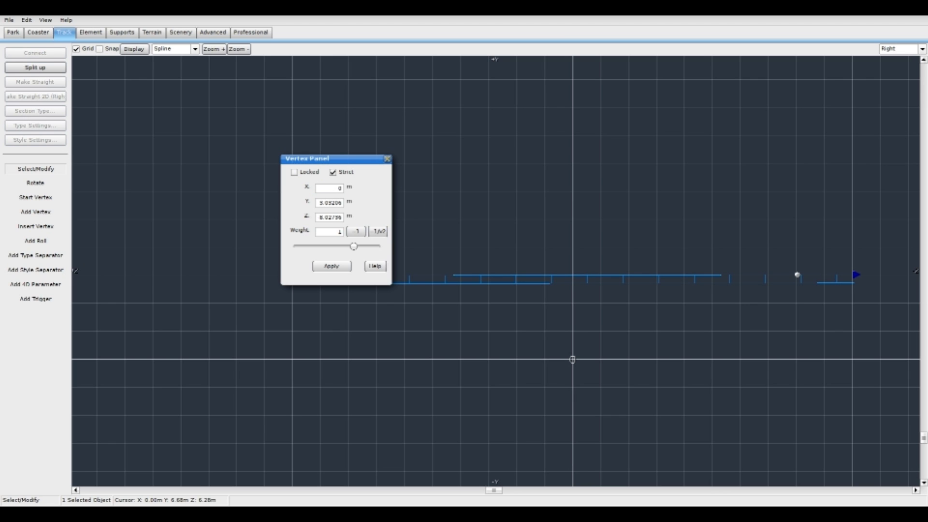
key(Escape)
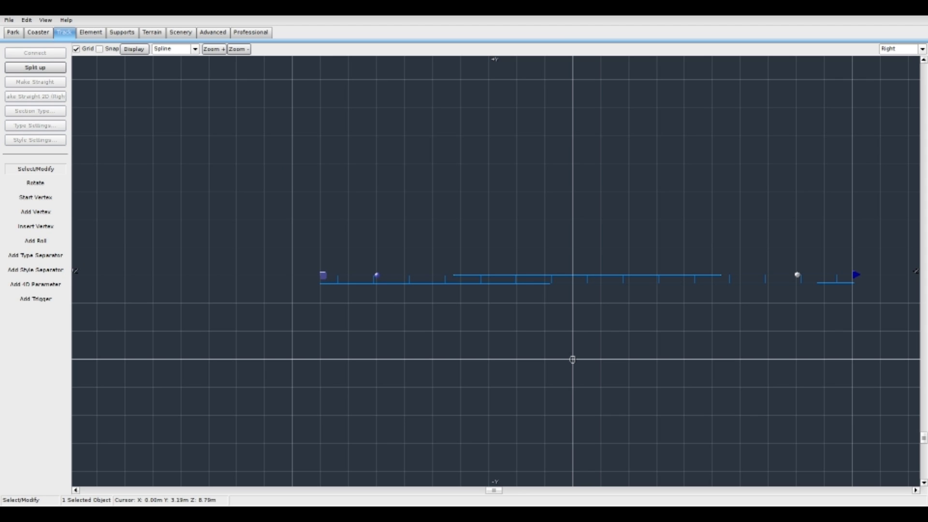
Set the start vertex's position to Y 3 m and Z 10 m.
double_click(324, 275)
key(Tab)
text(3)
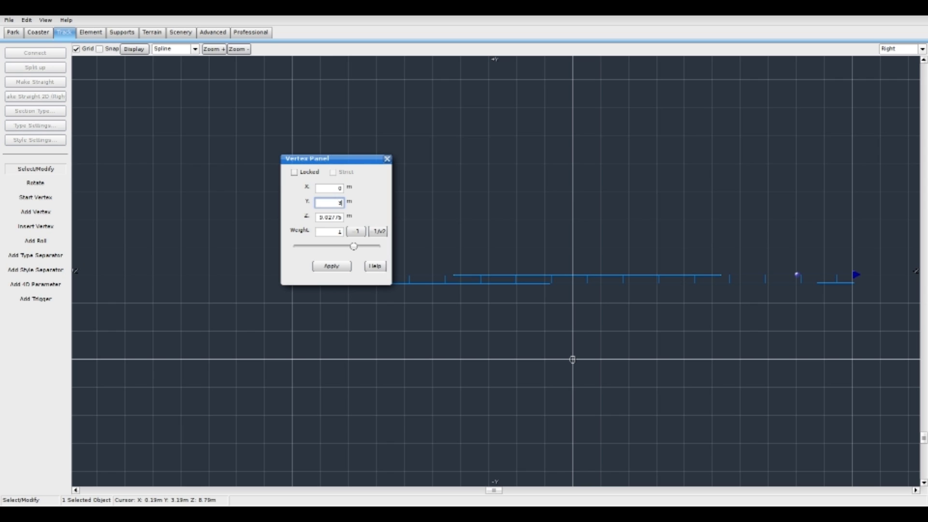
key(ctrl+a)
text(10)
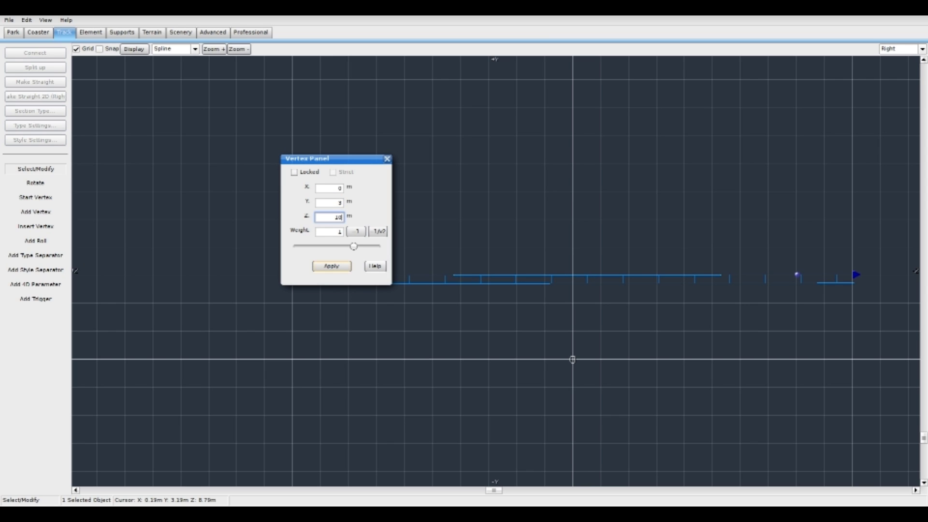
click(331, 267)
Set the track's end vertex to Y 3 m and Z -10 m.
drag(320, 218, 343, 202)
text(10)
text(3)
key(Return)
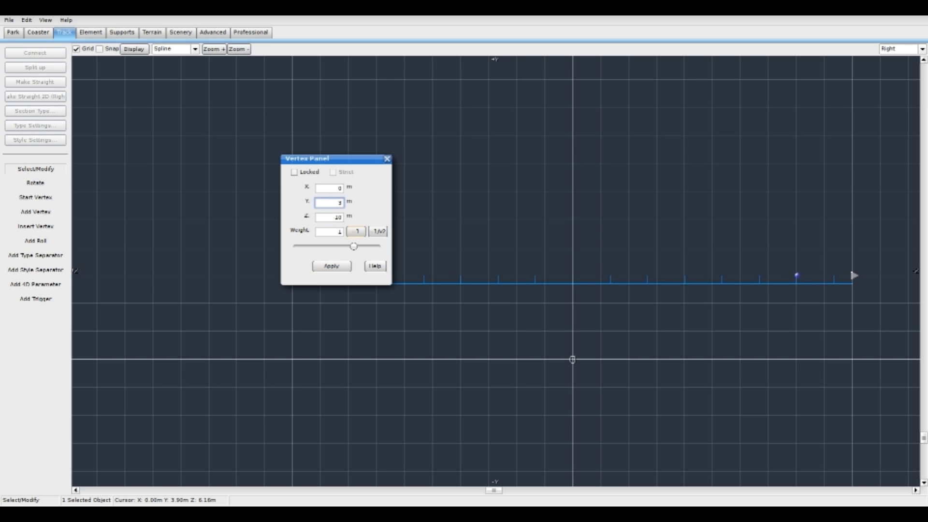
click(387, 158)
Add a raised vertex beyond the level track's end, adjusting it to about Y 4.3 m and Z -12 m.
scroll(550, 304, down, 2)
right_drag(549, 304, 510, 300)
scroll(510, 300, up, 2)
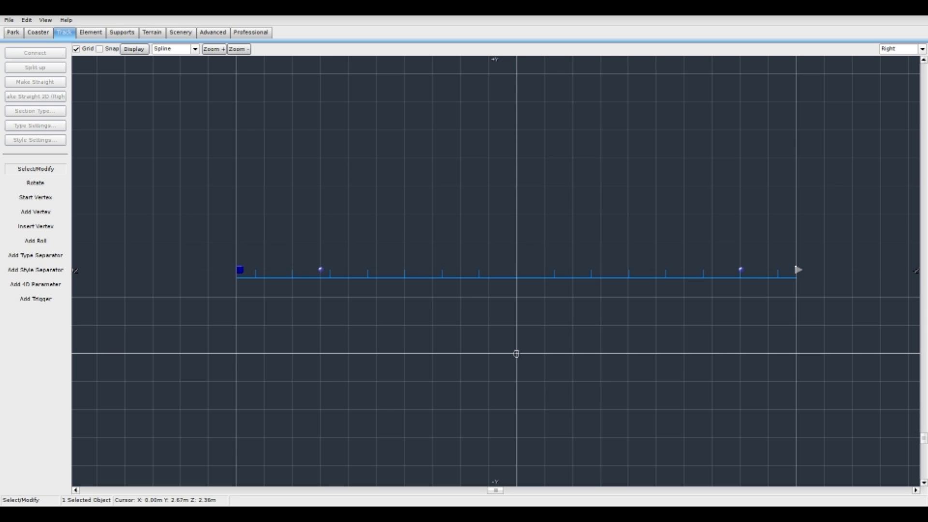
right_drag(560, 263, 298, 266)
scroll(594, 269, up, 2)
right_drag(594, 268, 542, 284)
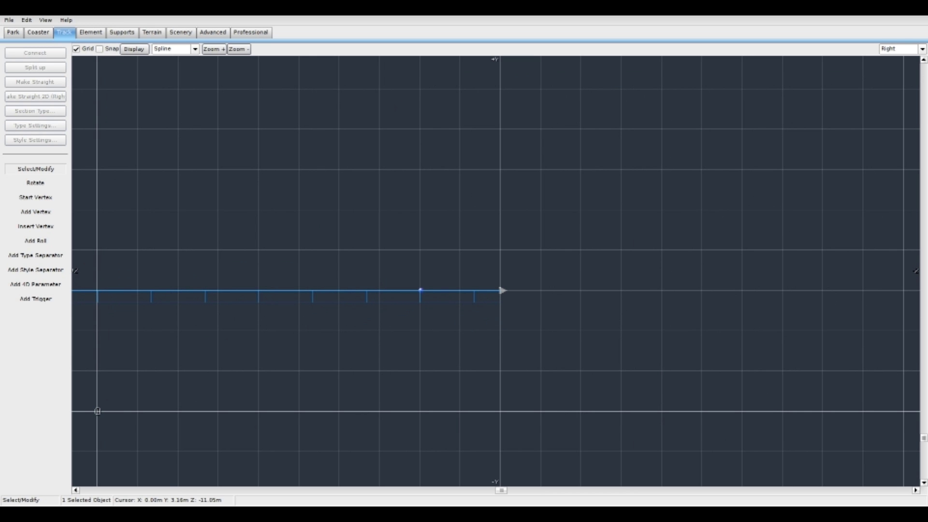
scroll(496, 271, down, 1)
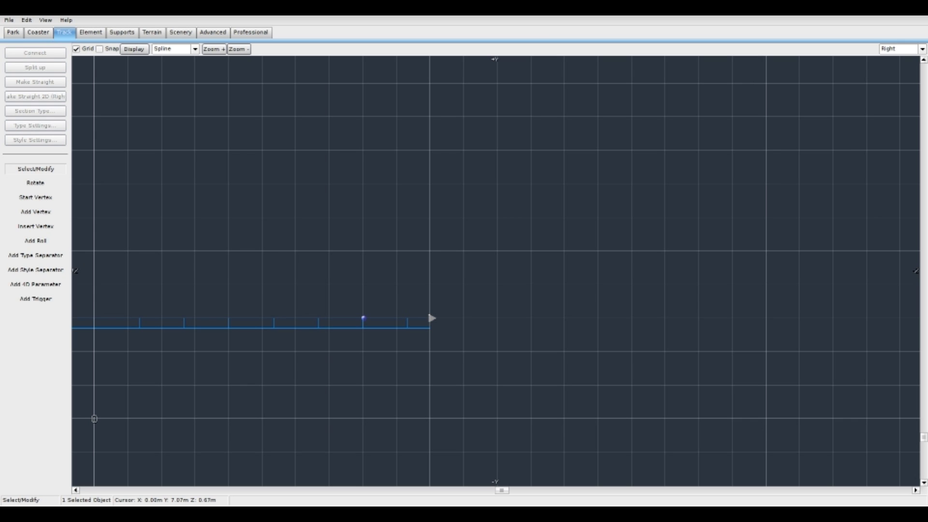
click(36, 212)
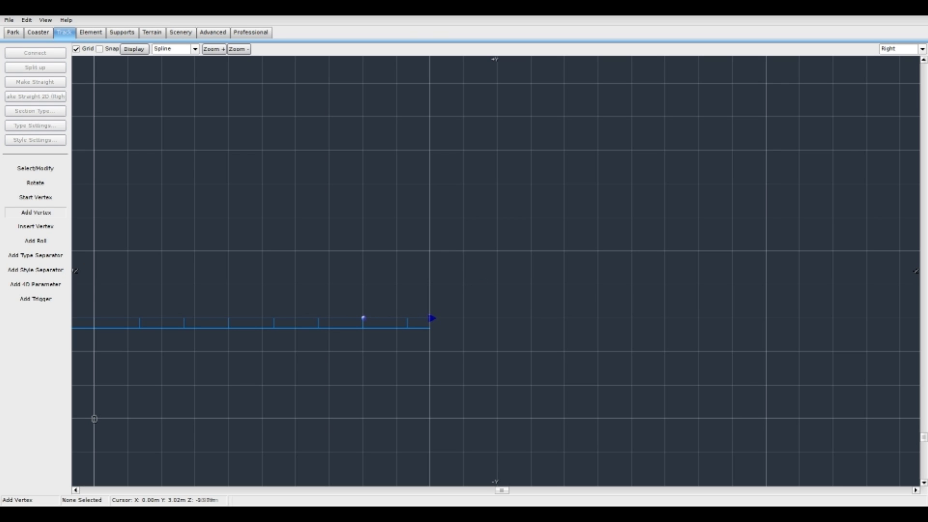
click(497, 277)
key(Escape)
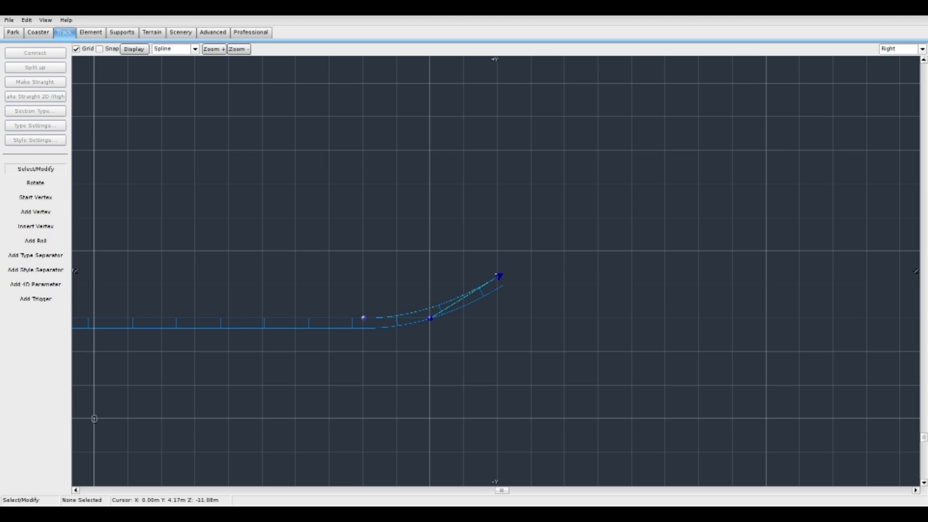
click(498, 275)
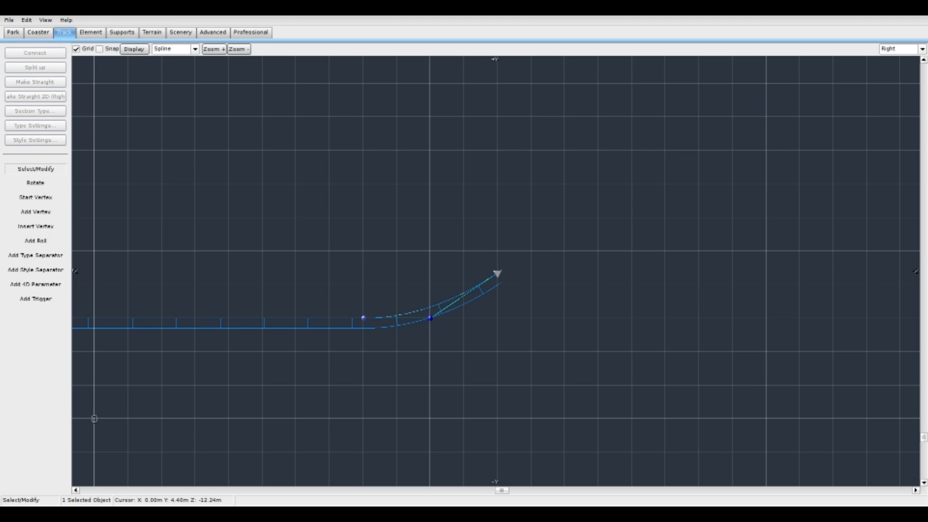
Extend the incline with two vertices at about Y 26 m, Z -47 m and about Y 28 m, Z -50 m.
right_drag(506, 196, 279, 301)
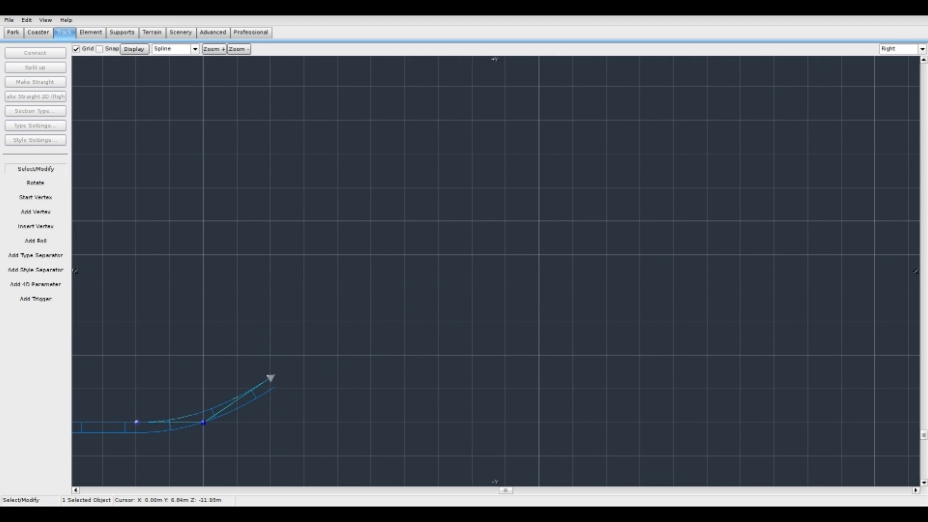
click(35, 212)
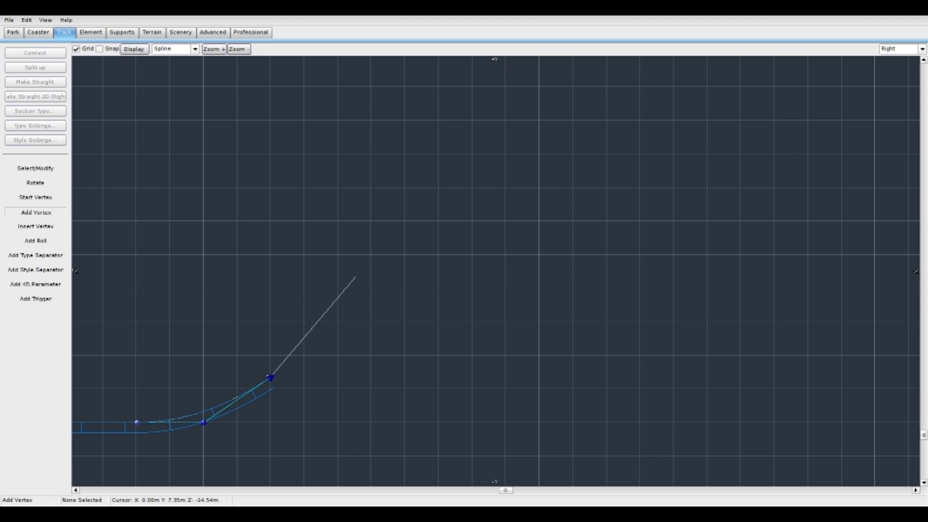
scroll(355, 276, down, 3)
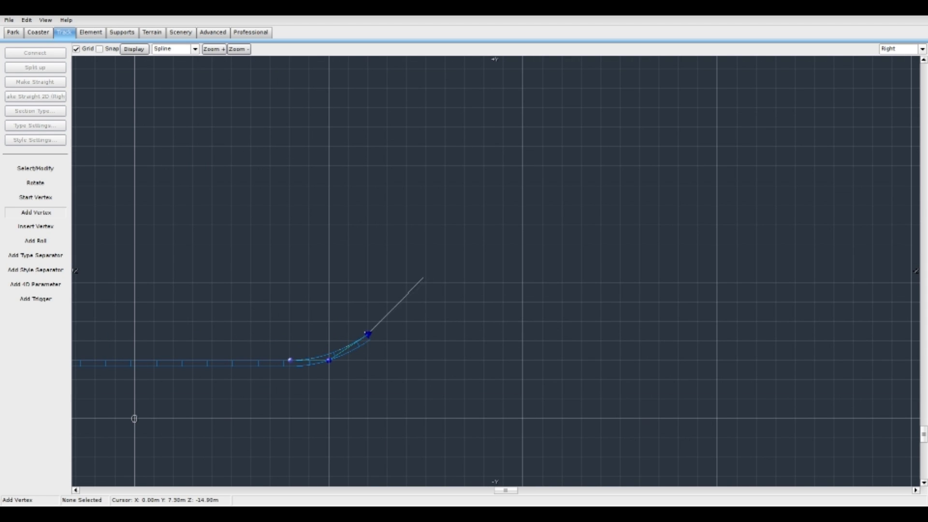
right_click(357, 280)
click(319, 246)
key(ctrl+z)
right_drag(391, 251, 641, 219)
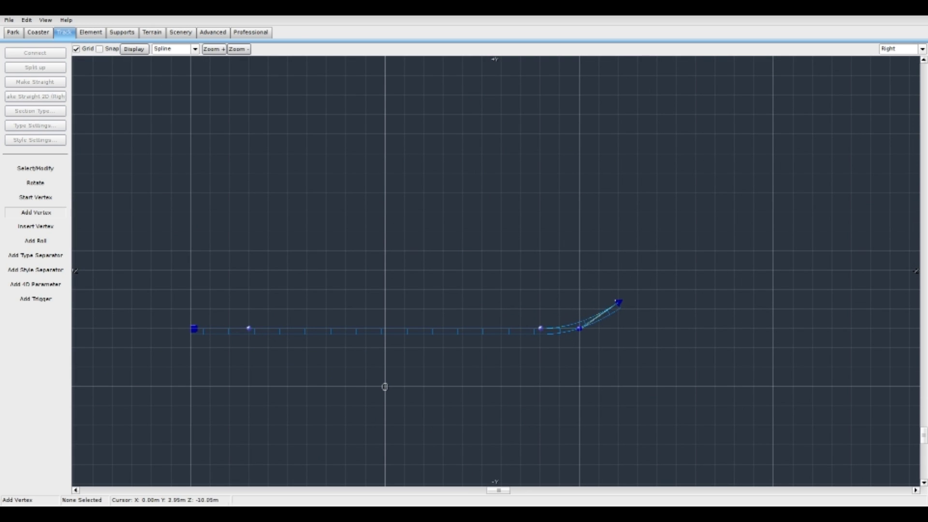
right_drag(618, 303, 444, 360)
scroll(425, 367, down, 3)
right_drag(575, 212, 438, 325)
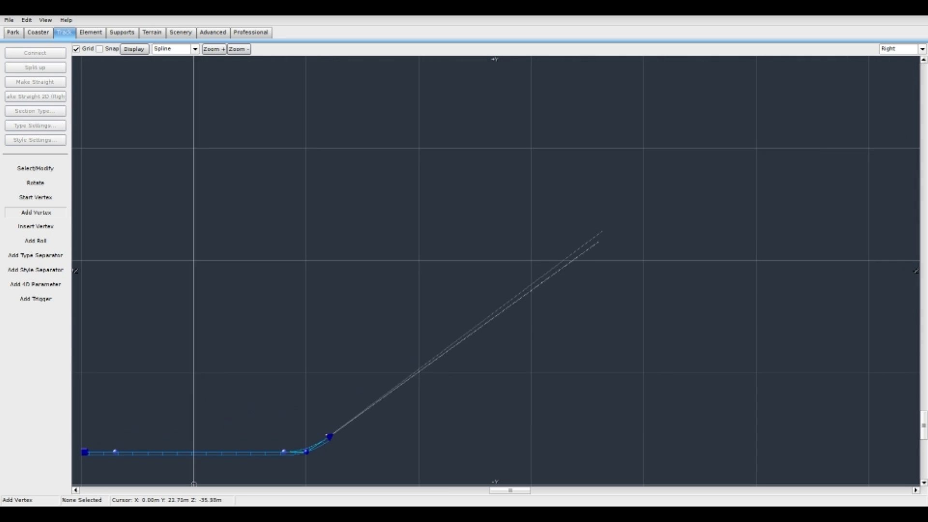
click(722, 189)
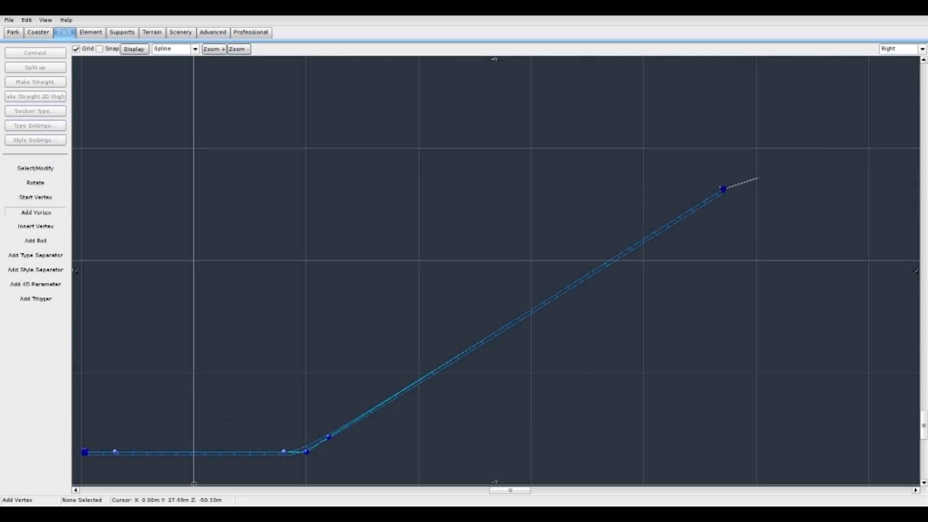
click(752, 172)
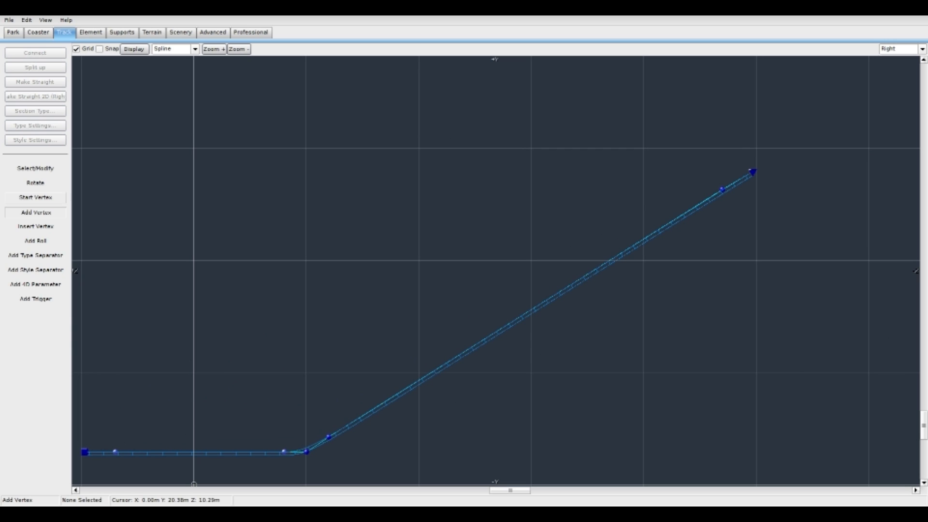
Make the vertices at the lower and upper ends of the long incline strict.
click(35, 168)
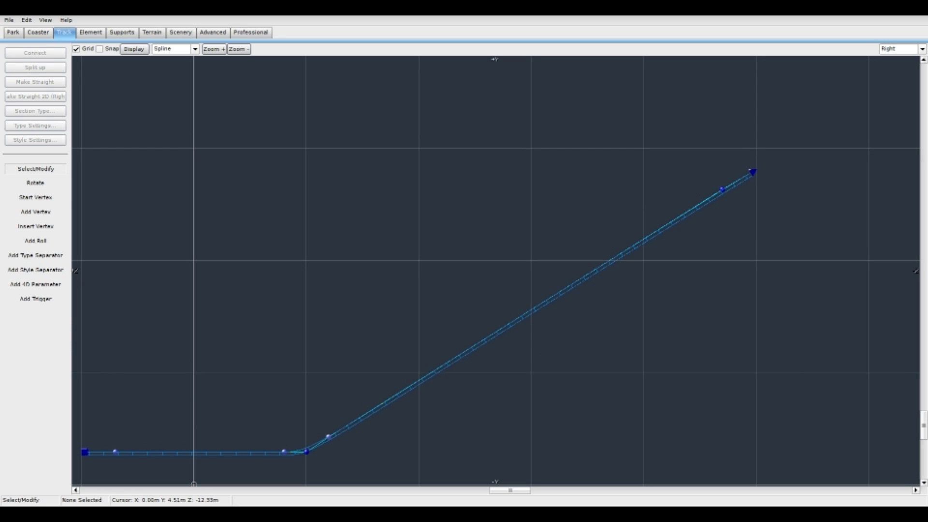
double_click(330, 436)
click(333, 172)
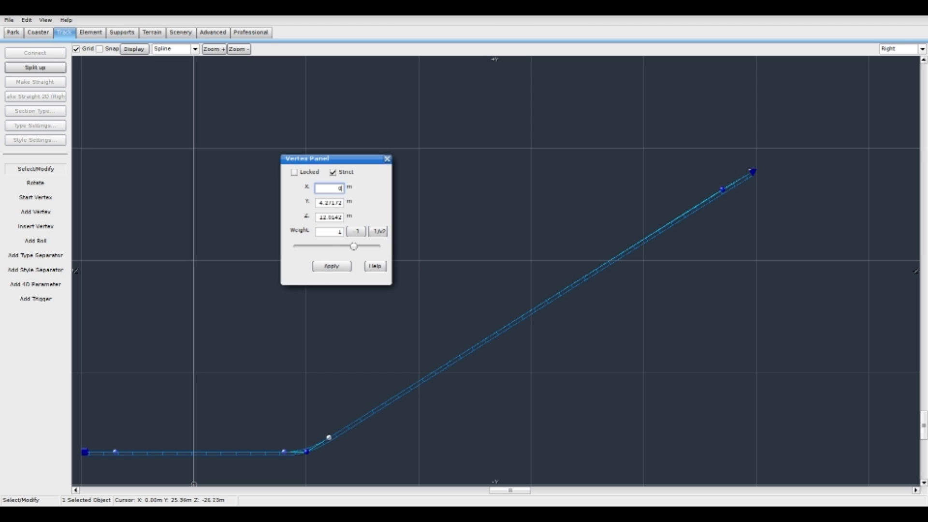
click(722, 189)
click(333, 172)
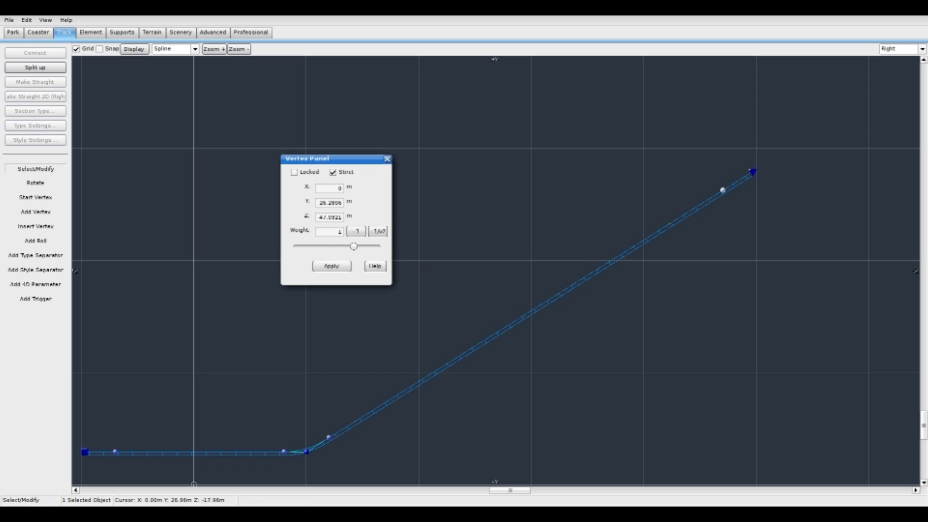
click(387, 159)
scroll(553, 208, down, 1)
right_drag(430, 247, 490, 190)
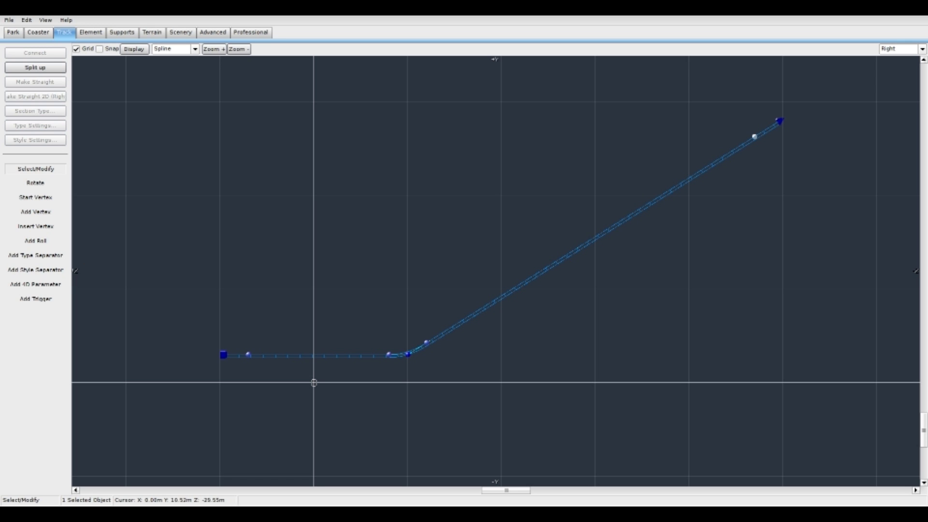
Add two crest vertices beyond the incline at about Y 28 m, Z -53 m and about Y 26 m, Z -55 m.
right_drag(771, 142, 467, 286)
scroll(466, 286, up, 3)
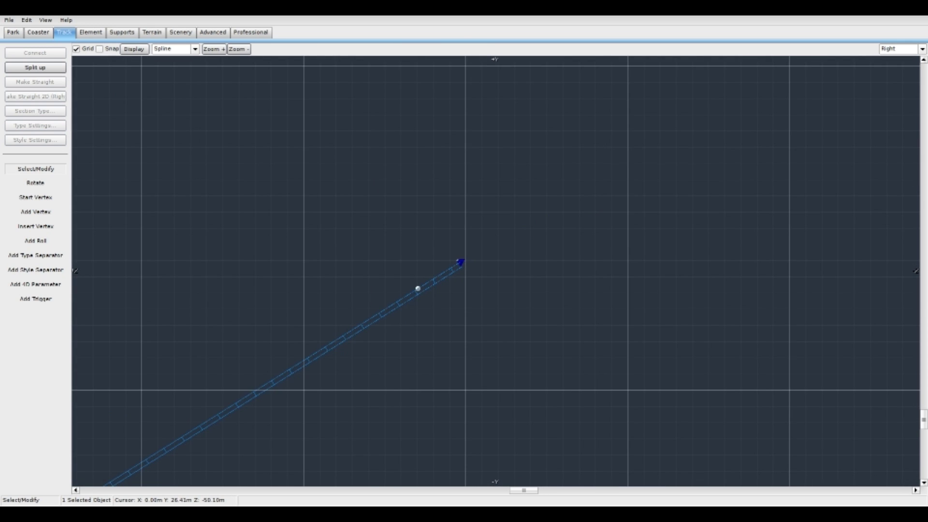
scroll(497, 269, up, 2)
click(36, 212)
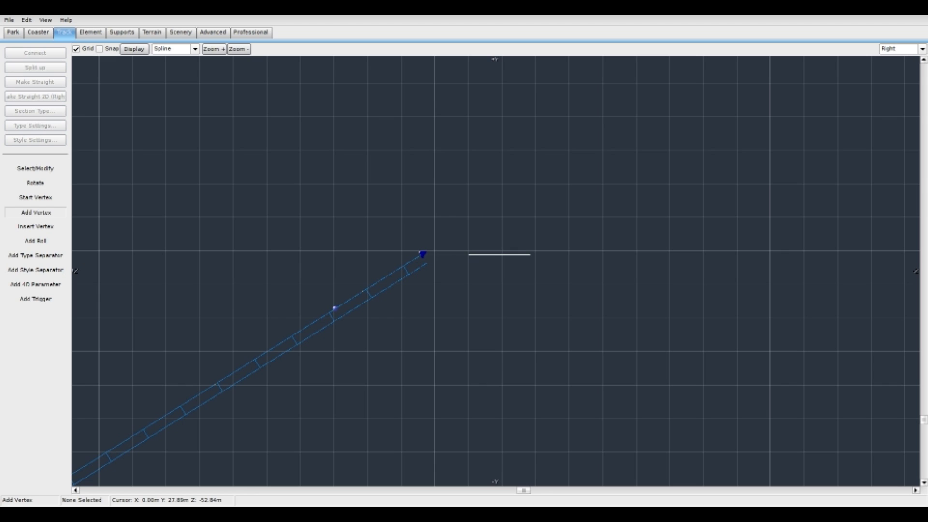
click(531, 255)
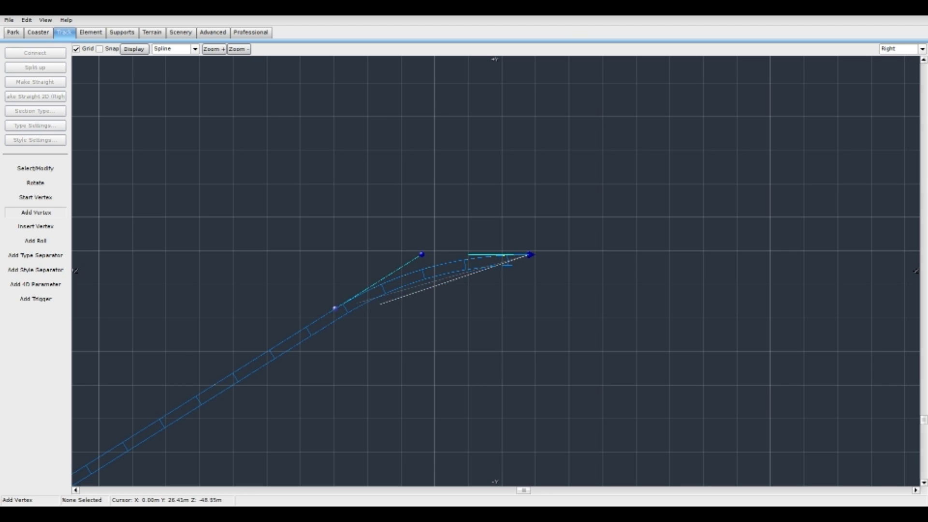
click(612, 308)
Add type separators on the two strict vertices bounding the level station stretch.
scroll(455, 381, down, 2)
right_drag(456, 380, 405, 209)
scroll(404, 208, down, 3)
right_drag(506, 228, 646, 167)
scroll(646, 167, down, 2)
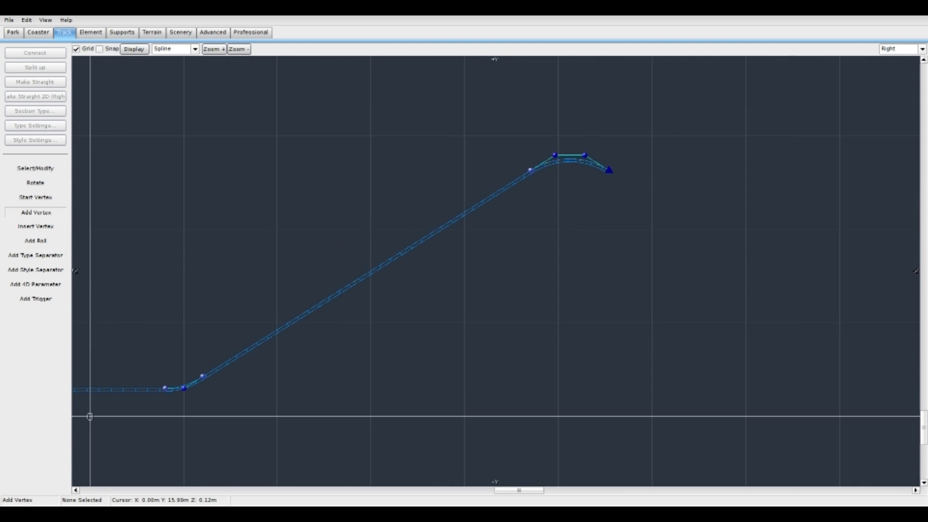
click(36, 255)
right_drag(89, 415, 259, 412)
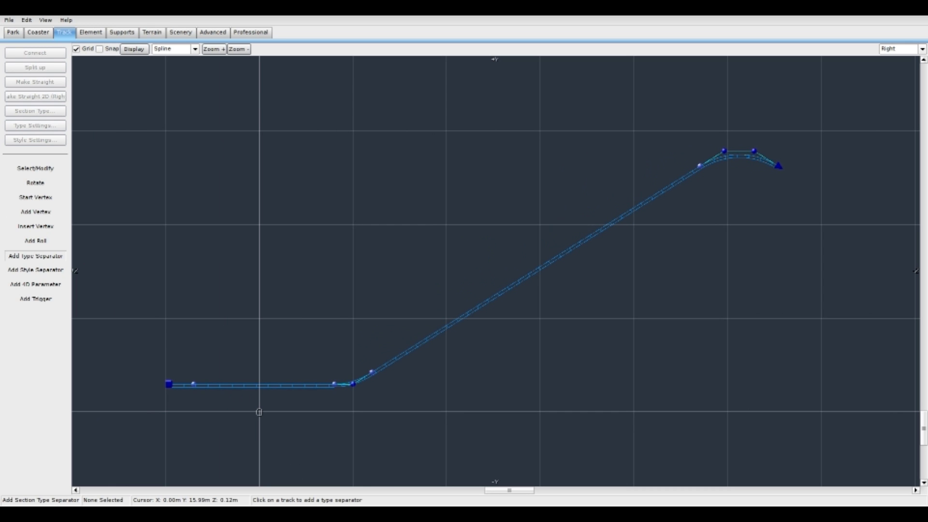
right_drag(259, 411, 497, 285)
scroll(501, 300, up, 4)
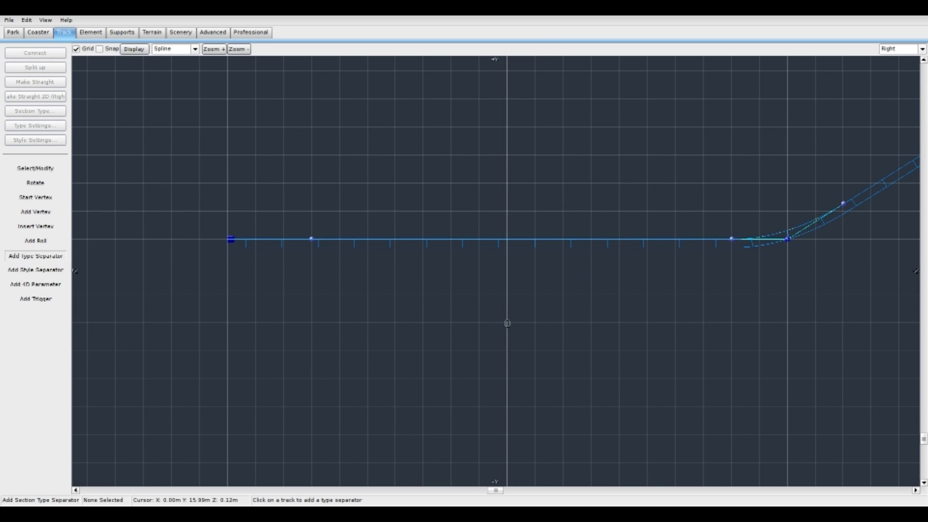
click(732, 239)
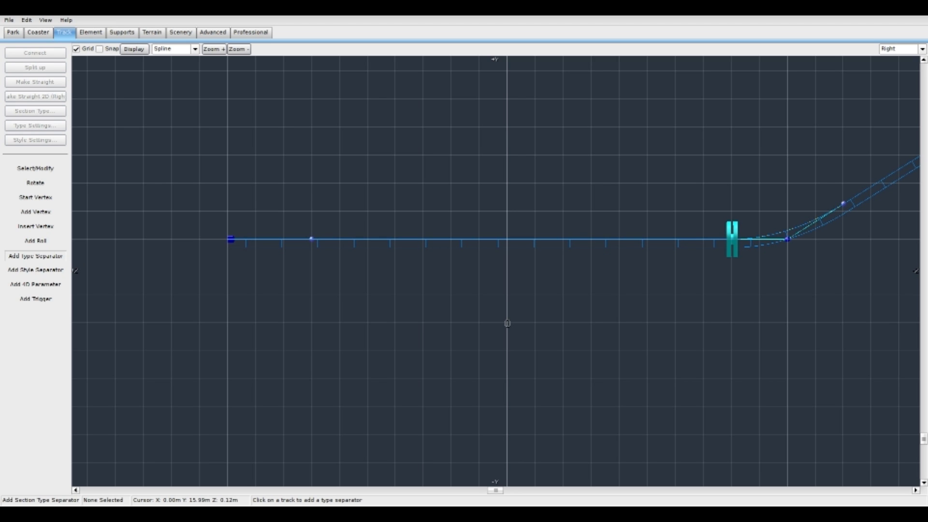
click(312, 239)
right_drag(502, 252, 237, 269)
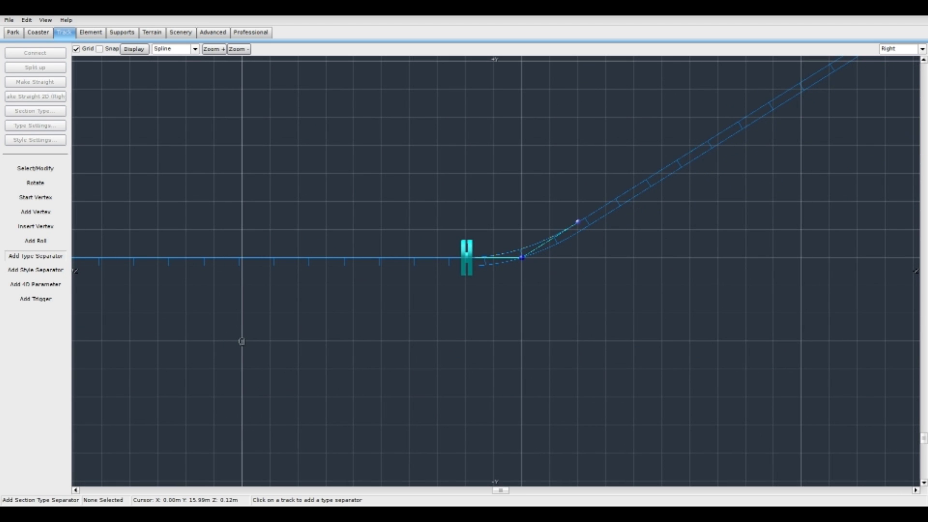
Set the section type of the level track between the two separators to Station.
click(49, 169)
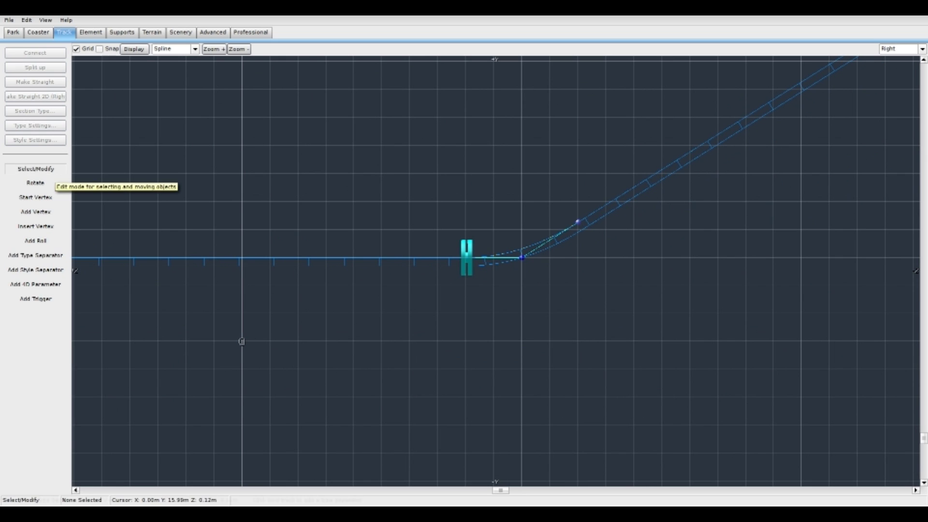
click(161, 258)
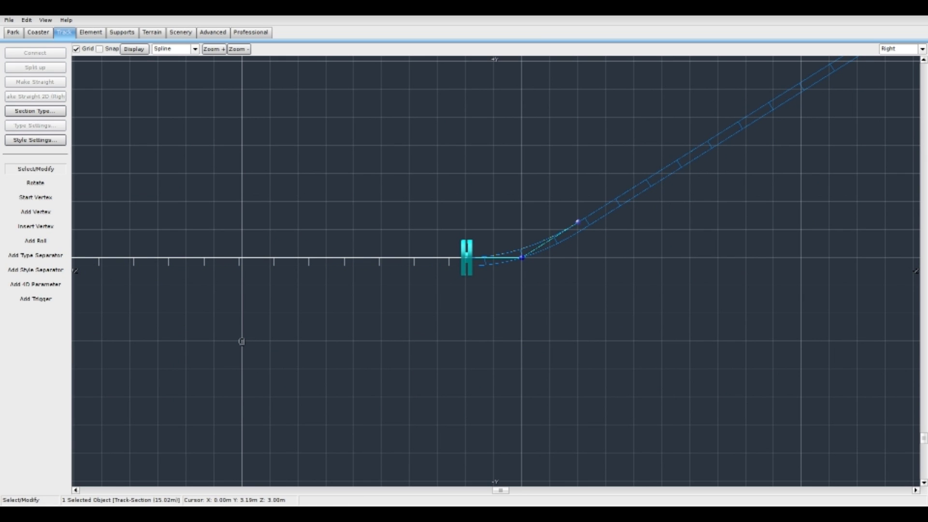
click(35, 111)
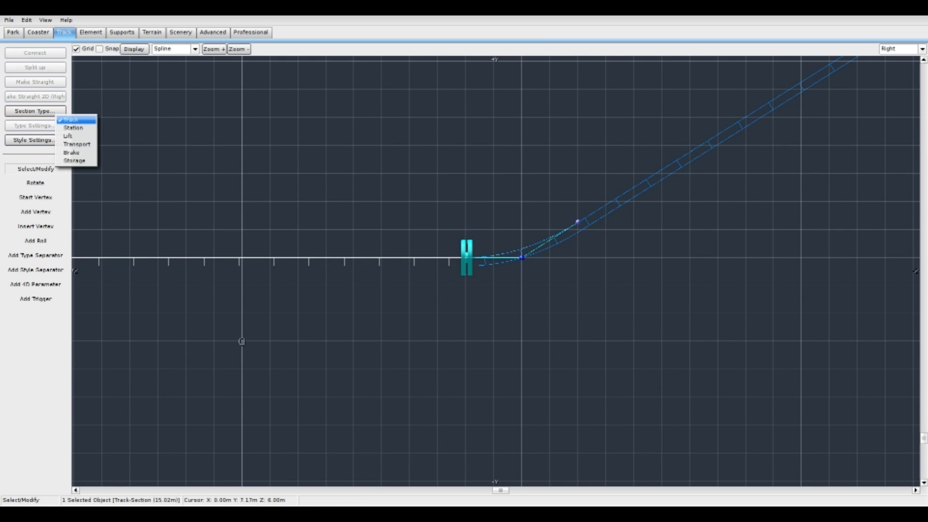
click(75, 130)
click(193, 133)
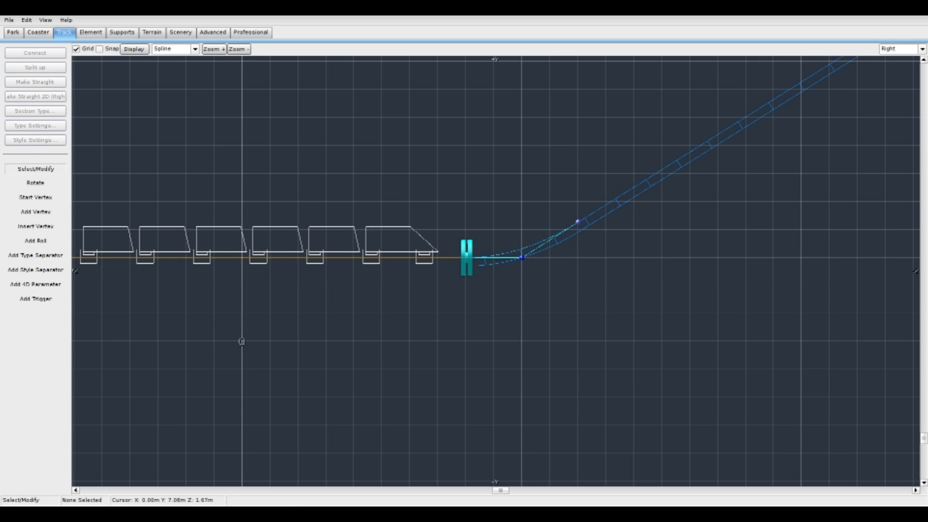
right_drag(317, 99, 421, 106)
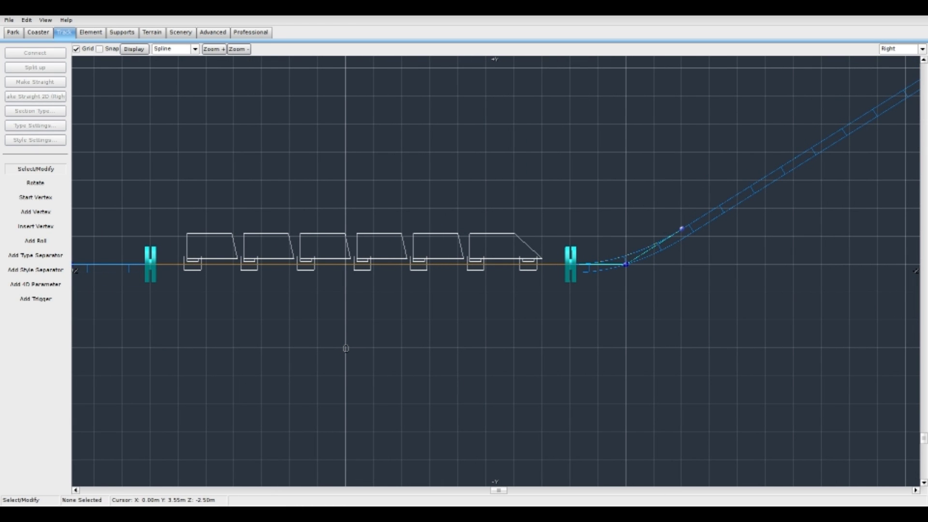
Move the strict vertex at the foot of the incline to about Y 4 m and Z -11.5 m.
right_drag(491, 246, 359, 321)
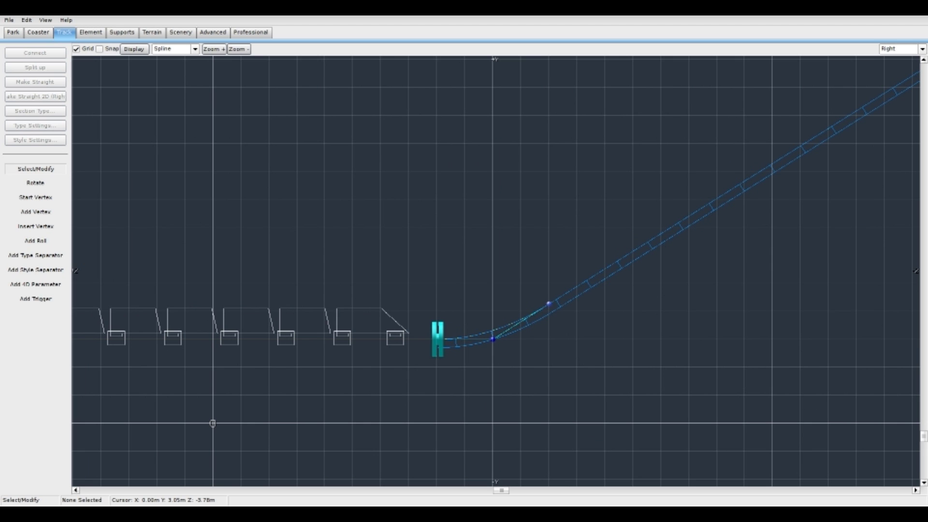
drag(548, 304, 535, 313)
scroll(524, 313, up, 1)
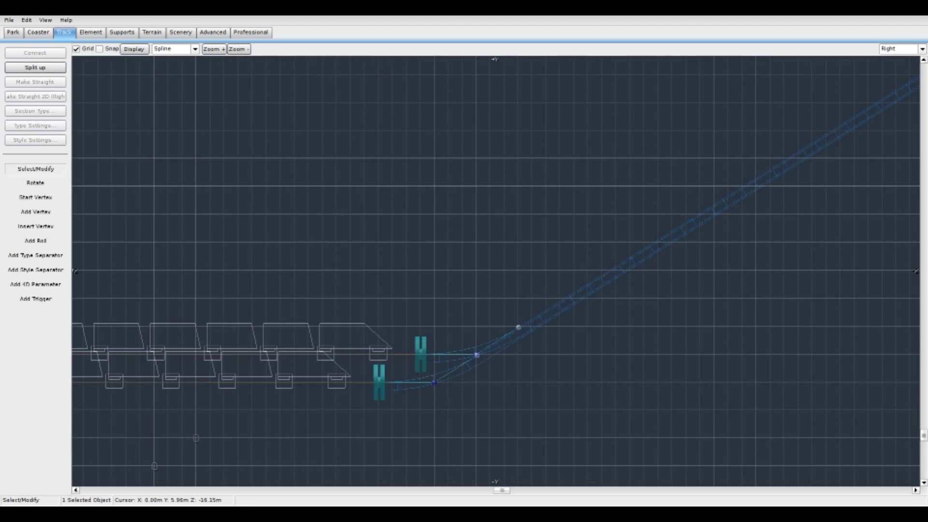
Add a type separator just past the crest, shortly before the track's end vertex.
right_drag(522, 314, 275, 407)
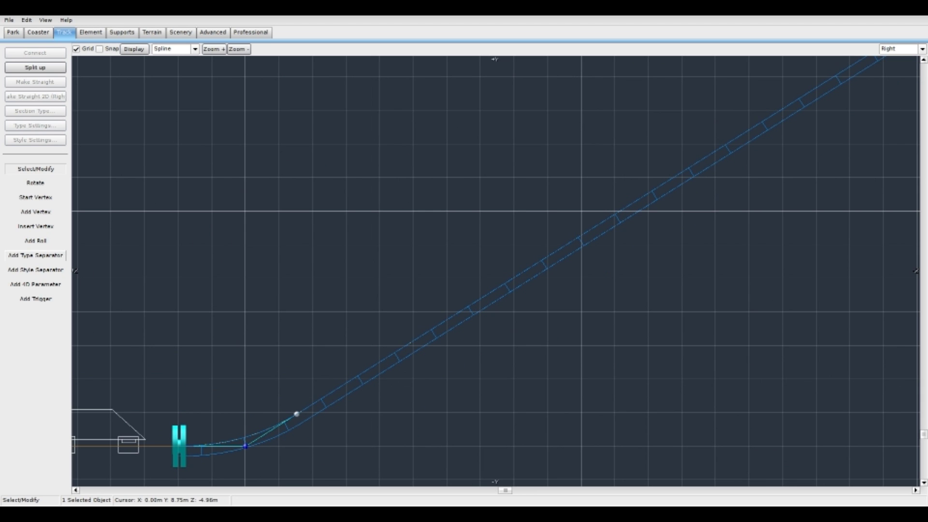
click(36, 255)
scroll(85, 453, down, 3)
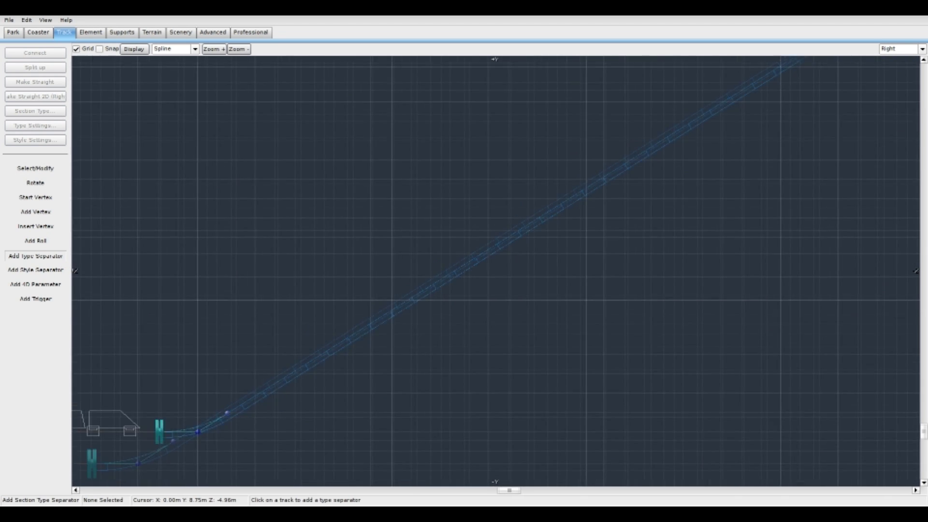
scroll(86, 454, up, 1)
right_drag(675, 187, 317, 355)
click(605, 187)
Set the section type of the incline between the station and the crest separator to Lift.
click(57, 168)
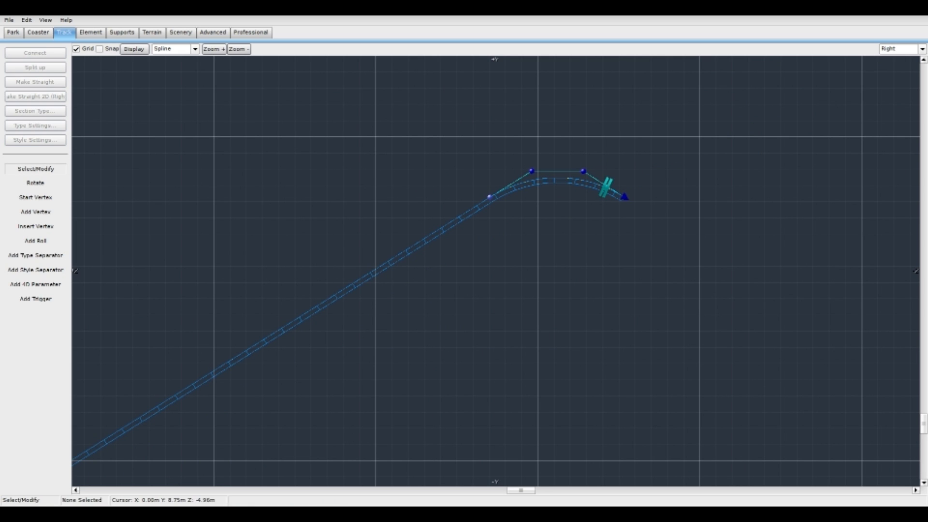
click(355, 281)
click(54, 111)
click(80, 138)
Extend the track into a steep drop with three vertices at about Y 23 m, Z -58 m; Y 15 m, Z -60.5 m; and Y 7.5 m, Z -62 m.
scroll(705, 184, down, 3)
right_drag(608, 257, 450, 274)
scroll(464, 263, up, 2)
right_drag(492, 243, 462, 228)
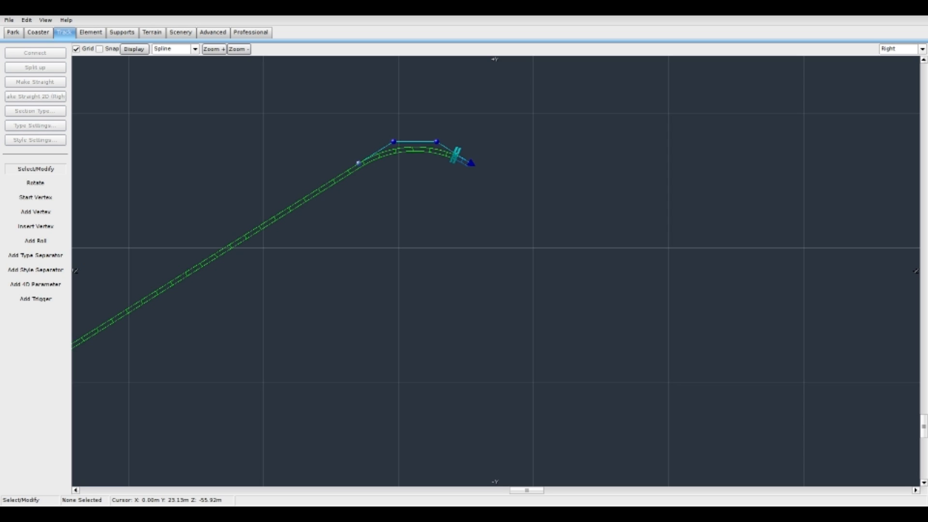
right_drag(494, 215, 438, 185)
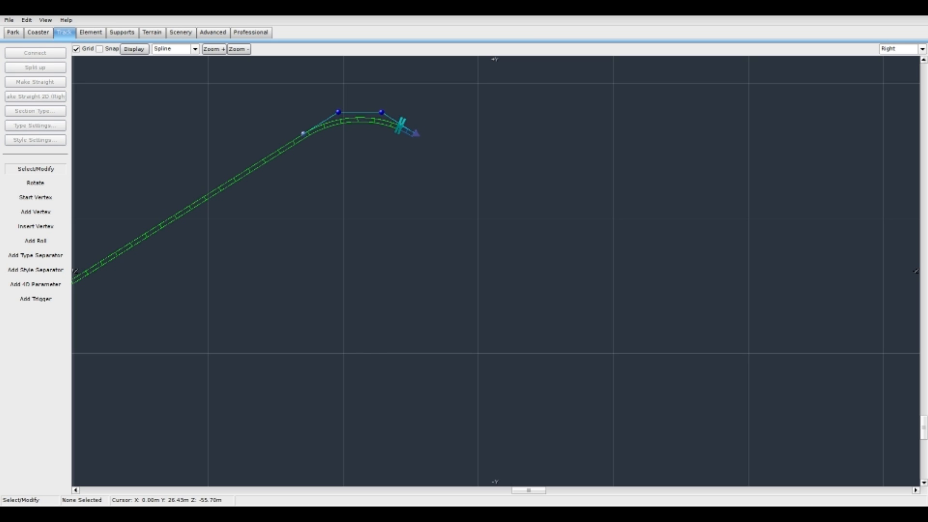
click(415, 133)
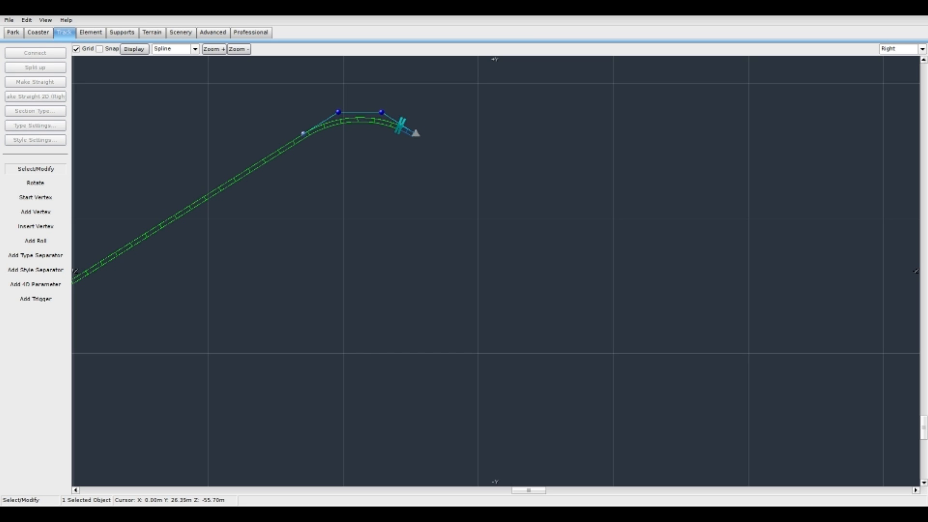
click(35, 211)
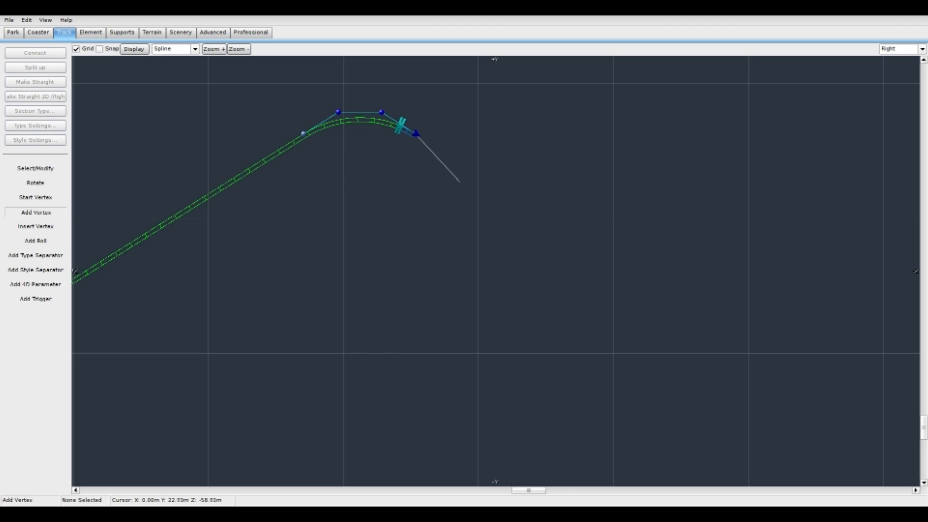
scroll(463, 189, down, 2)
scroll(460, 188, up, 1)
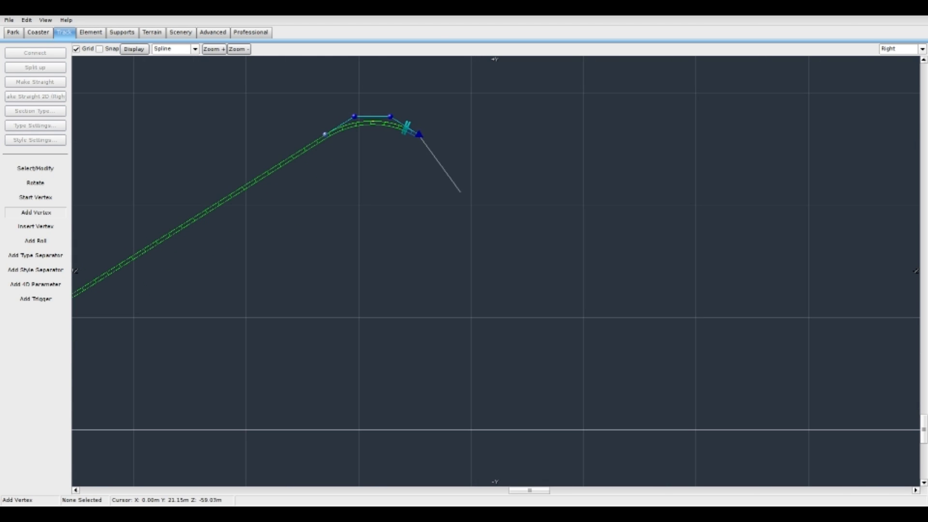
click(451, 173)
click(477, 257)
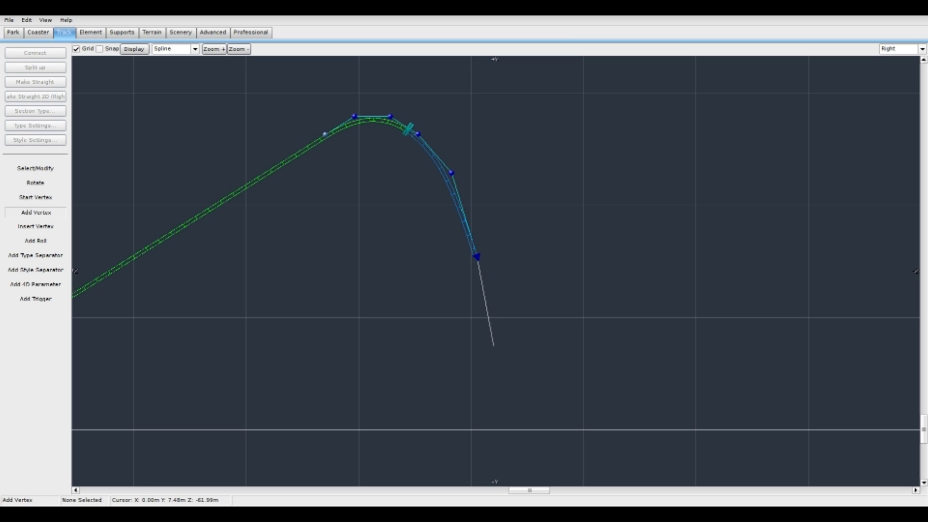
click(493, 347)
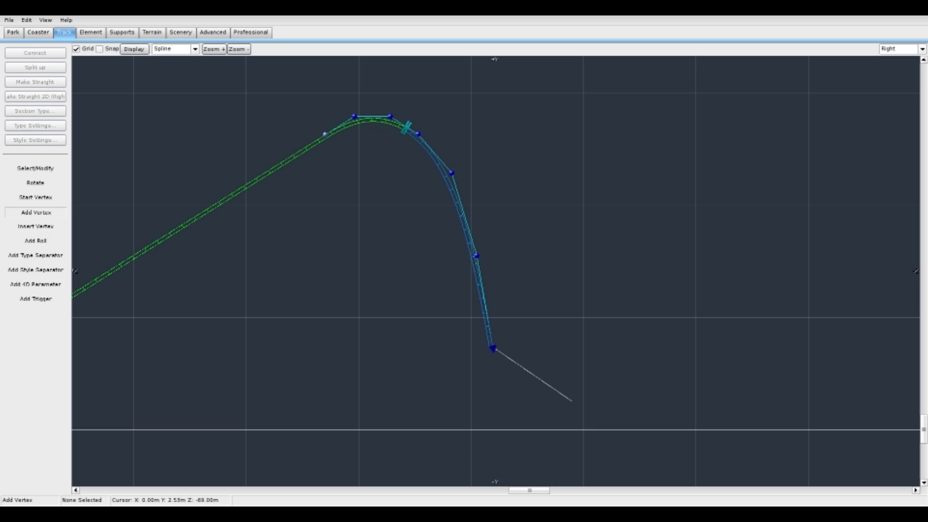
Level out the drop with two vertices at about Y 2.5 m, Z -69 m and about Y 2.5 m, Z -77 m.
click(572, 401)
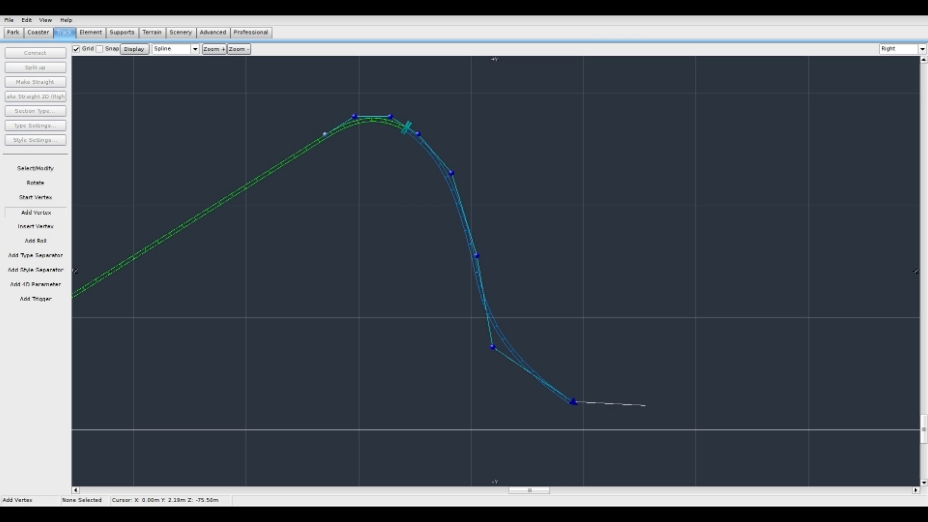
click(658, 399)
click(35, 168)
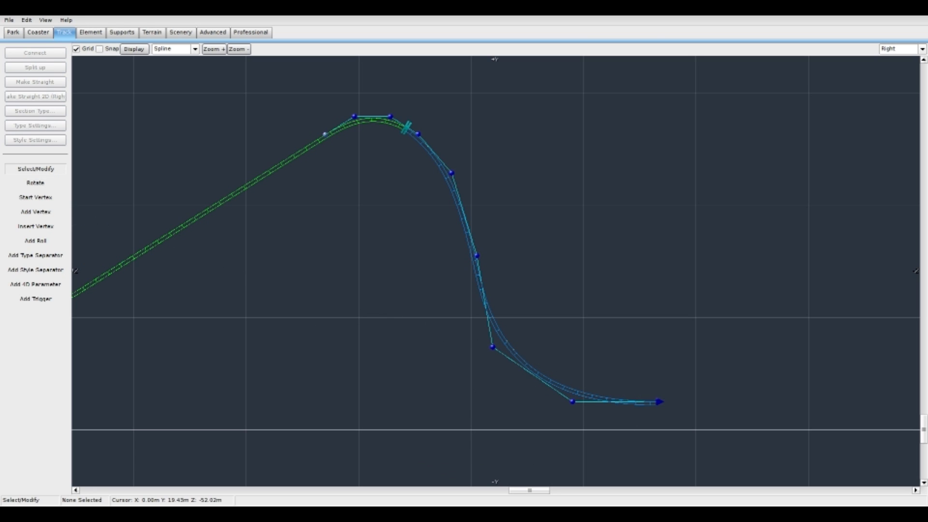
Examine the new drop up close and in the Track and Front views, returning to the Right view.
scroll(399, 186, up, 3)
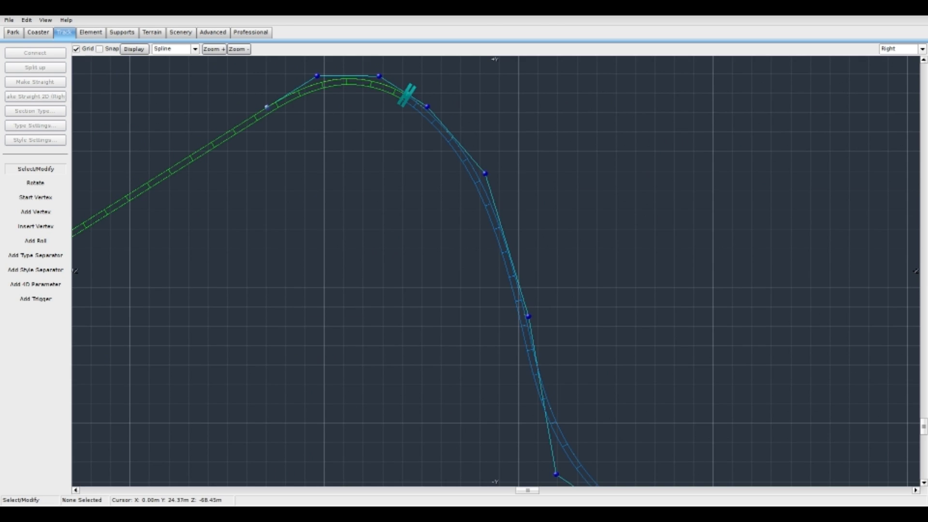
scroll(732, 262, down, 3)
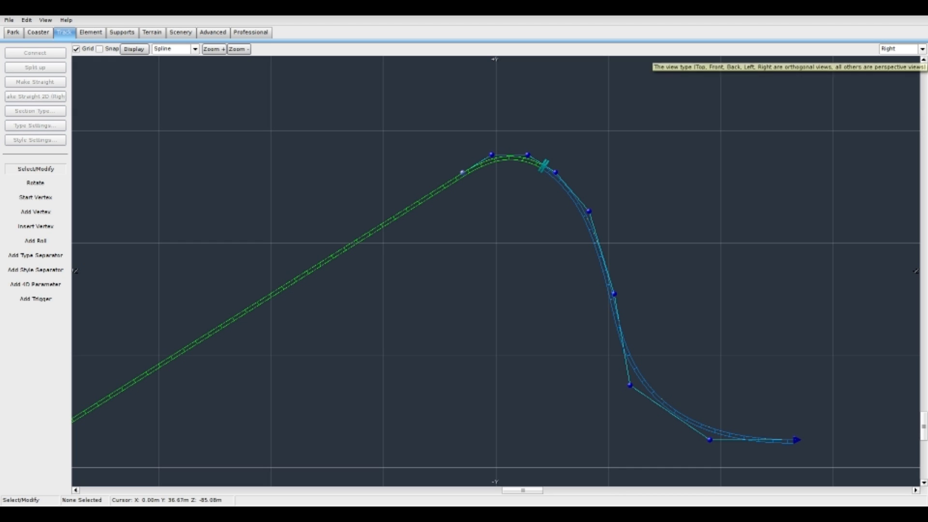
click(900, 48)
click(898, 104)
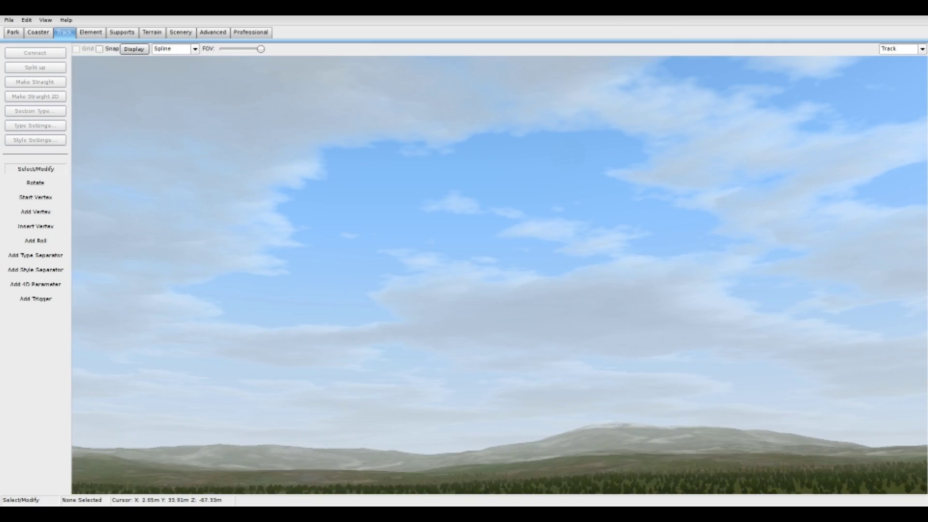
click(922, 49)
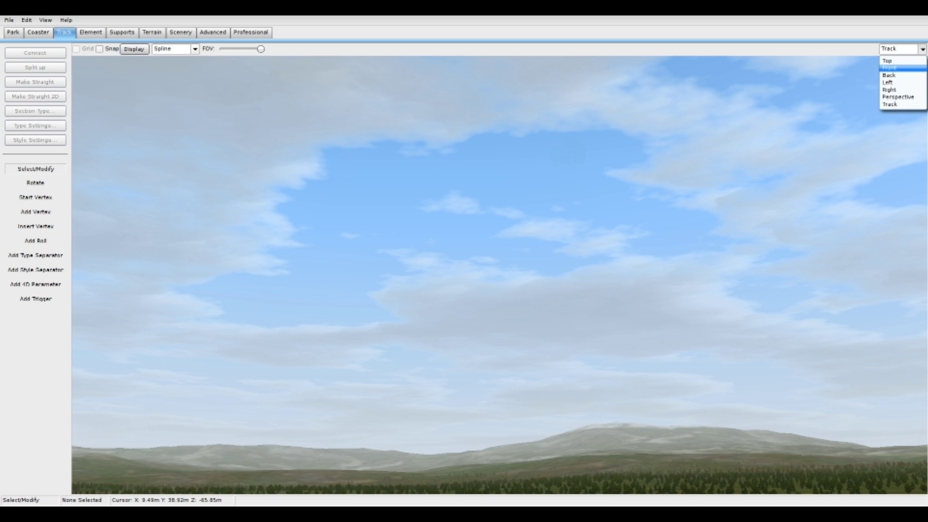
click(899, 68)
click(922, 48)
click(889, 89)
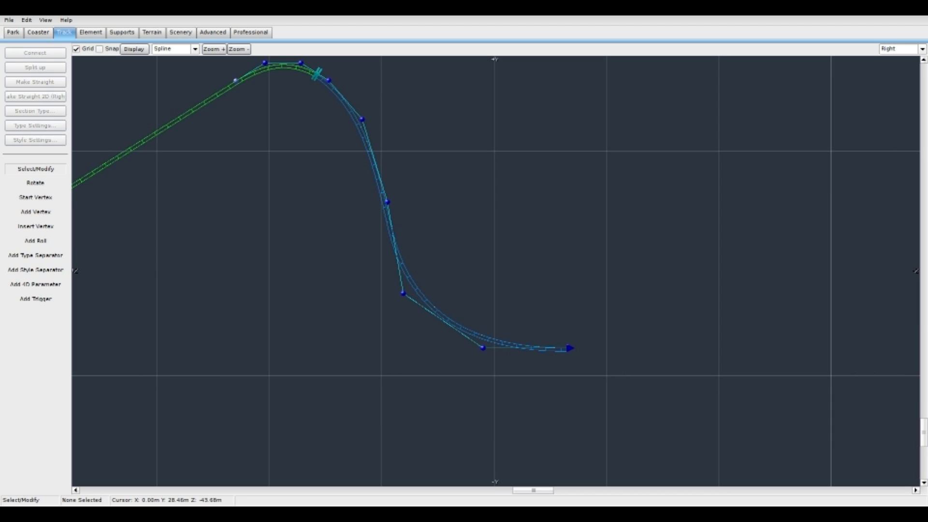
Display the G-Force Comb on the track and examine the forces through the bottom of the drop.
click(195, 49)
click(175, 105)
right_drag(513, 353, 542, 289)
scroll(531, 310, up, 3)
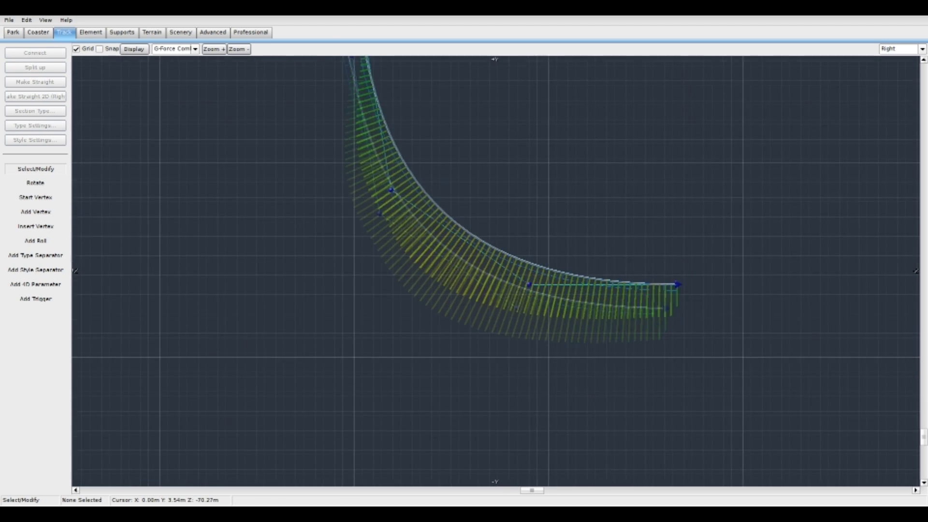
scroll(408, 404, up, 2)
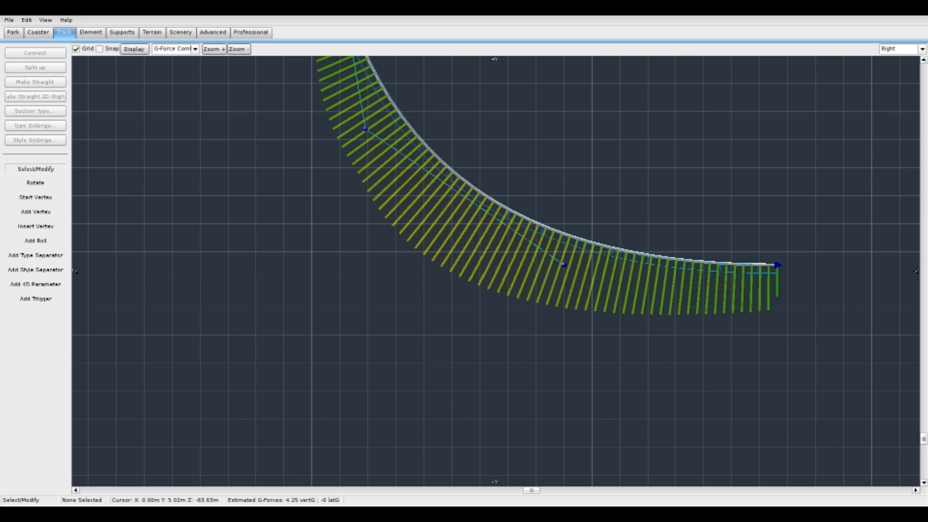
Switch the track display to Spline and view the whole drop from the lift crest to its end.
click(195, 49)
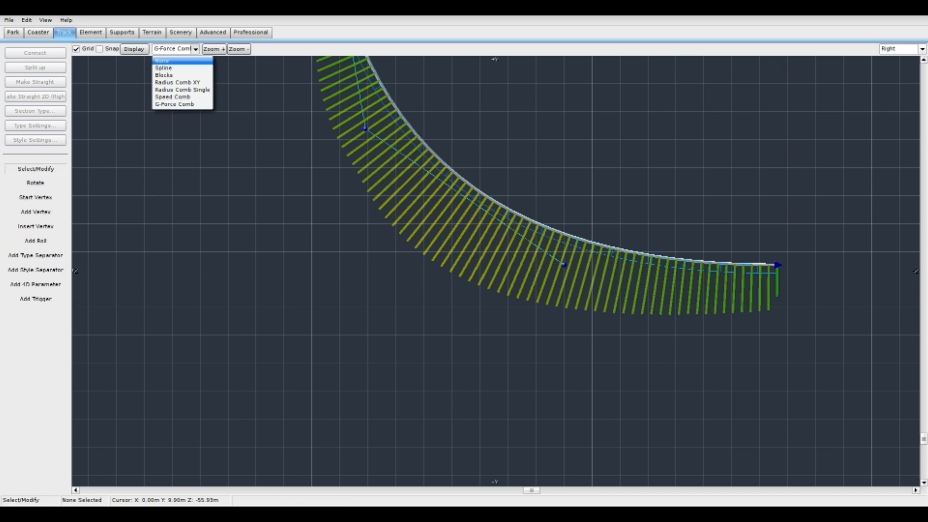
click(169, 68)
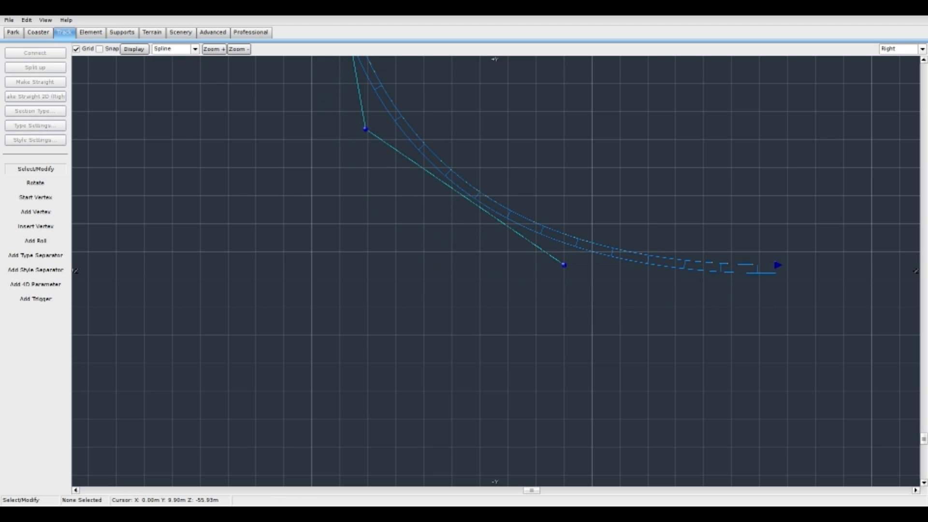
right_drag(482, 181, 232, 248)
scroll(410, 266, down, 5)
right_drag(415, 267, 417, 296)
scroll(393, 299, down, 2)
scroll(413, 295, up, 1)
Display the Speed Comb on the track and examine the speed through the drop.
click(35, 212)
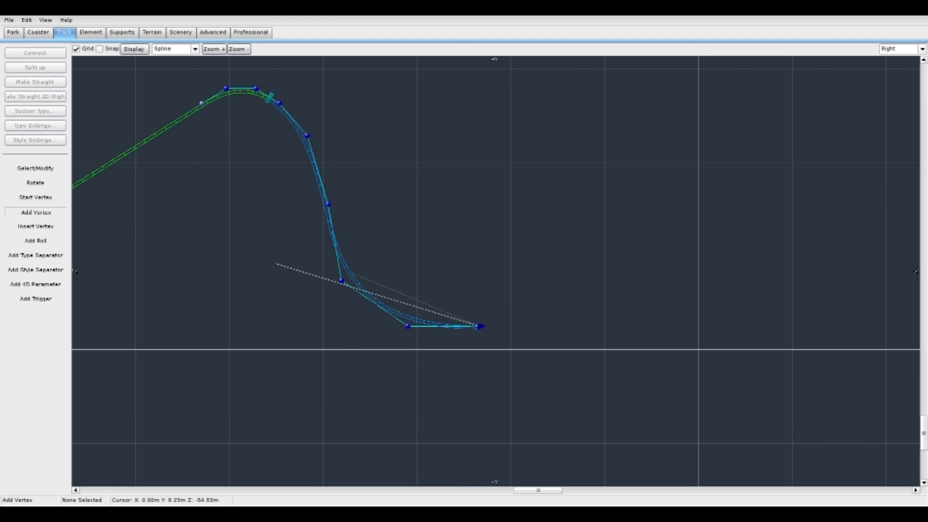
right_click(526, 294)
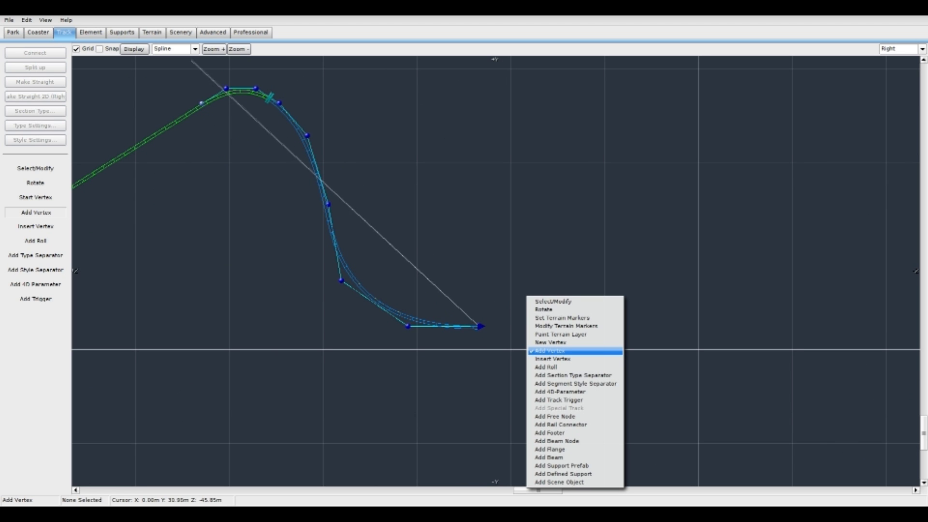
click(174, 48)
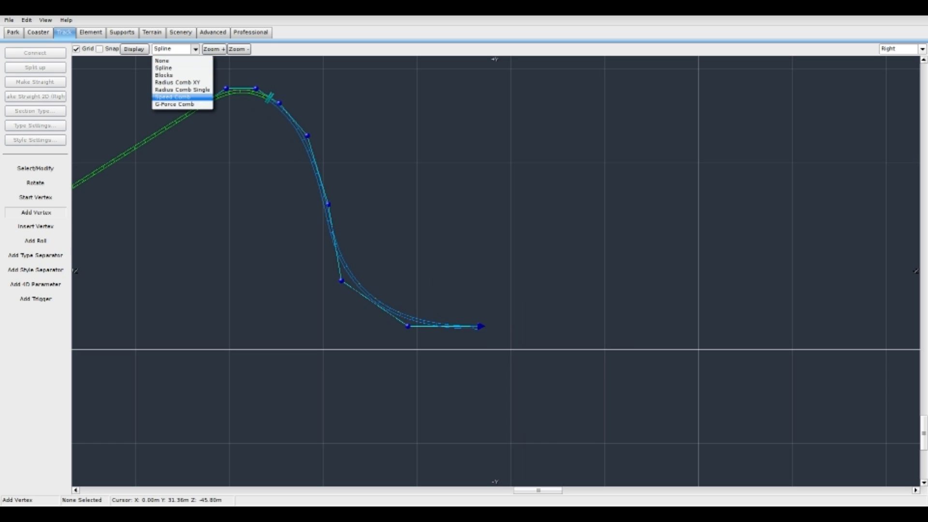
click(172, 96)
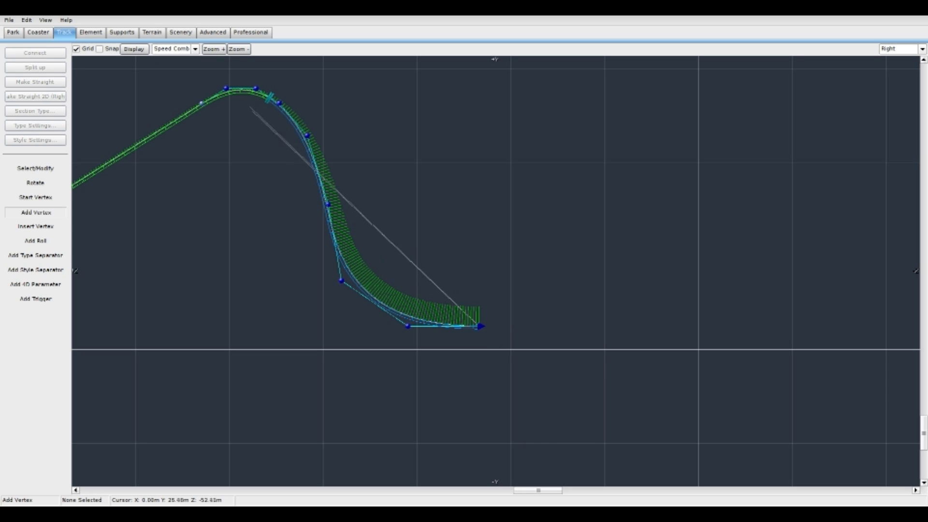
scroll(521, 320, up, 2)
scroll(521, 319, up, 1)
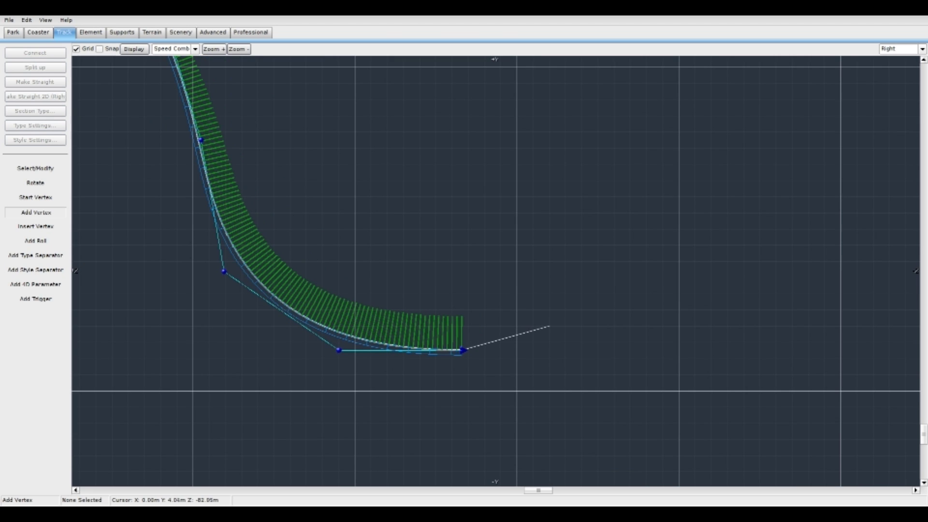
scroll(553, 321, down, 1)
scroll(553, 321, down, 2)
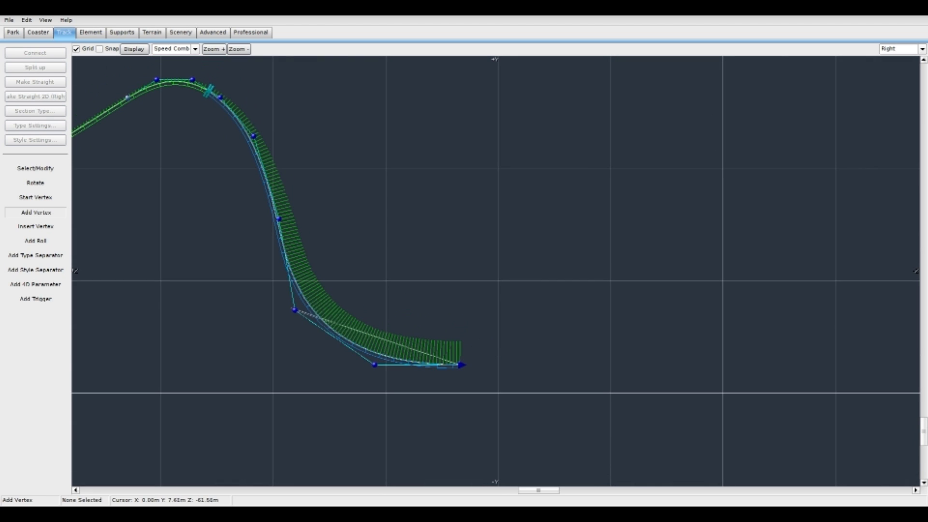
Extend the track over a hill with vertices at about Y/Z 8/-84, 15/-88, 22/-93, 22/-100 and 15/-106 m.
click(538, 304)
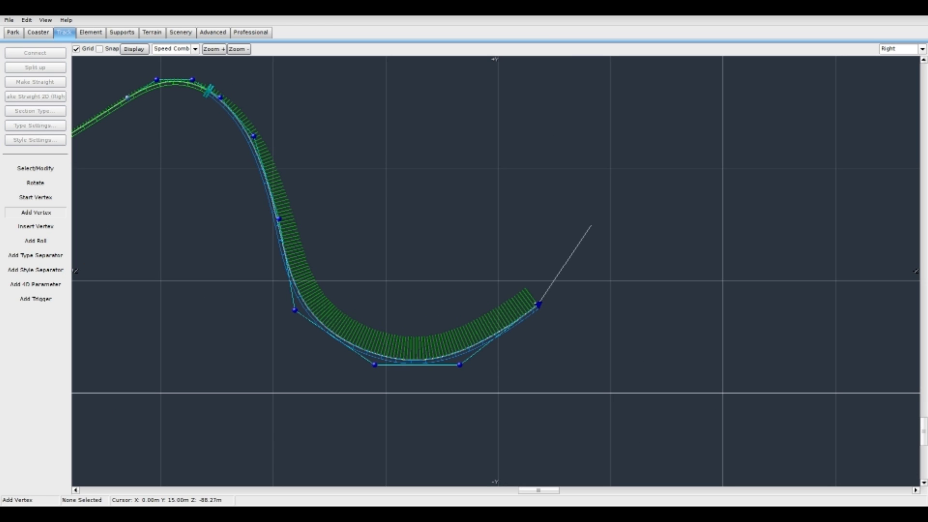
click(591, 225)
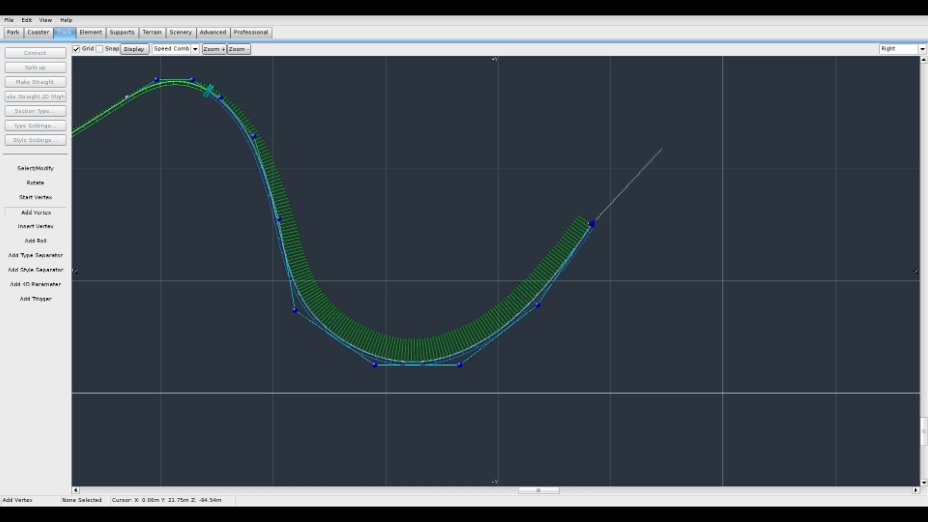
click(641, 144)
click(730, 144)
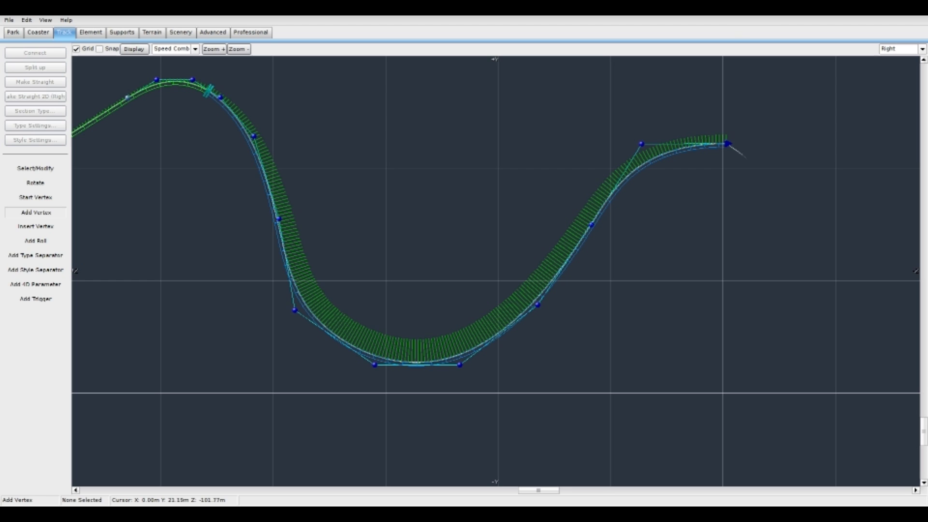
click(785, 226)
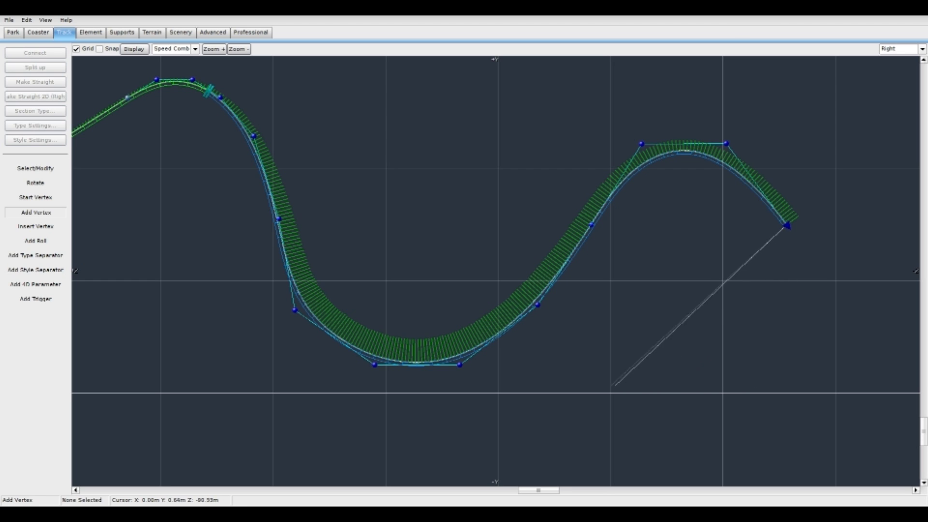
Finish adding vertices and display the G-Force Comb on the extended track.
click(36, 168)
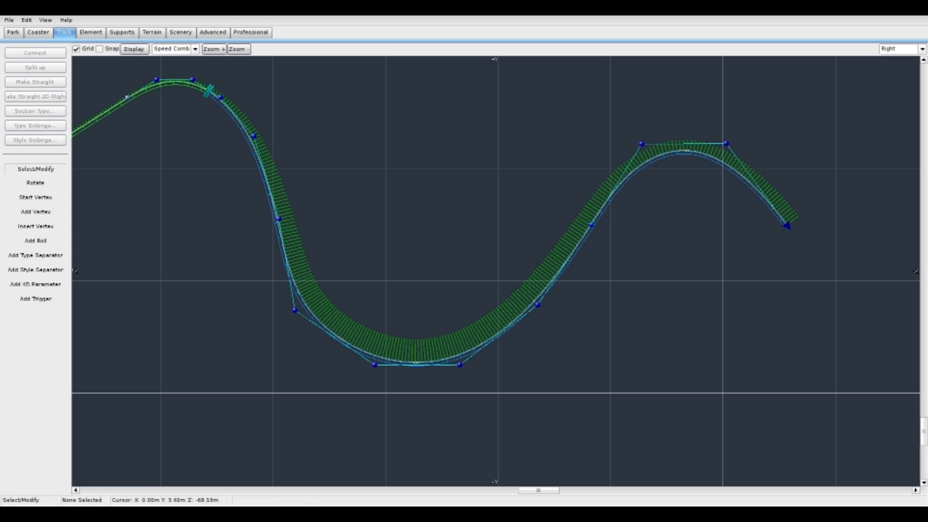
click(195, 49)
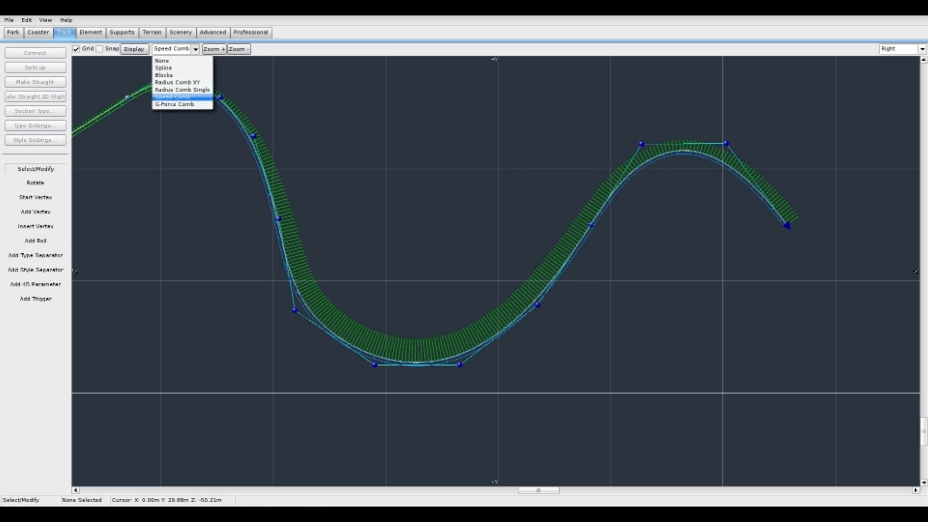
click(172, 96)
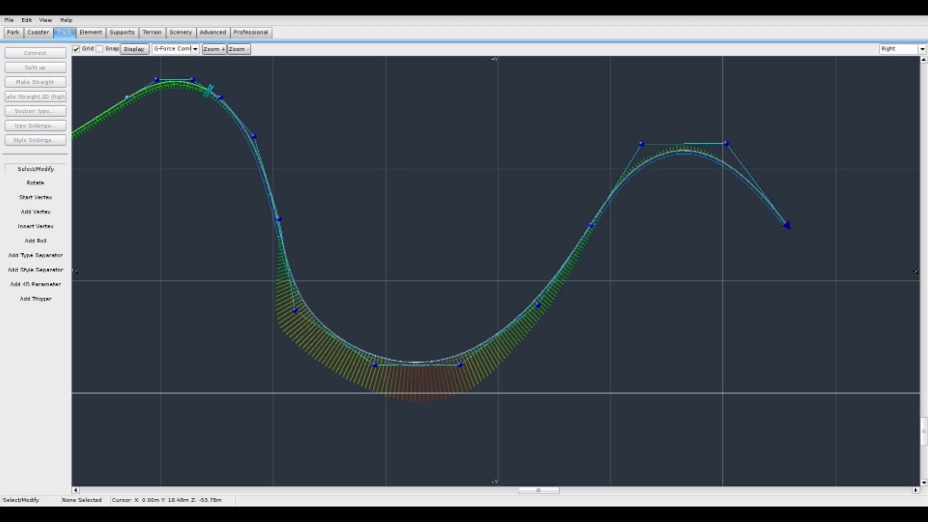
Depump the six vertices running from the steep drop through the valley and up the climb.
drag(203, 187, 626, 408)
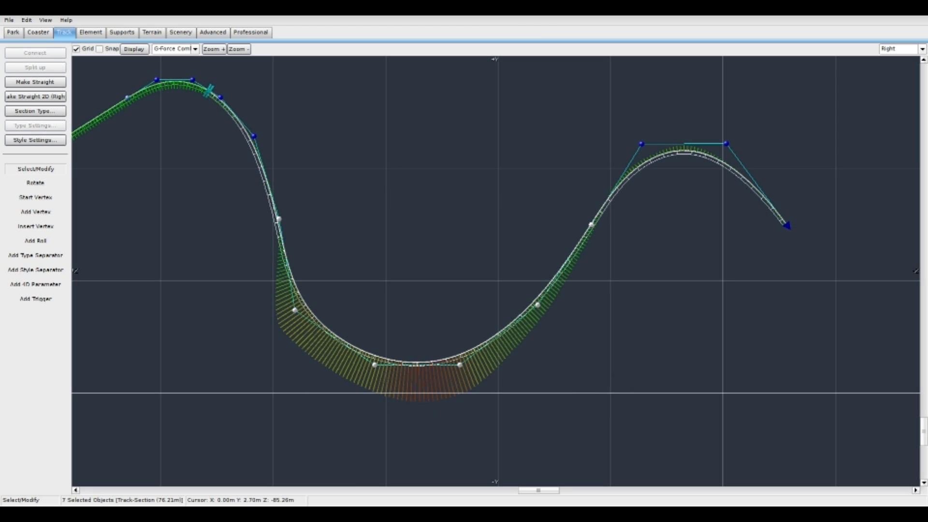
click(90, 32)
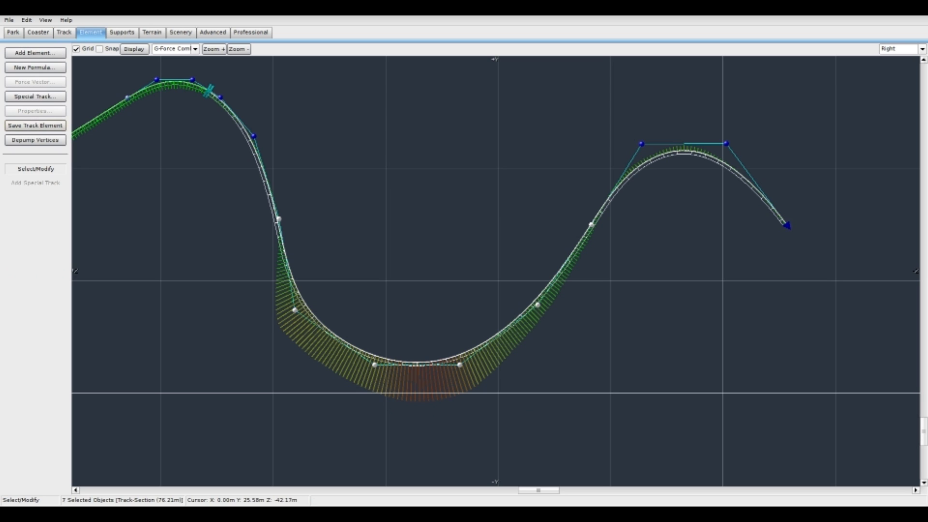
click(36, 140)
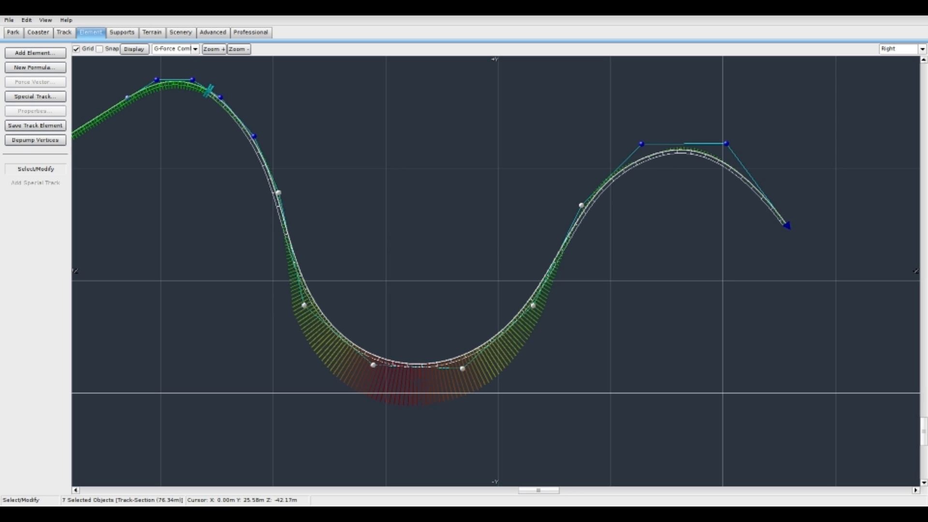
key(Escape)
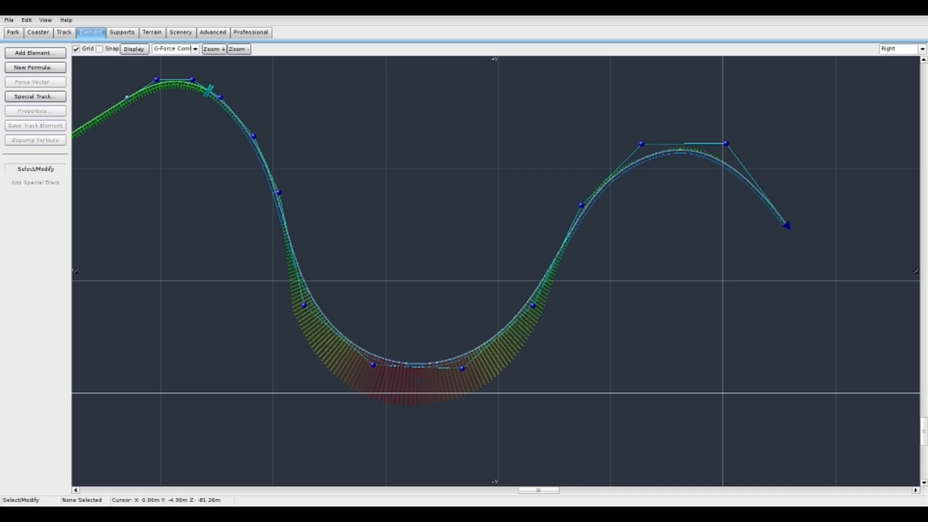
Raise the two lowest vertices of the valley by about 2 m.
drag(510, 436, 362, 353)
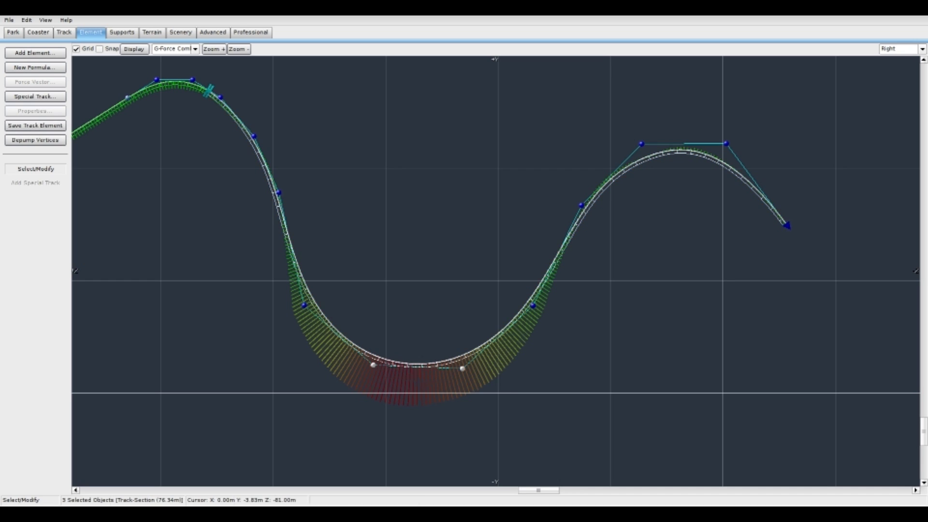
key(Up)
key(Up)
key(Up)
key(Up)
key(Up)
key(Up)
key(Up)
key(Up)
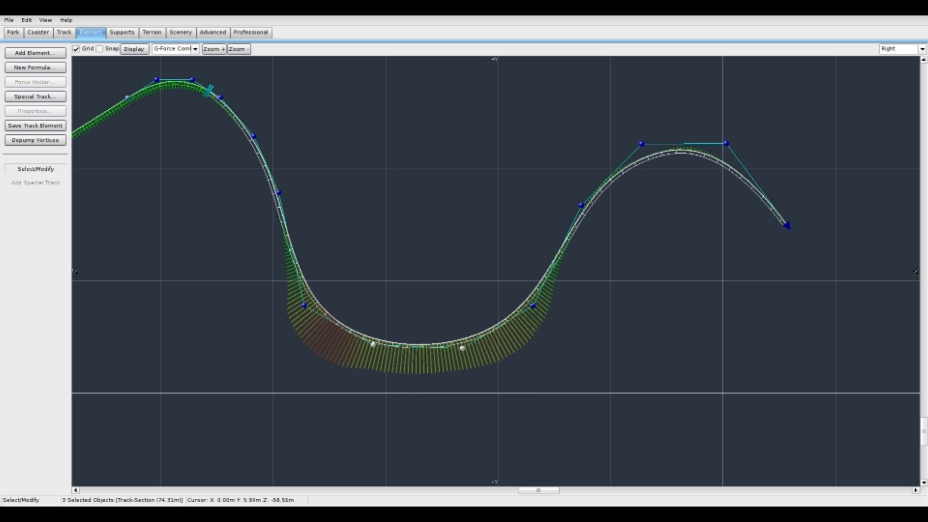
Raise the two vertices on either side of the valley bottom by about 2 m and clear the selection.
drag(251, 290, 547, 316)
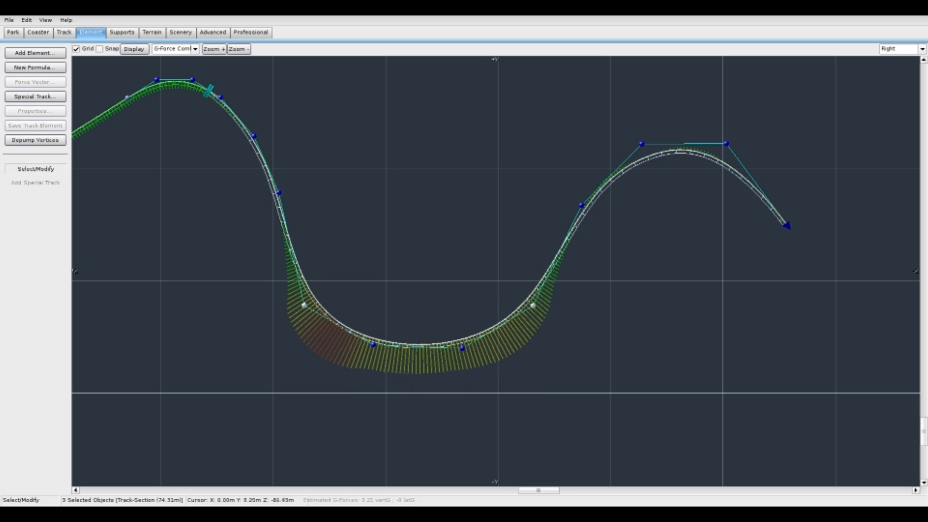
key(Up)
key(Up)
key(Up)
key(Up)
key(Up)
key(Up)
key(Up)
key(Up)
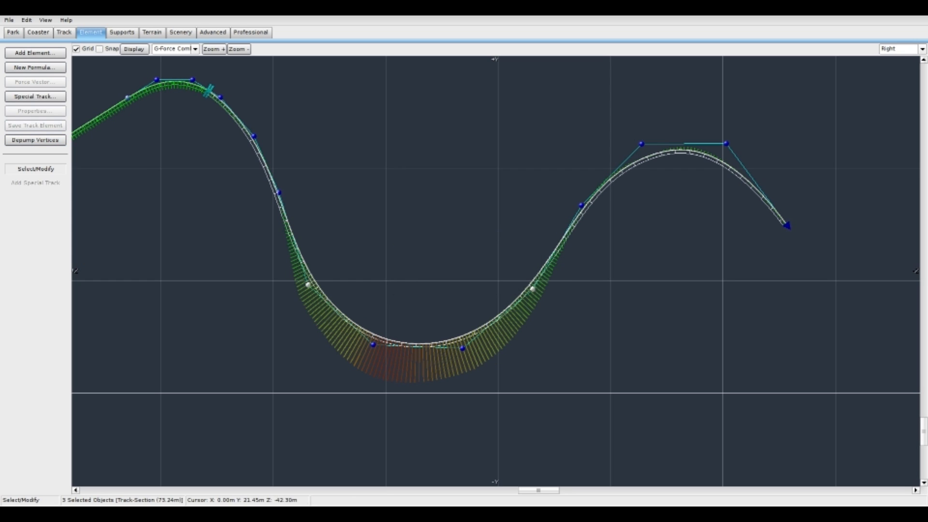
click(343, 240)
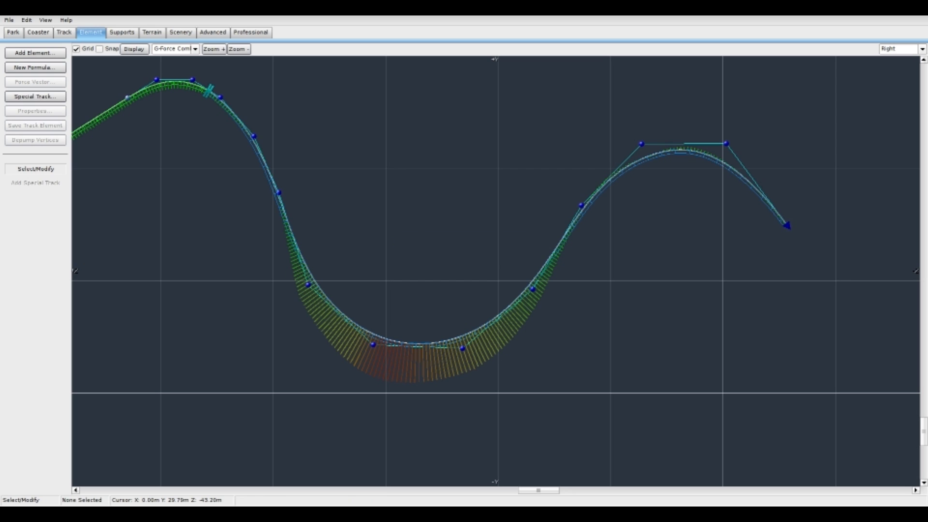
Insert six extra vertices along the drop, through the valley and up the climb.
click(64, 32)
click(35, 226)
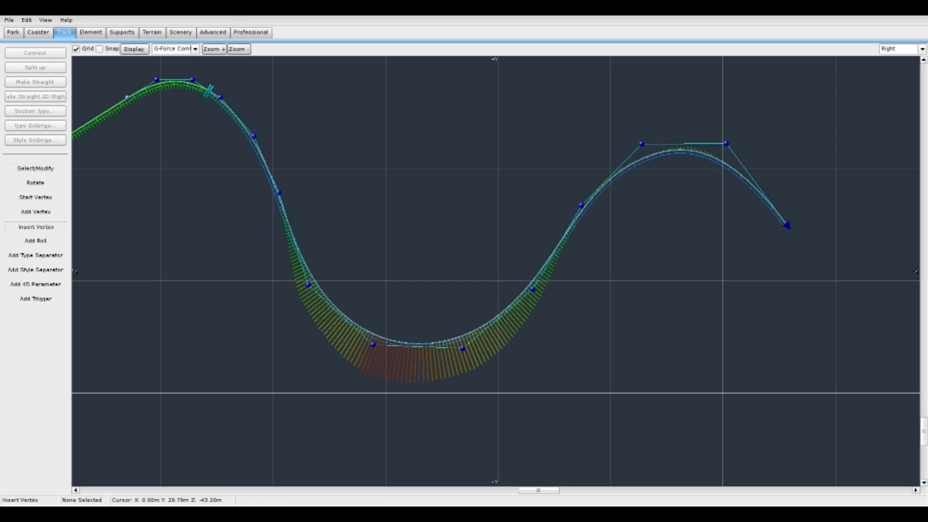
click(266, 165)
click(296, 246)
click(346, 320)
click(425, 346)
click(503, 314)
click(560, 240)
Depump the eight vertices around the valley, from the lower drop to the lower climb.
click(36, 168)
drag(232, 242, 605, 384)
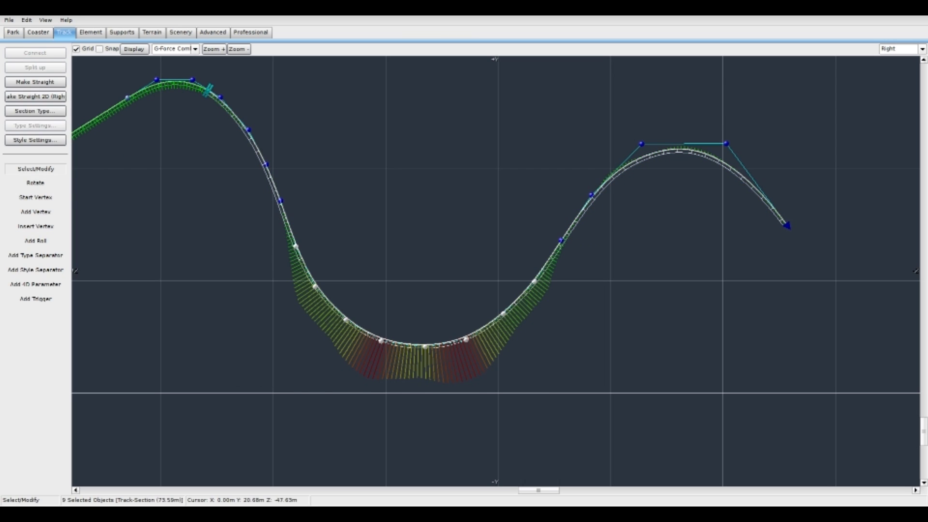
click(90, 31)
click(35, 139)
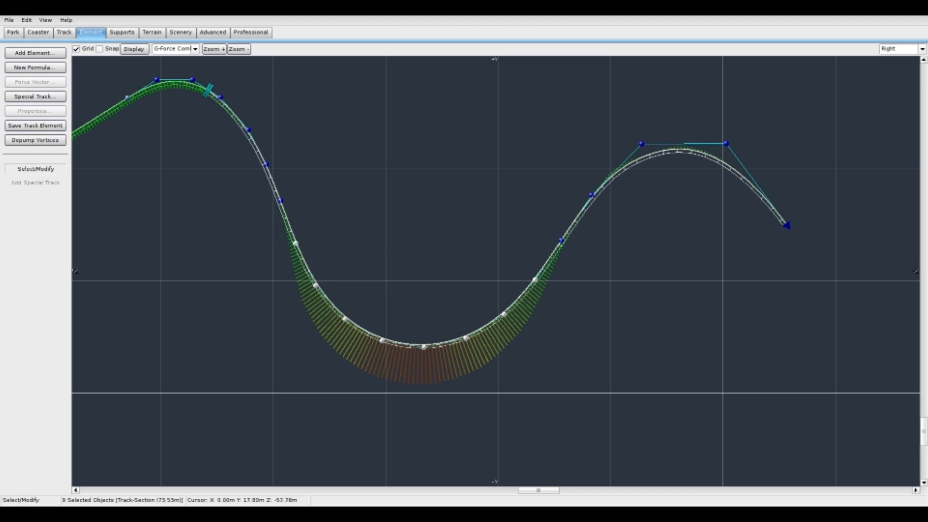
Examine the G-force comb through the smoothed valley and over the crest of the hill.
right_drag(363, 145, 458, 183)
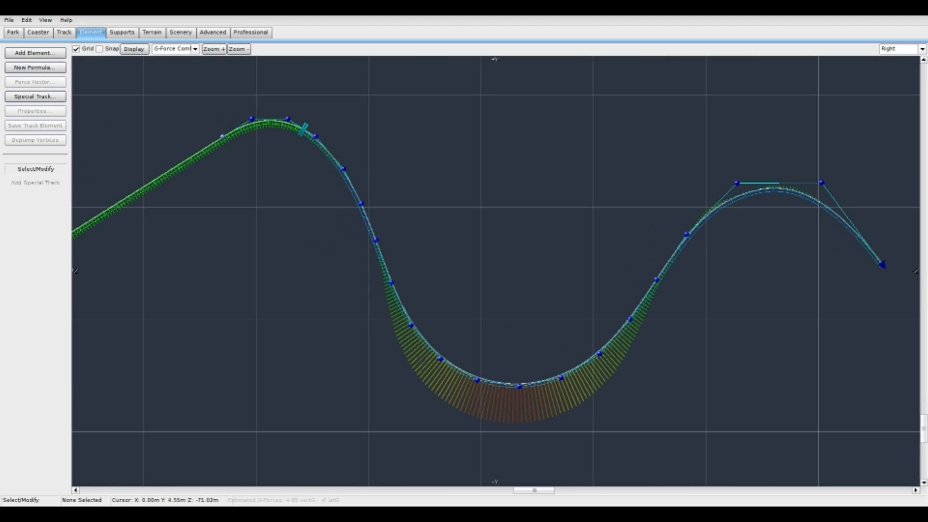
right_drag(714, 280, 553, 300)
scroll(553, 301, up, 2)
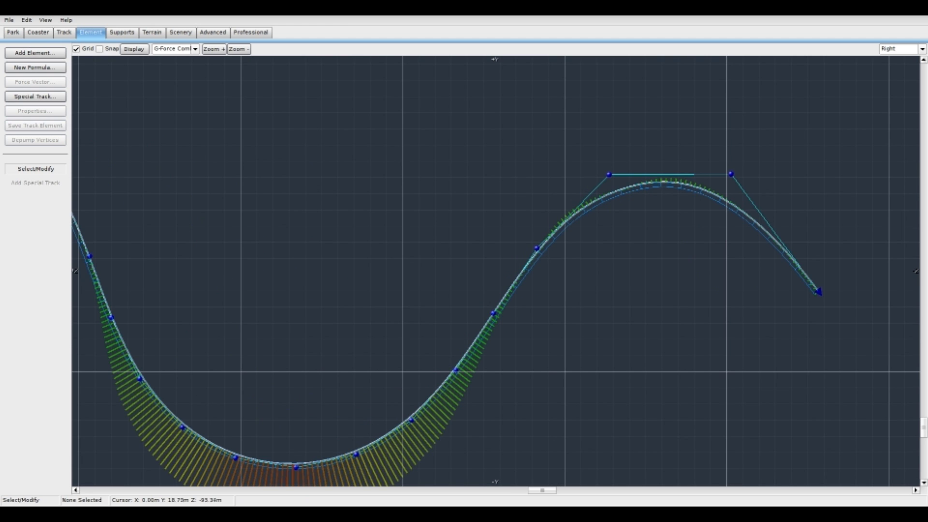
scroll(622, 134, down, 2)
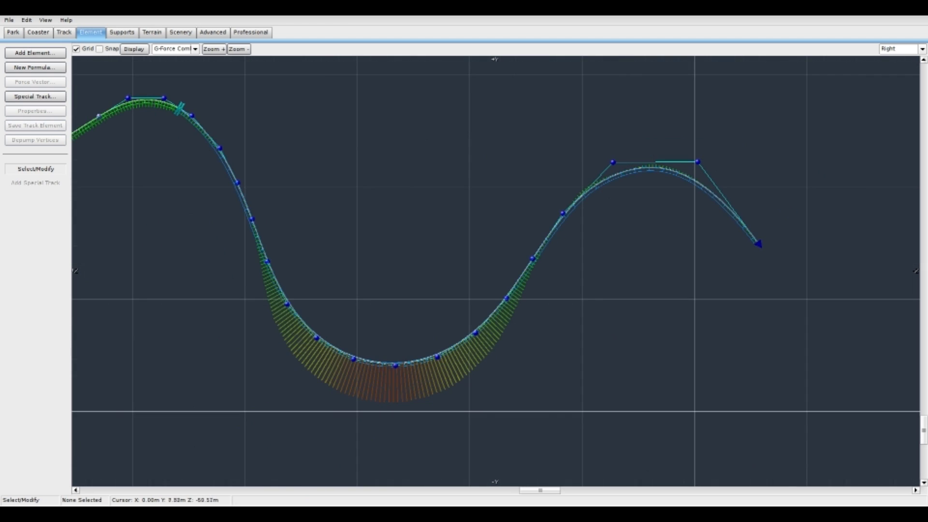
right_drag(673, 183, 557, 285)
scroll(558, 285, up, 5)
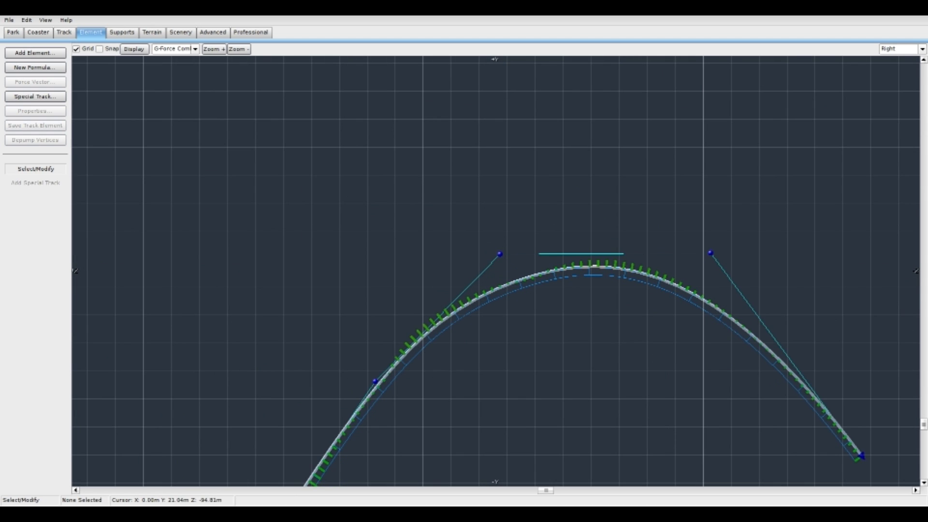
scroll(503, 290, down, 5)
right_drag(503, 290, 490, 258)
scroll(680, 191, up, 1)
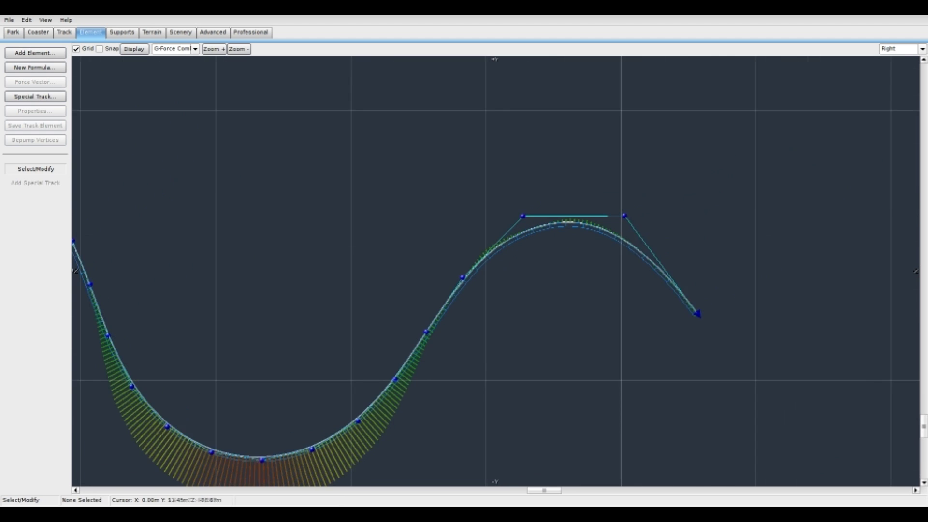
scroll(490, 258, up, 1)
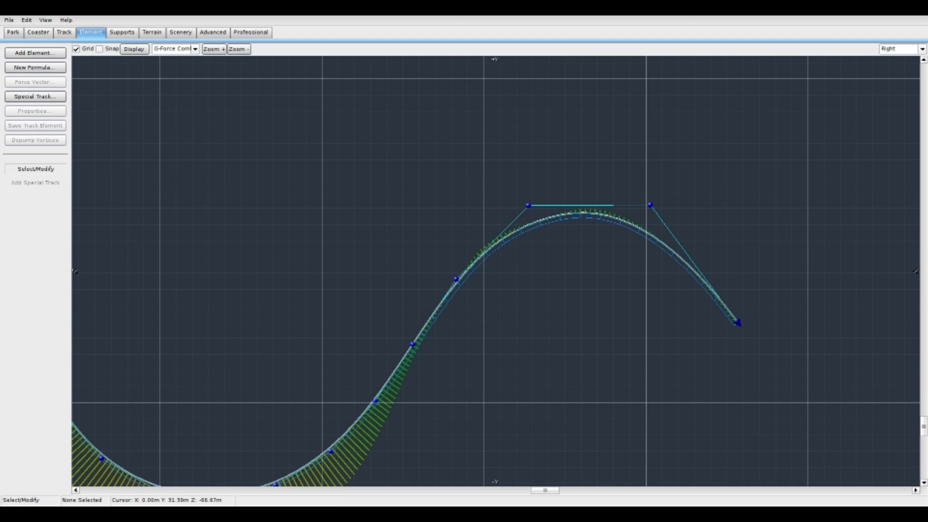
Insert four extra vertices along the upper climb, over the crest and down the far side of the hill.
click(64, 32)
click(35, 226)
click(372, 289)
click(483, 249)
click(598, 206)
click(676, 243)
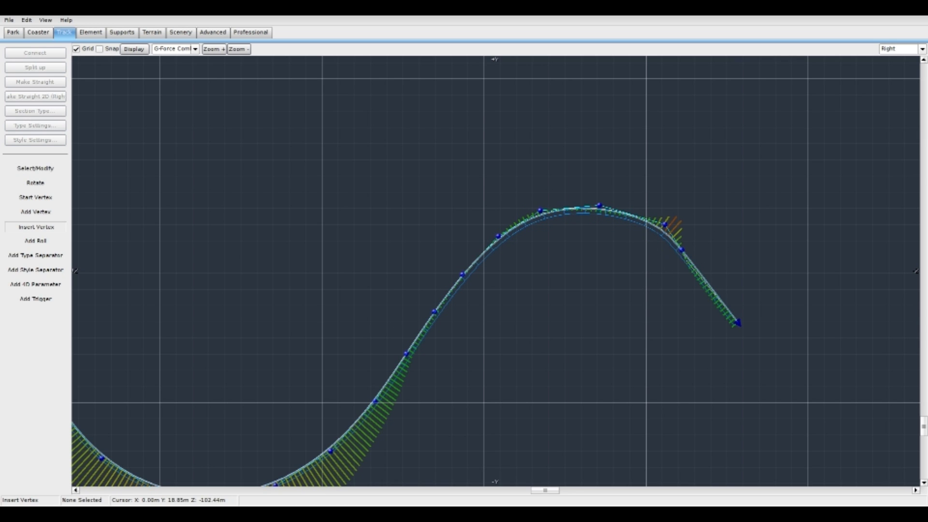
click(58, 169)
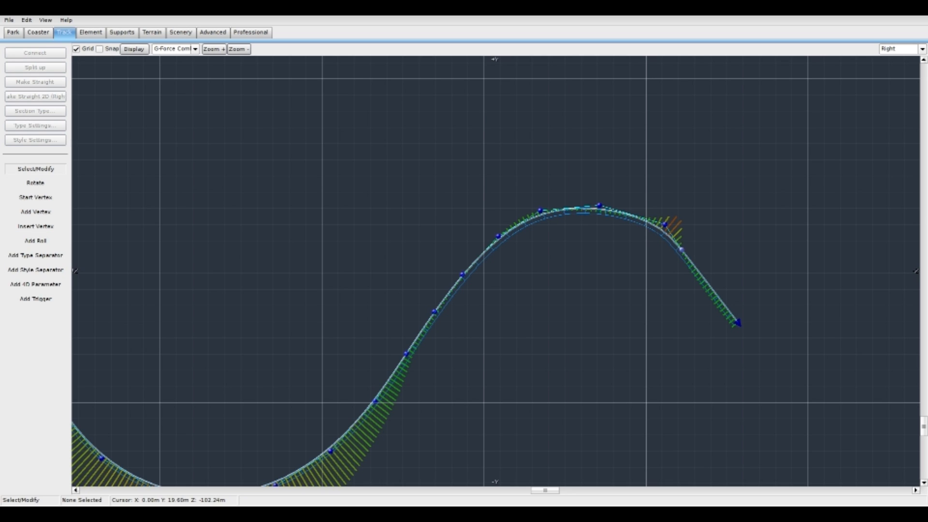
Pull the vertex past the hill's crest outward and depump the nine vertices from the climb over the crest to its far side.
drag(680, 250, 704, 272)
scroll(704, 272, down, 1)
drag(366, 168, 694, 375)
click(90, 32)
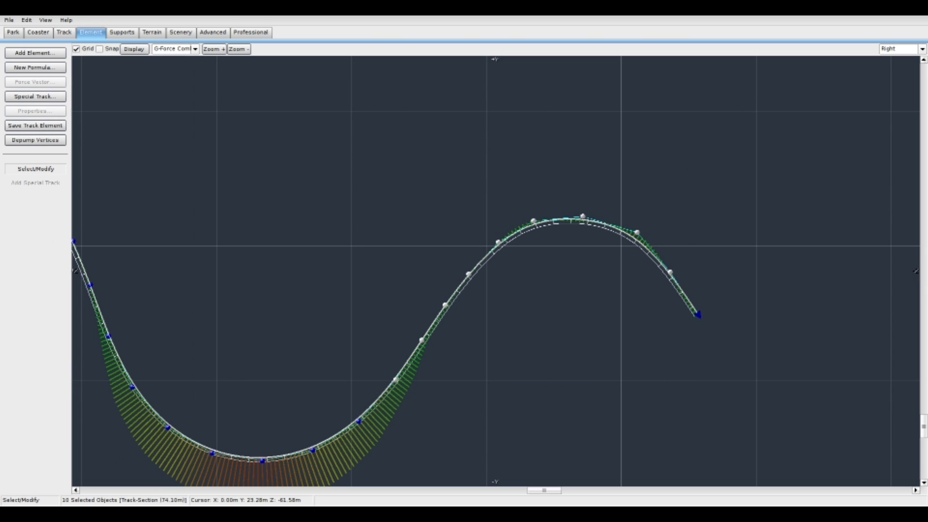
click(35, 140)
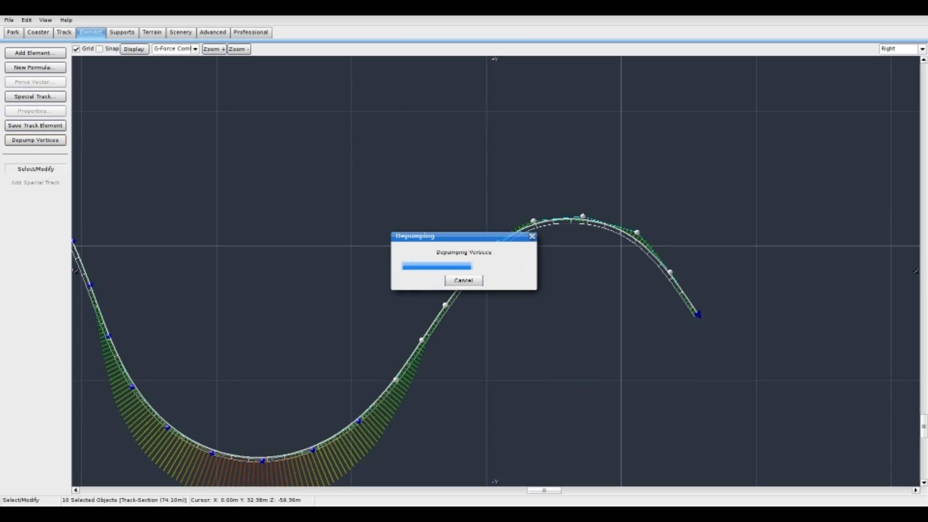
Examine the G-force comb along the depumped hill and the track leading up to it.
click(538, 131)
scroll(563, 145, down, 5)
right_drag(546, 204, 596, 131)
right_drag(531, 223, 351, 187)
scroll(351, 187, up, 4)
right_drag(397, 138, 414, 210)
scroll(414, 210, up, 2)
right_drag(399, 143, 395, 176)
Extend the track from its end with six vertices that drop off the hill and level out near the ground.
click(63, 32)
click(36, 212)
right_drag(415, 208, 561, 246)
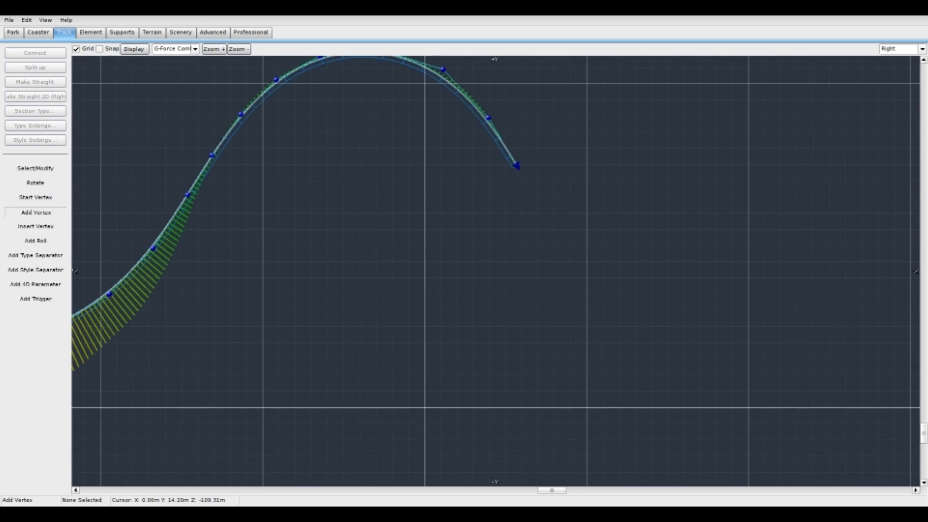
right_drag(576, 177, 554, 170)
right_drag(508, 194, 498, 197)
click(512, 219)
click(543, 271)
click(594, 313)
click(638, 333)
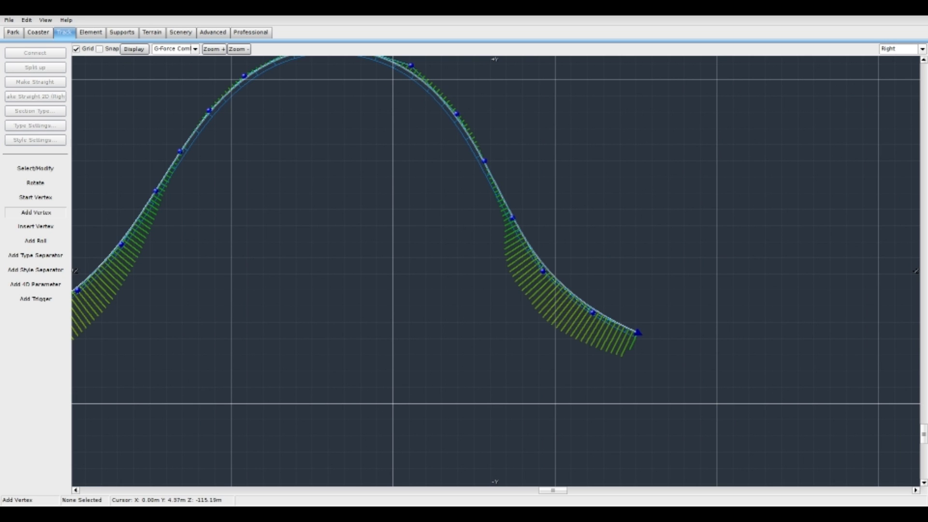
click(695, 343)
click(755, 344)
Depump the six vertices along the new drop, from below the crest to the start of the level-out.
click(35, 169)
drag(352, 116, 672, 373)
click(91, 32)
click(35, 139)
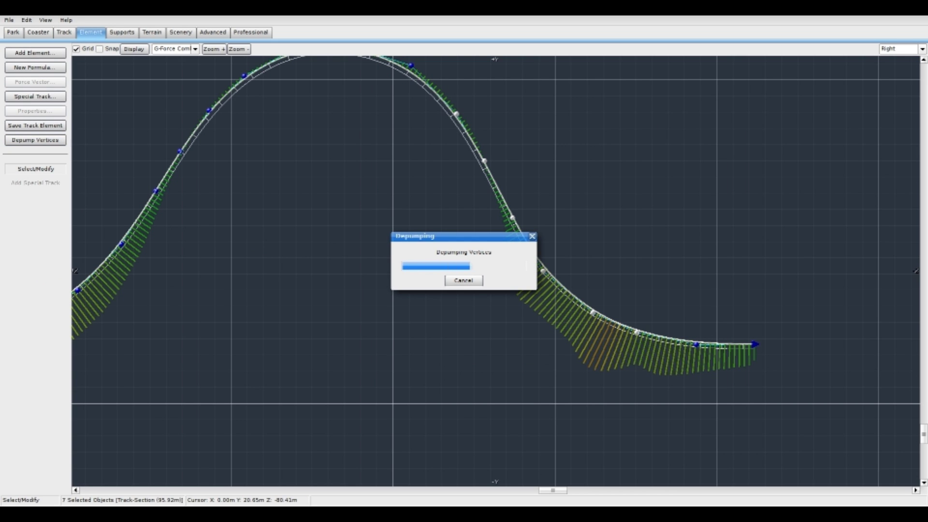
click(417, 148)
scroll(408, 152, down, 2)
middle_drag(407, 153, 293, 198)
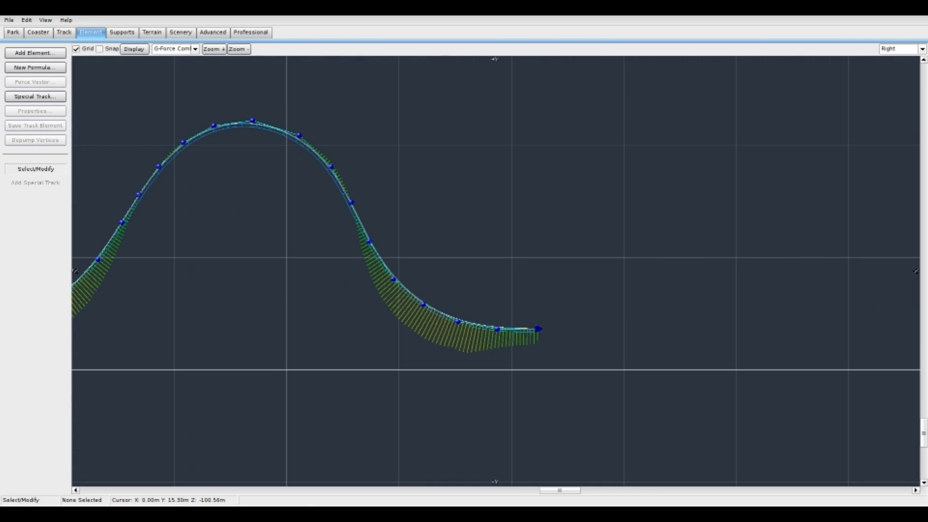
Add six vertices climbing out of the valley and curving over the crest of another hill.
click(64, 32)
click(35, 212)
scroll(569, 330, up, 1)
click(607, 314)
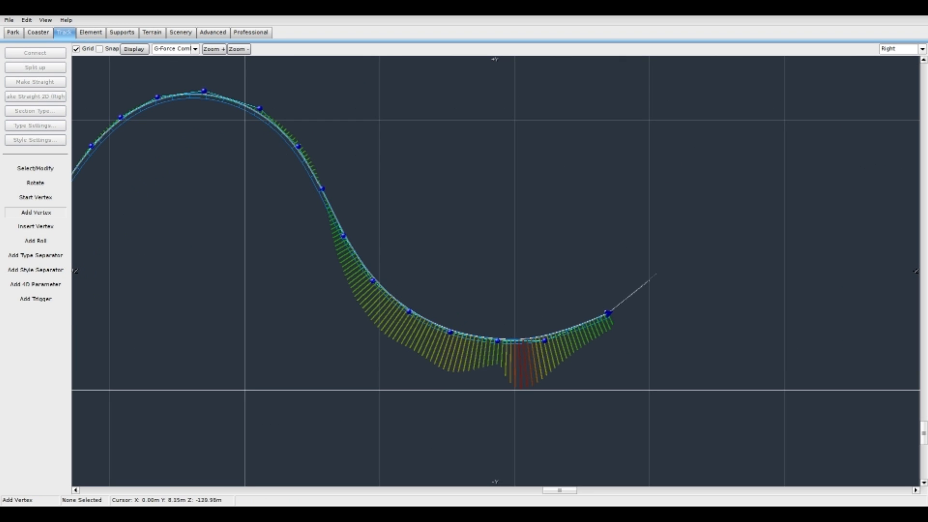
click(663, 252)
click(697, 184)
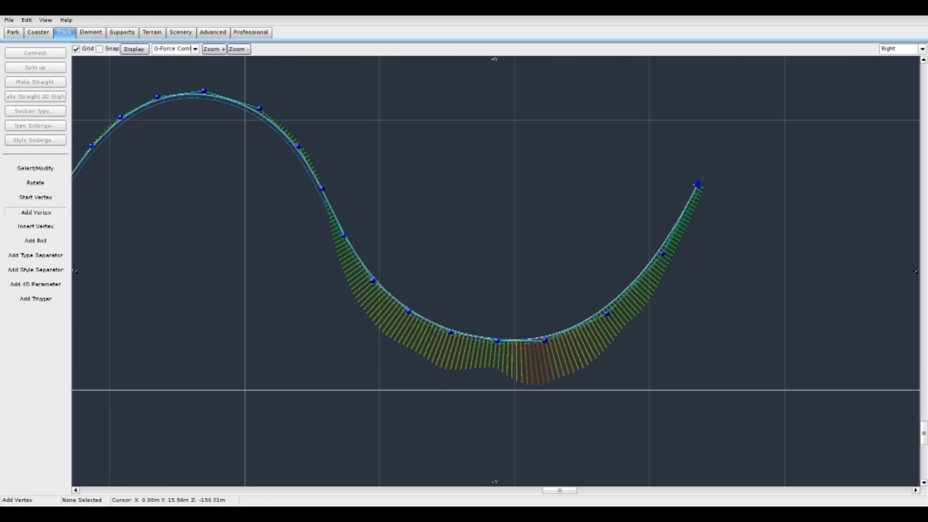
click(756, 143)
click(816, 143)
click(873, 180)
Add four vertices running down the far side of the new hill and levelling out near the ground.
right_drag(873, 180, 693, 143)
click(733, 219)
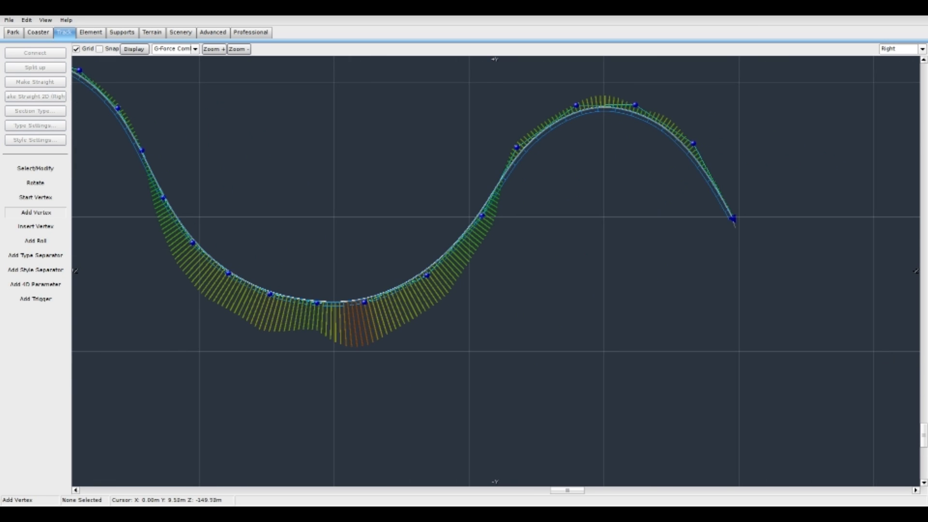
click(787, 283)
click(853, 313)
click(906, 315)
scroll(601, 245, down, 2)
Widen the new hill's crest by shifting its far crest vertex and all following vertices slightly forward along the track.
click(36, 169)
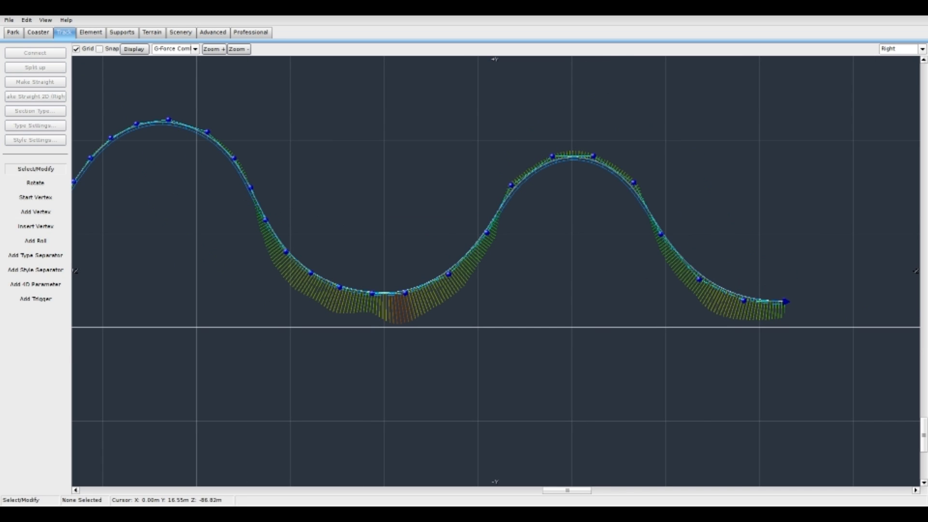
drag(563, 140, 791, 327)
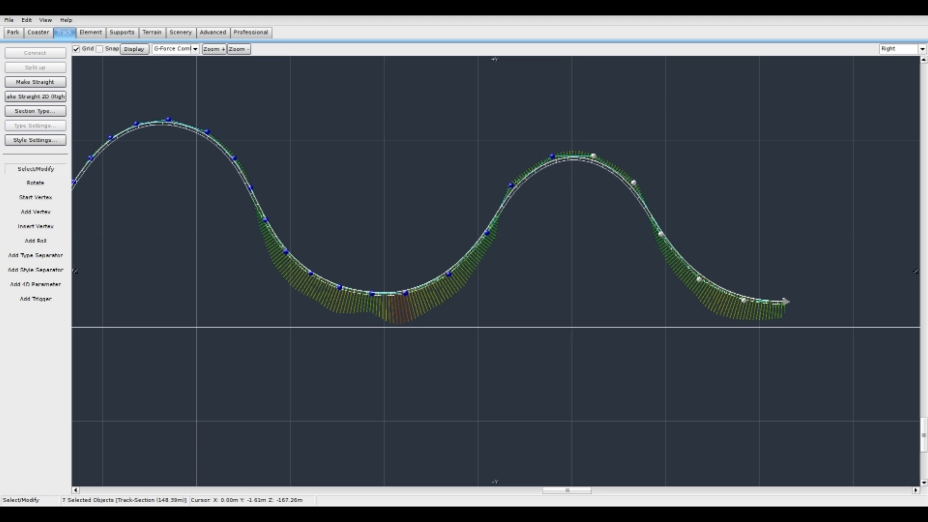
drag(784, 301, 797, 301)
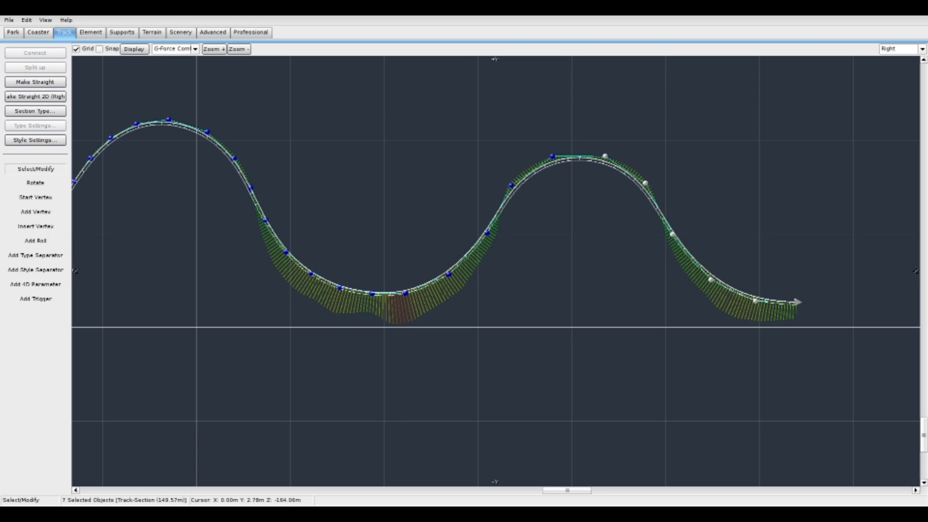
Depump the eleven vertices from the valley bottom over the new hill, and the eight vertices around the valley.
shift+drag(343, 128, 652, 316)
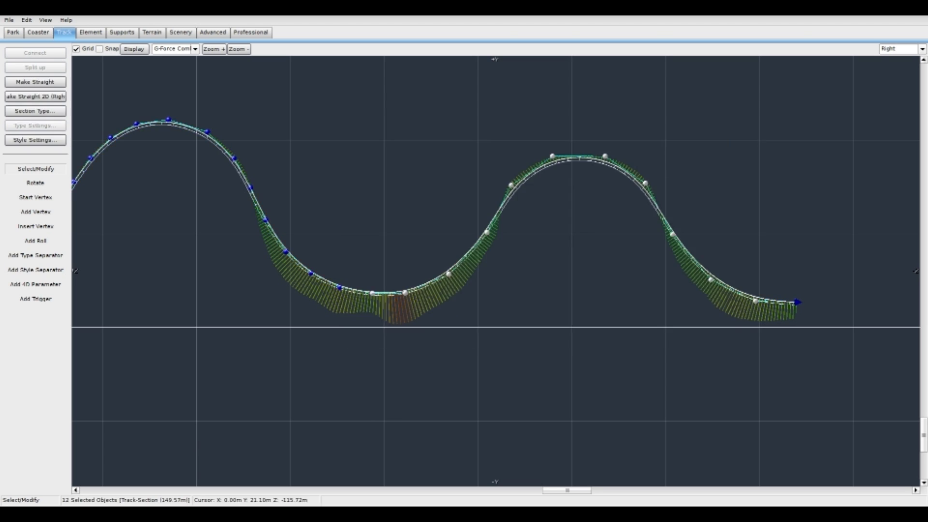
click(90, 32)
click(35, 140)
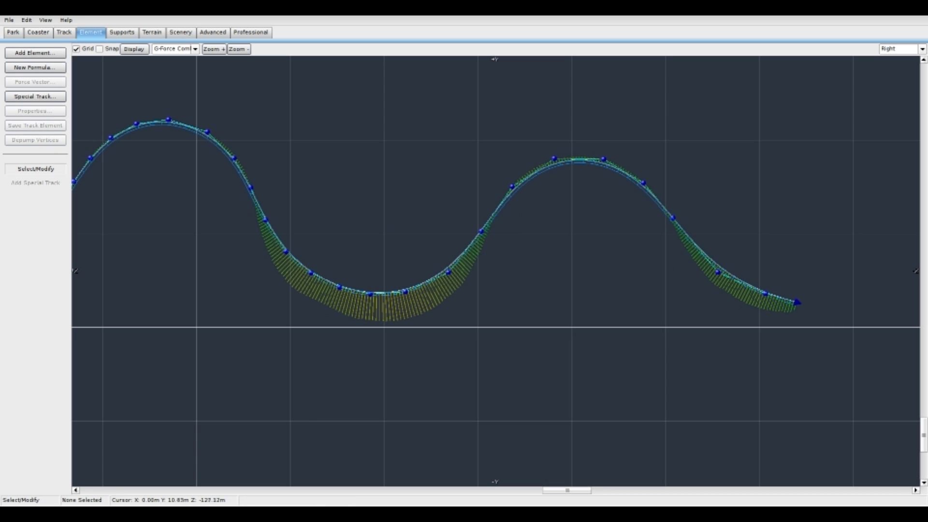
drag(192, 195, 583, 377)
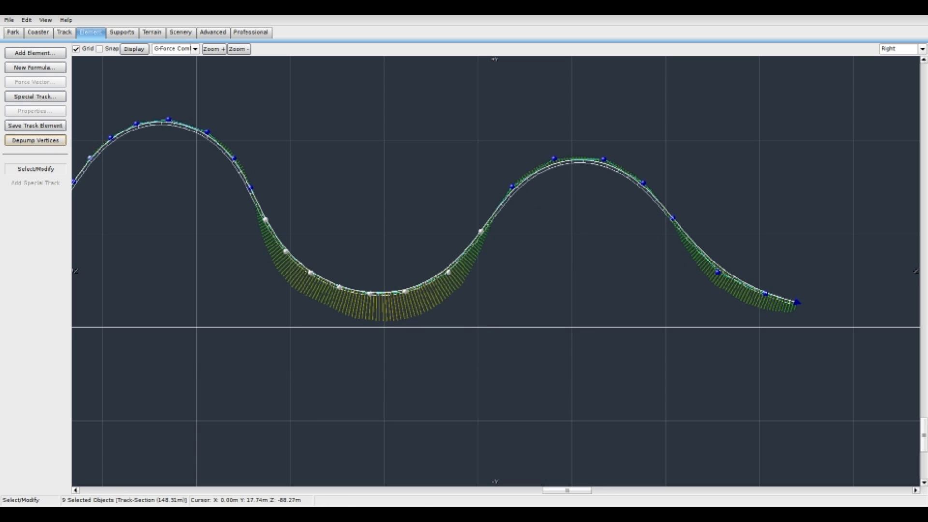
click(36, 139)
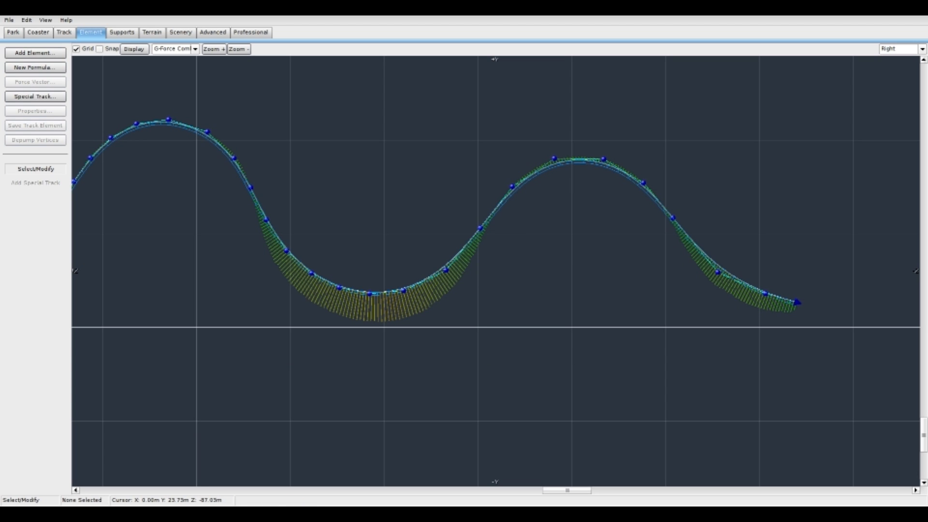
Insert seven extra vertices along the upper climb, over the new hill's crest and down its far side.
click(64, 32)
click(36, 227)
click(517, 212)
click(538, 178)
click(583, 167)
click(617, 180)
click(648, 204)
click(692, 253)
click(738, 293)
Depump the eighteen vertices from the valley bottom over the new hill to just before the track's end.
click(36, 168)
drag(347, 116, 768, 314)
click(91, 32)
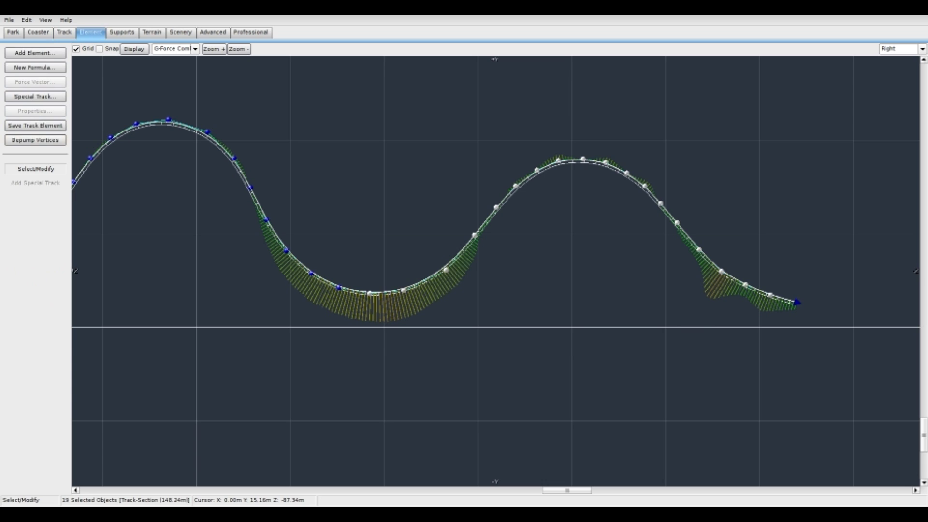
click(35, 139)
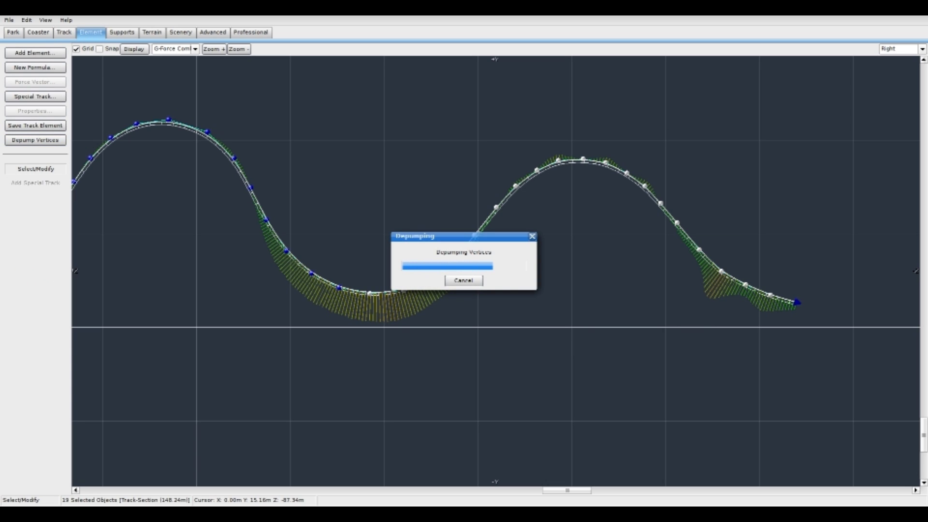
click(315, 115)
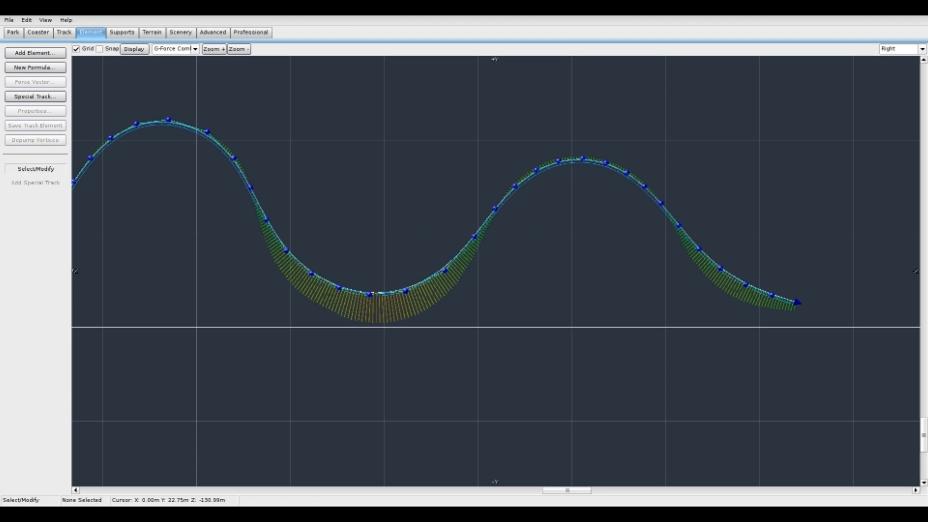
Level out the end of the track by moving its last two vertices outward to almost the same height.
scroll(315, 117, down, 3)
right_drag(315, 116, 492, 102)
right_drag(568, 167, 622, 169)
right_drag(732, 181, 376, 169)
scroll(540, 256, up, 6)
right_drag(540, 249, 478, 260)
scroll(493, 278, down, 2)
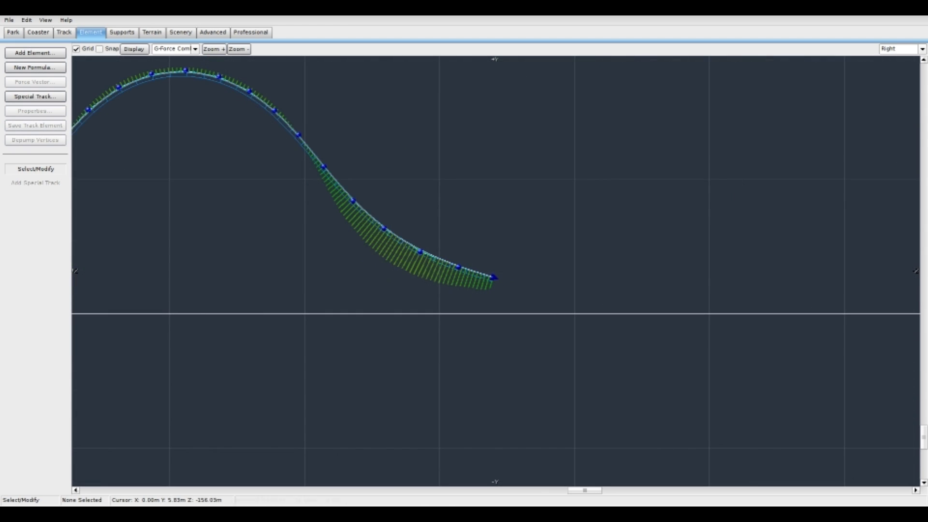
drag(458, 266, 507, 266)
click(463, 265)
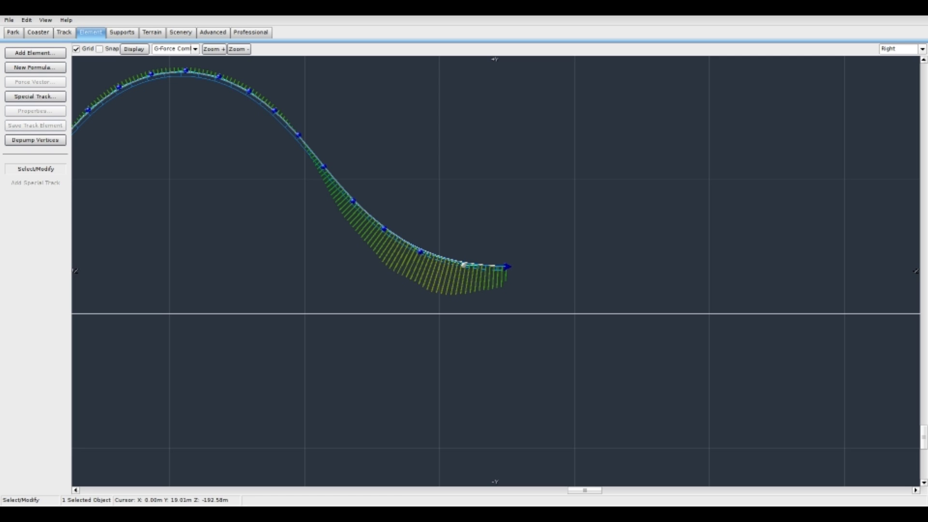
Switch to the top view and select the last vertex of the track.
click(922, 49)
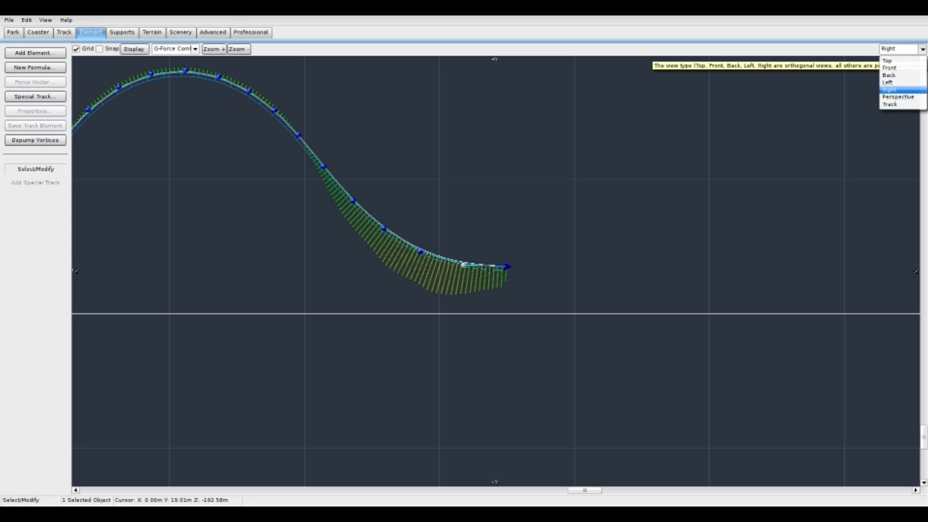
click(887, 60)
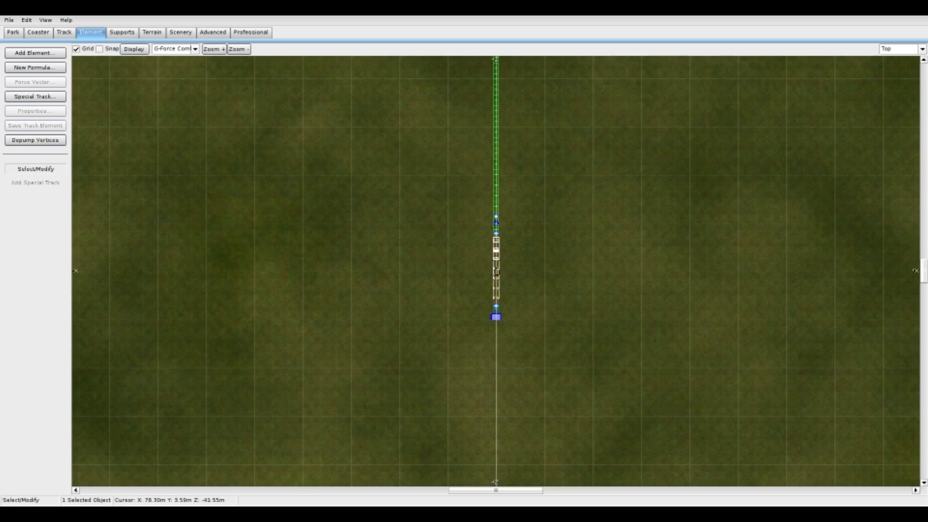
scroll(512, 253, up, 5)
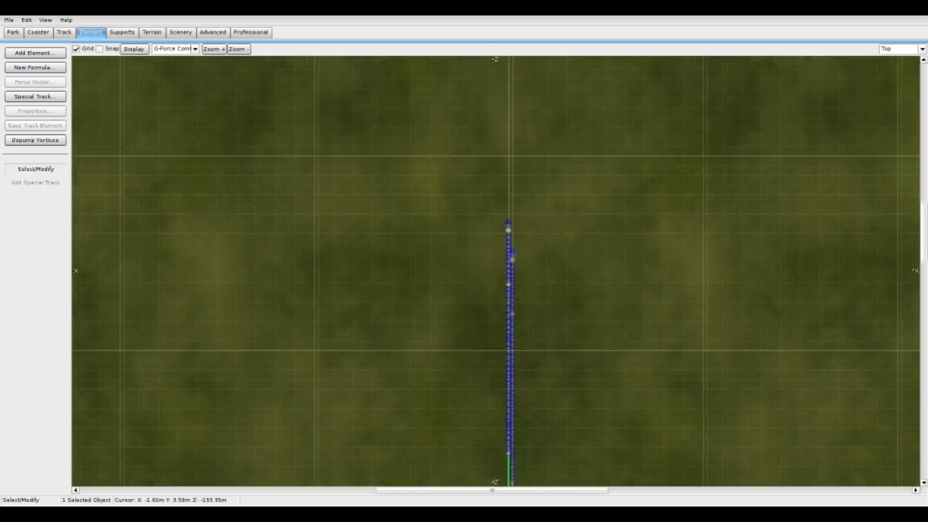
right_drag(505, 285, 510, 347)
scroll(510, 343, up, 5)
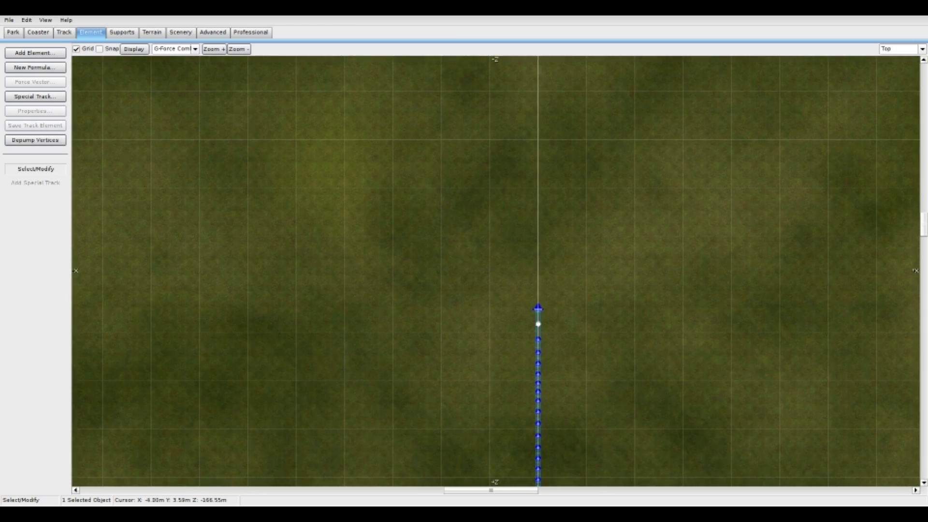
click(538, 307)
Add seven vertices from the track's end that curve left into a U-turn.
click(64, 32)
click(36, 212)
scroll(539, 264, up, 1)
click(553, 259)
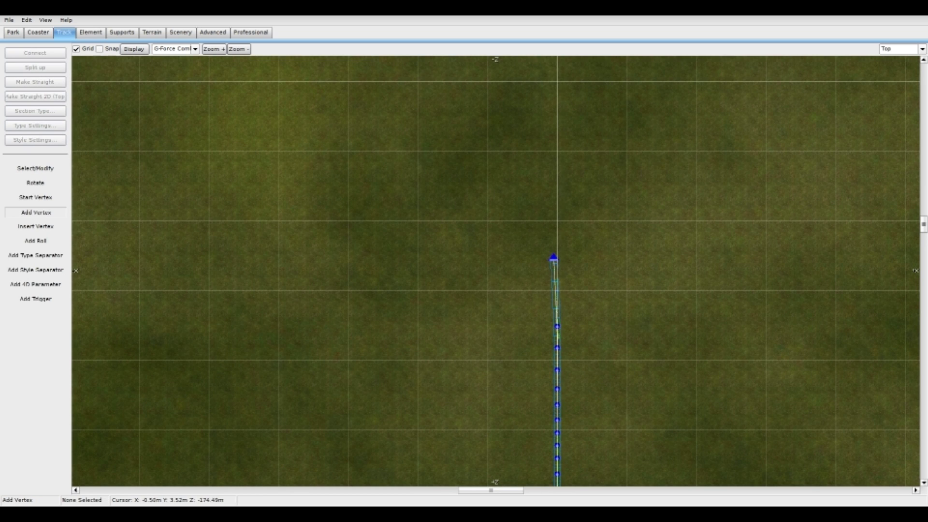
click(530, 197)
click(464, 168)
click(378, 176)
click(320, 230)
click(300, 301)
click(319, 364)
click(35, 169)
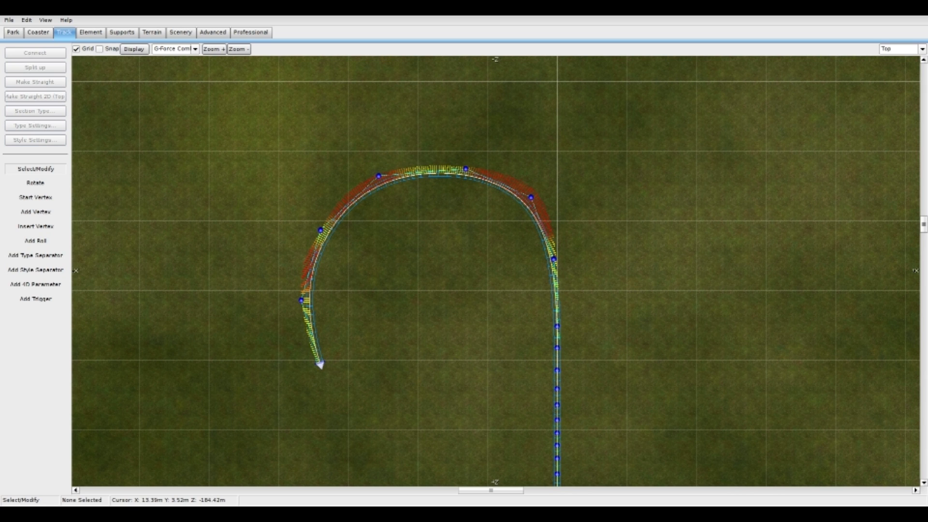
Switch to the front view and raise the two middle vertices of the U-turn to form an arch.
click(899, 48)
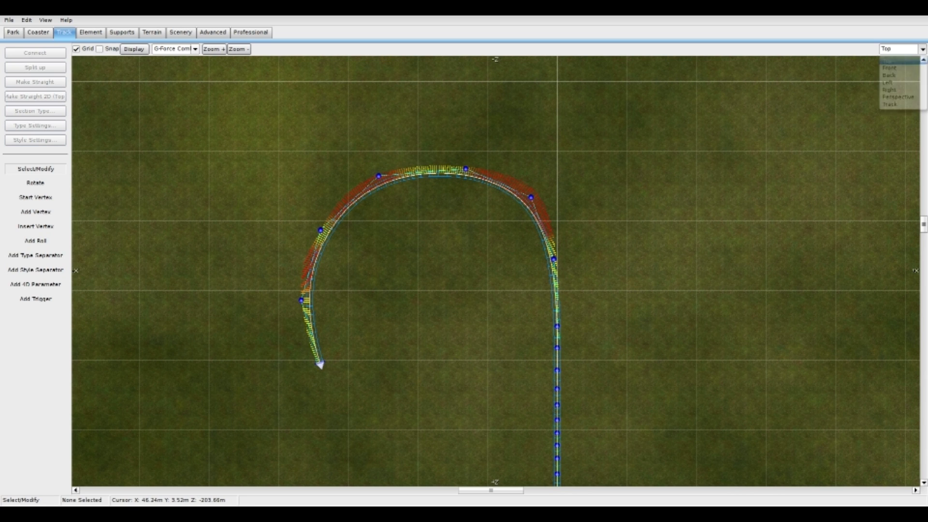
click(894, 68)
right_drag(359, 265, 530, 375)
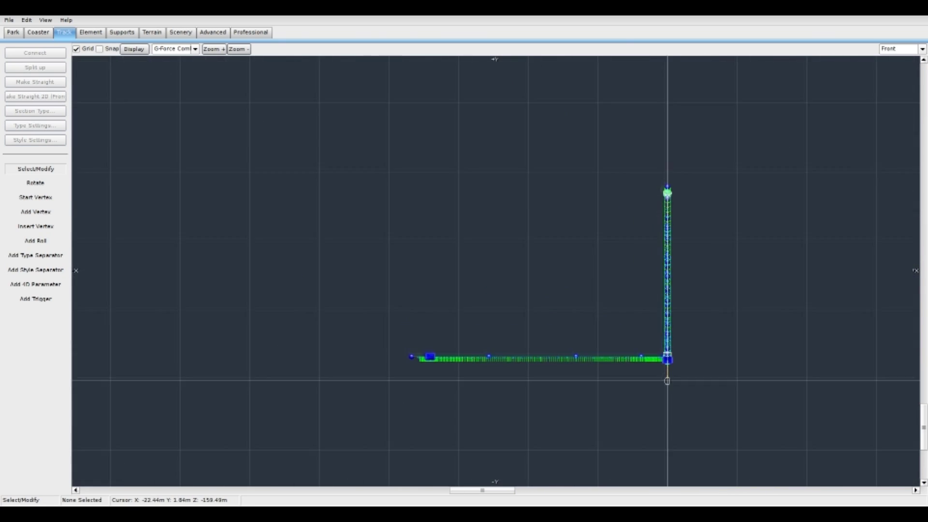
scroll(495, 270, up, 1)
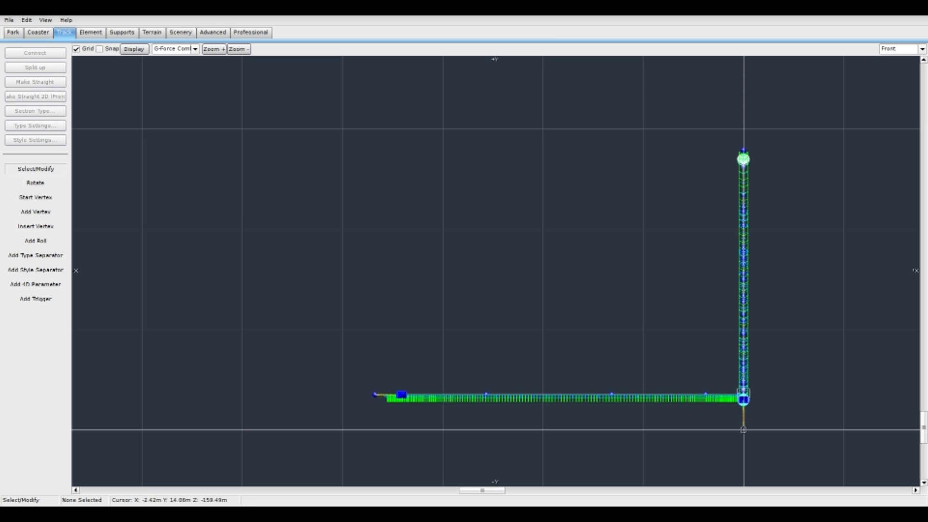
drag(470, 366, 615, 427)
drag(608, 390, 609, 329)
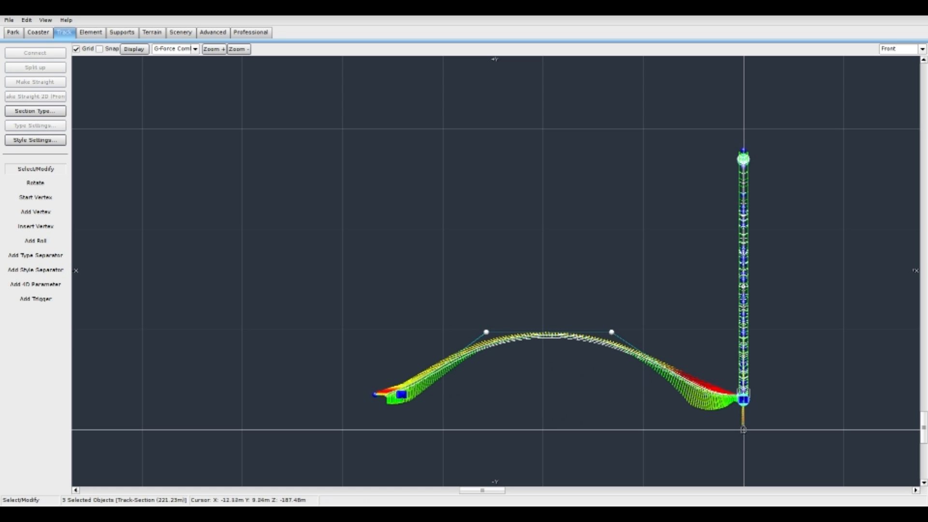
Add the vertex near the turn's entry to the selected pair and raise all three slightly.
shift+drag(684, 362, 714, 404)
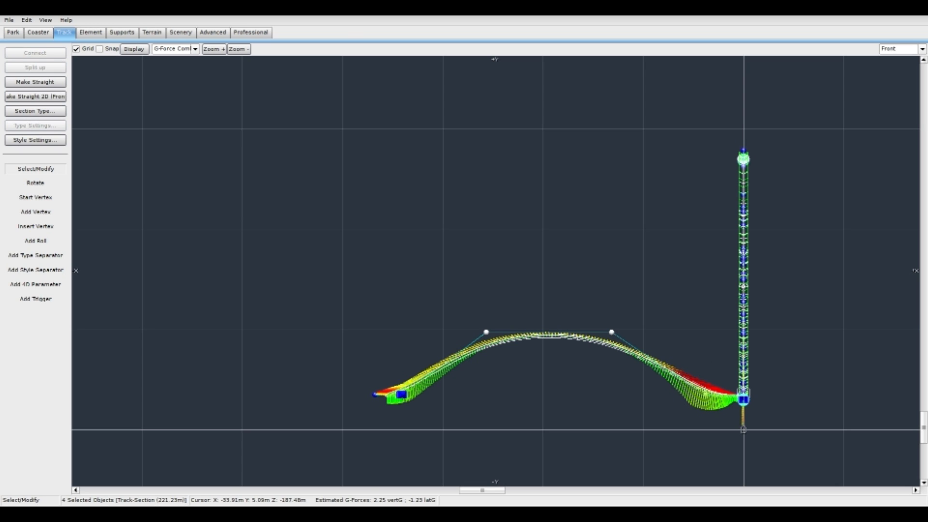
key(Up)
key(Up)
key(Up)
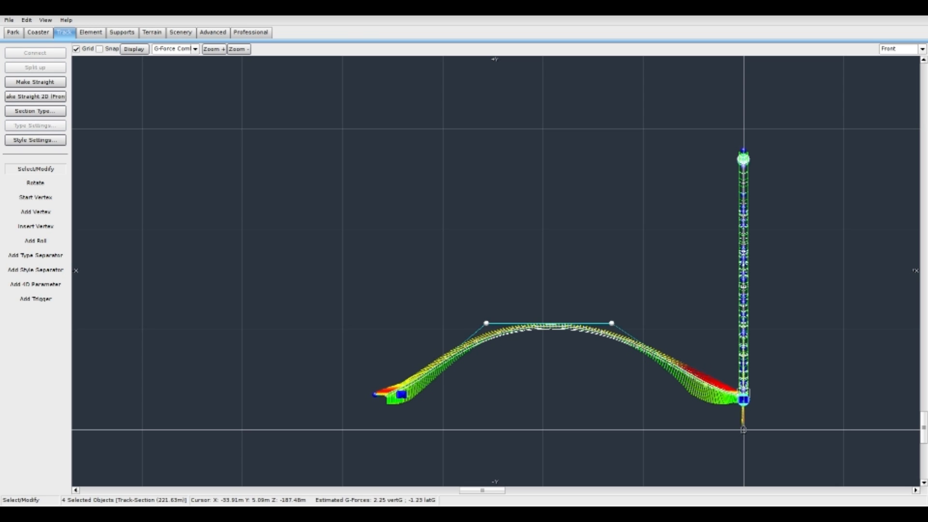
key(Down)
key(Down)
Change the track overlay from the G-force comb to Spline.
click(195, 49)
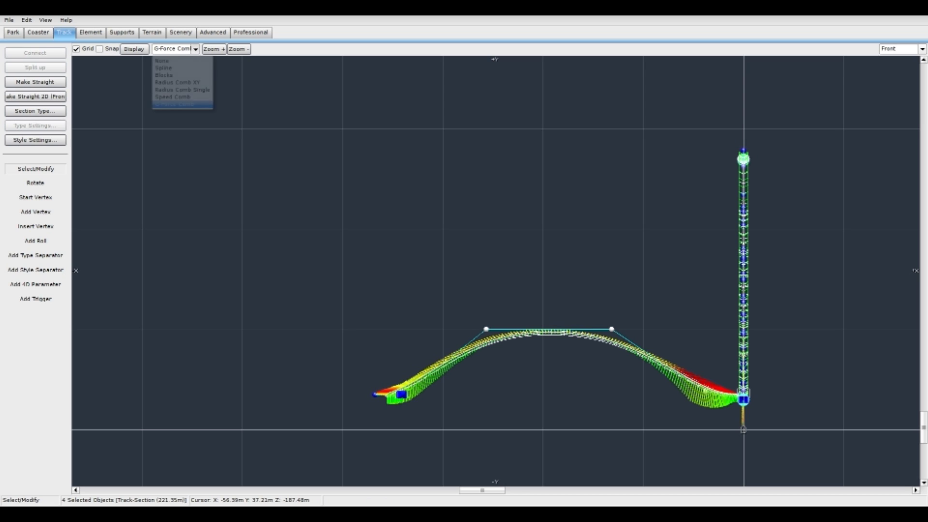
click(164, 70)
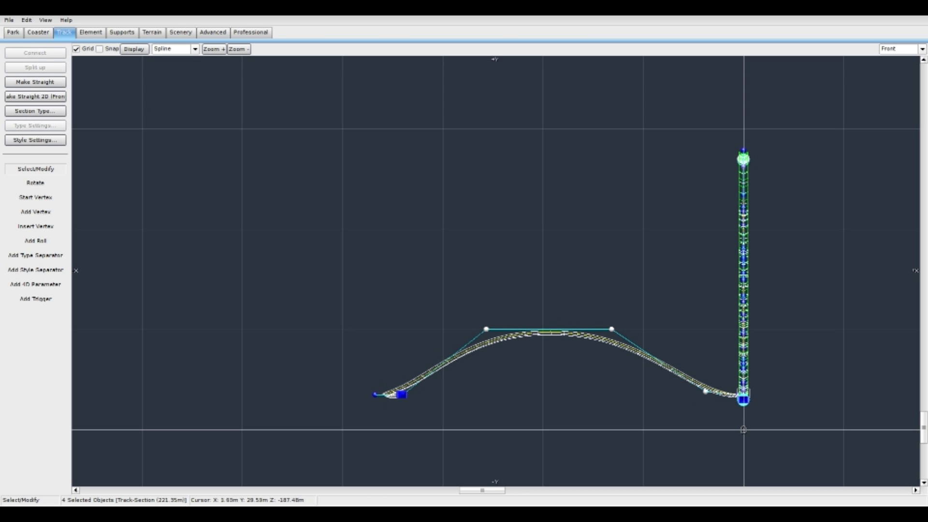
Check the turnaround in perspective, and in the front view raise its four upper vertices, including the exit one, into a taller arch.
click(922, 48)
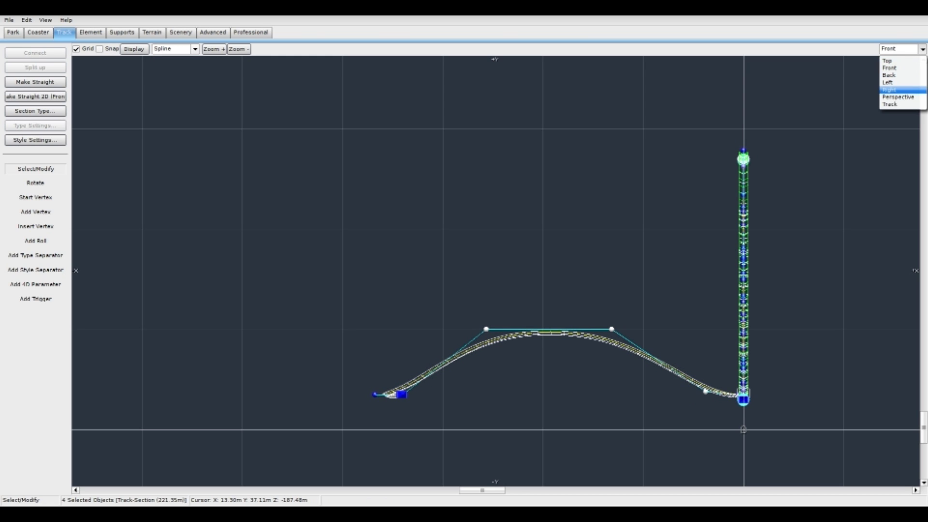
click(898, 96)
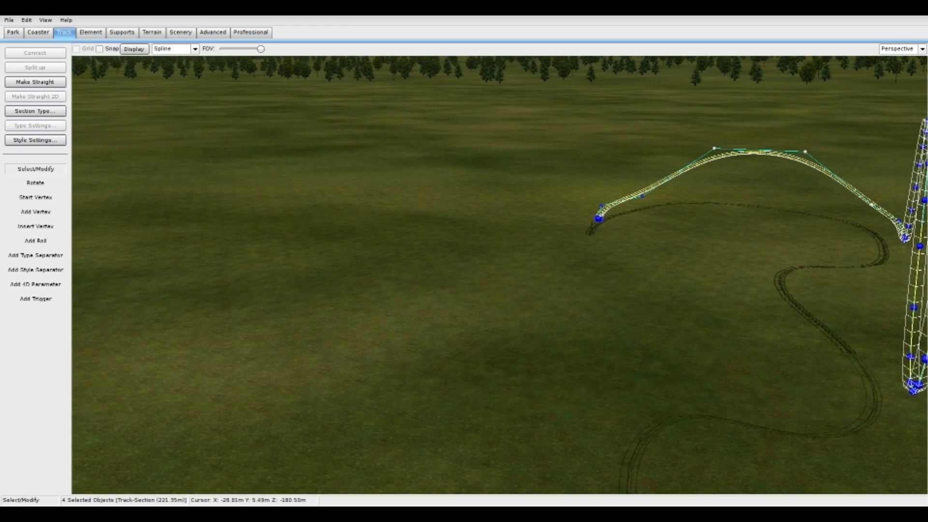
click(922, 48)
click(897, 68)
key(Up)
key(Up)
key(Up)
key(Up)
key(Up)
key(Up)
key(Up)
key(Up)
key(Up)
key(Up)
key(Up)
key(Up)
key(Up)
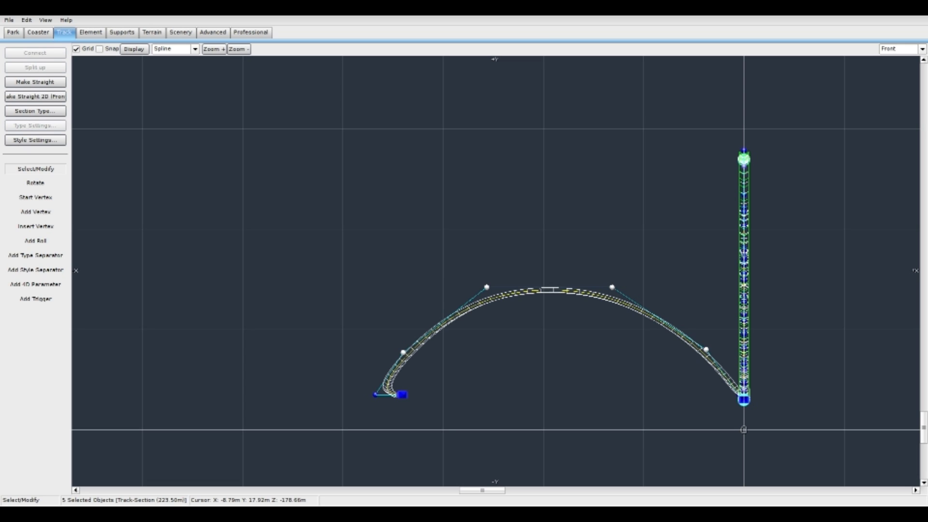
key(Up)
key(Up)
key(Up)
key(Up)
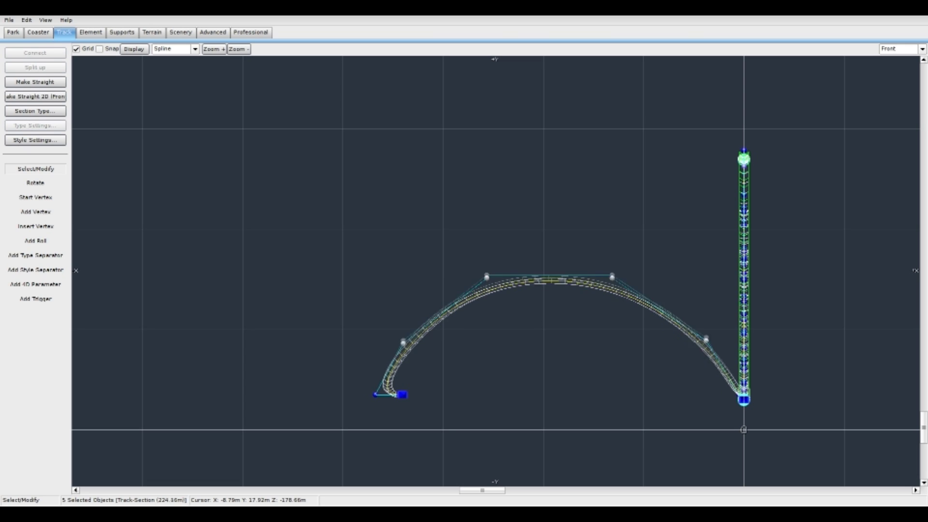
click(565, 175)
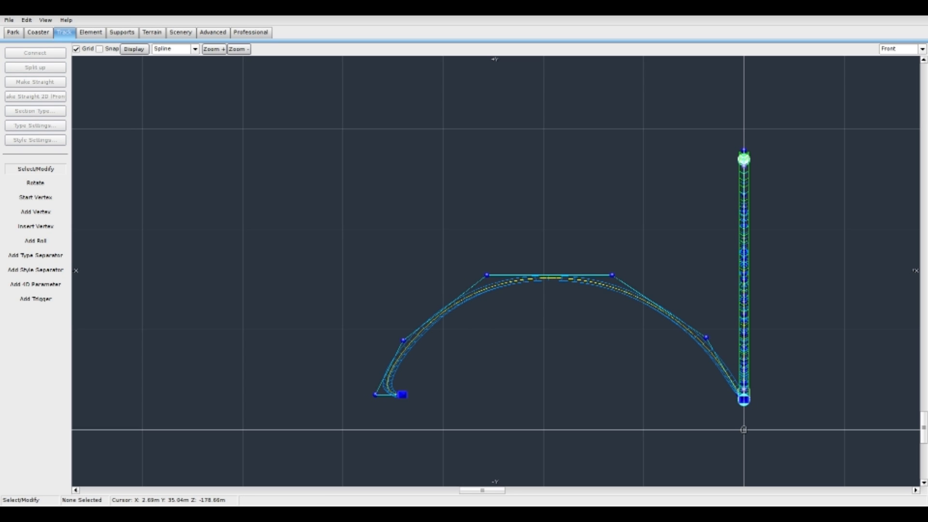
Switch to the perspective view and insert six vertices between the existing ones around the turnaround.
right_drag(751, 92, 727, 87)
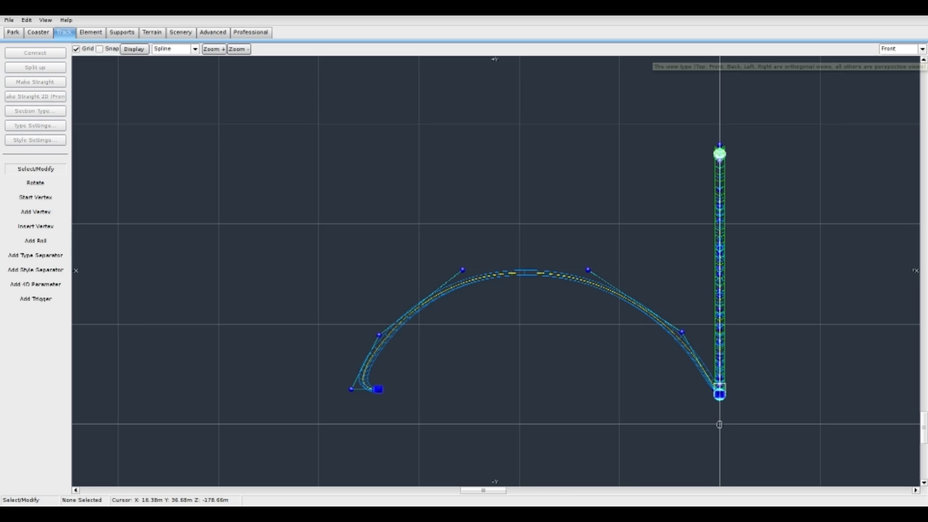
click(921, 49)
click(898, 97)
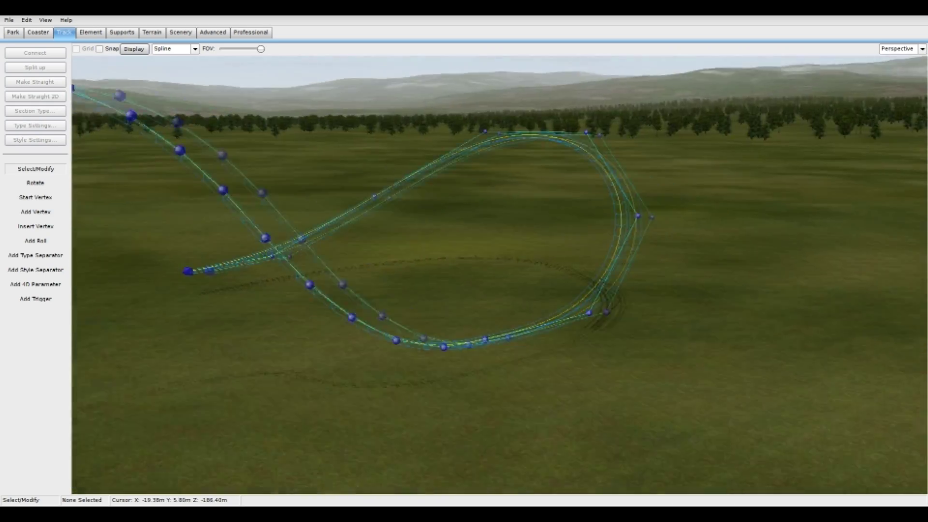
click(35, 226)
click(576, 365)
click(708, 258)
click(698, 135)
click(592, 97)
click(462, 150)
click(331, 224)
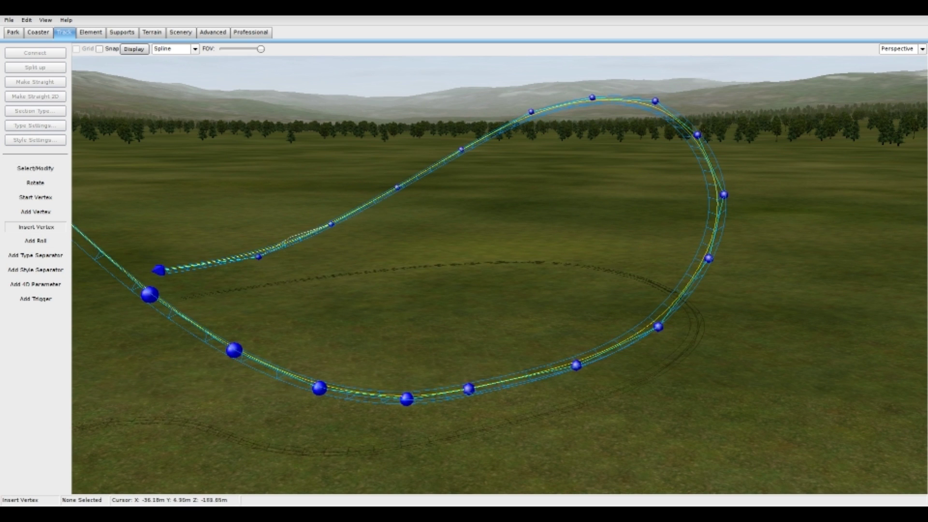
Select all the turnaround's vertices together and debump them.
click(35, 169)
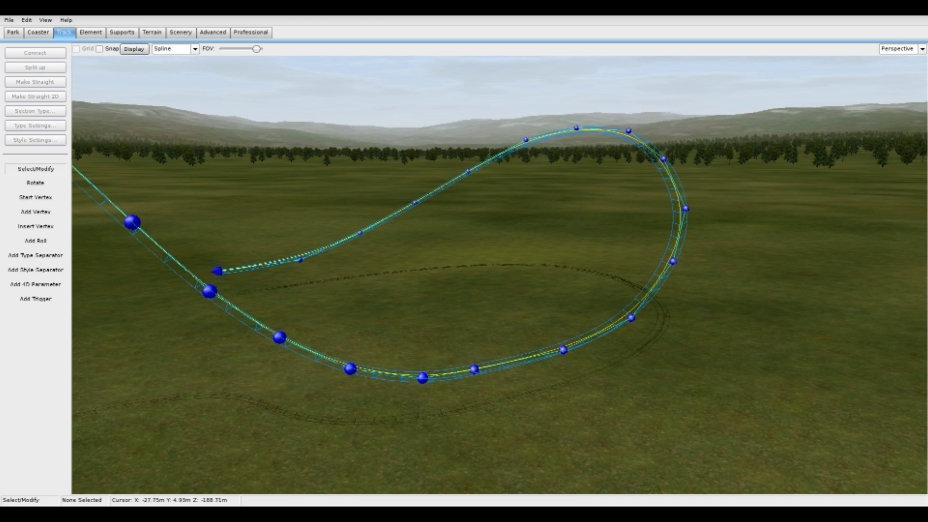
scroll(503, 338, up, 2)
drag(221, 81, 868, 493)
click(91, 32)
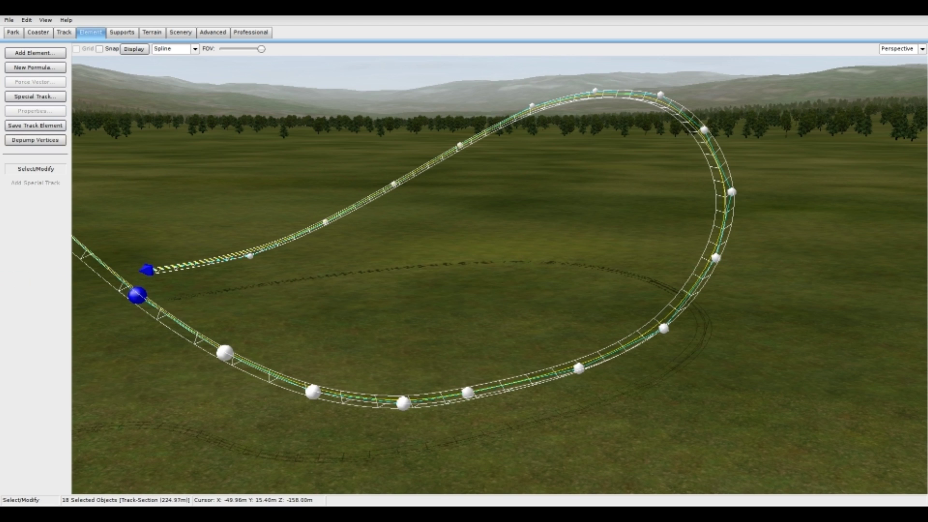
click(36, 140)
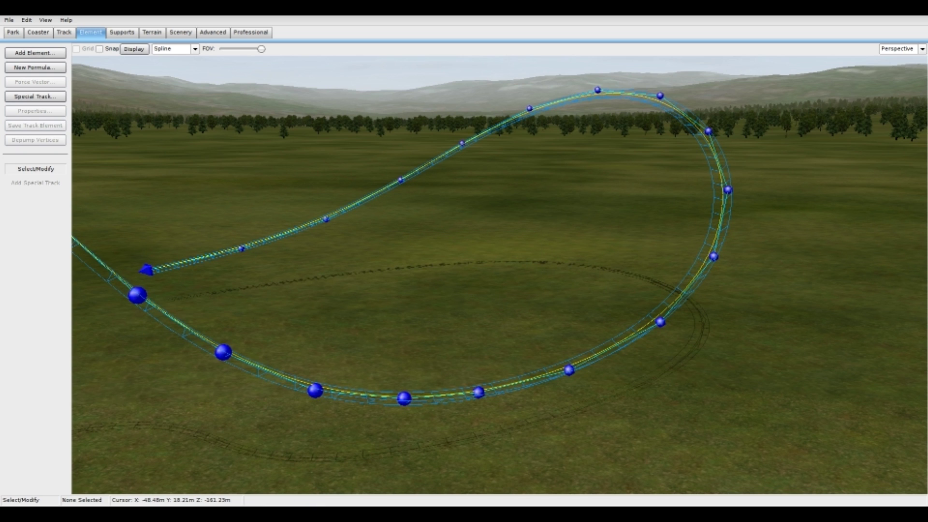
Add a roll point just below the top of the first drop and open its roll settings.
click(64, 33)
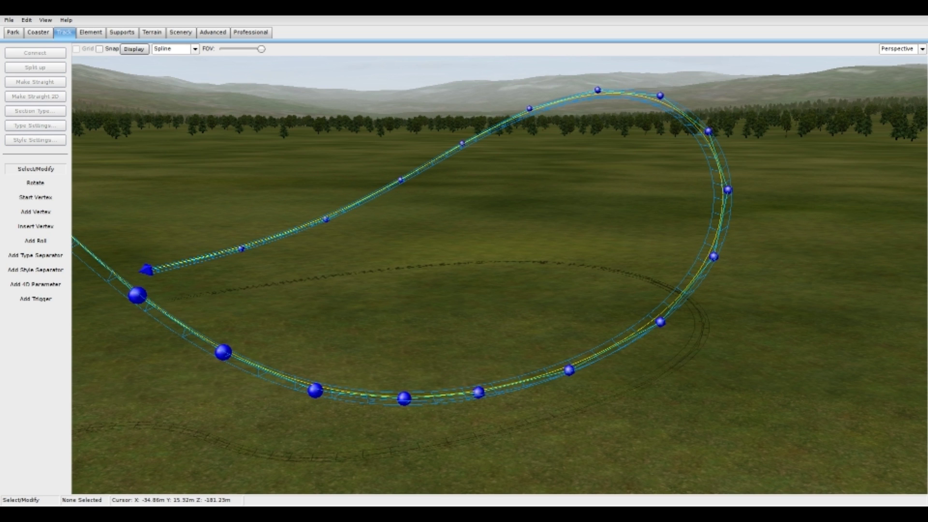
click(36, 240)
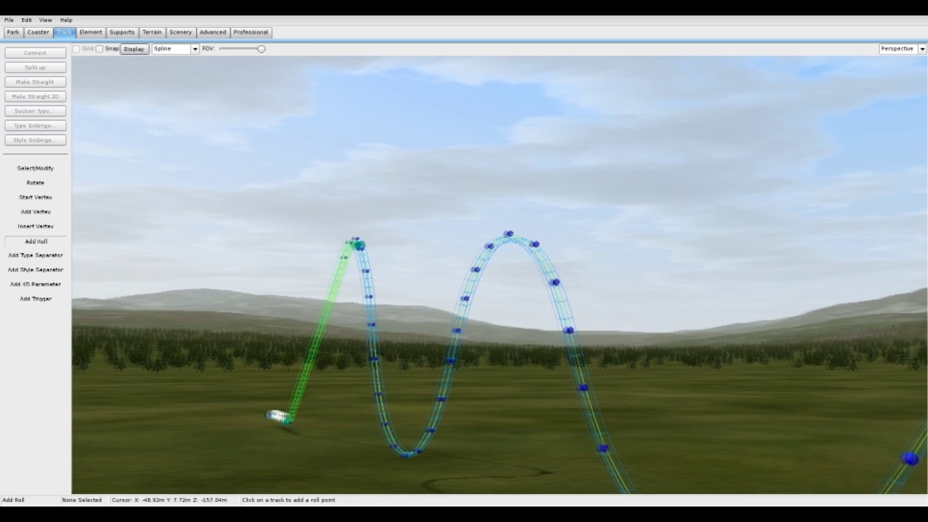
key(w)
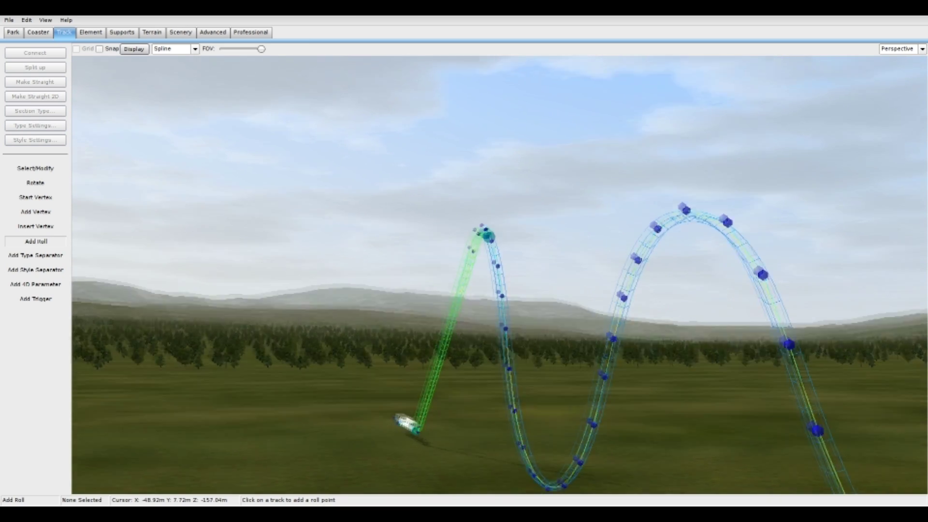
key(w)
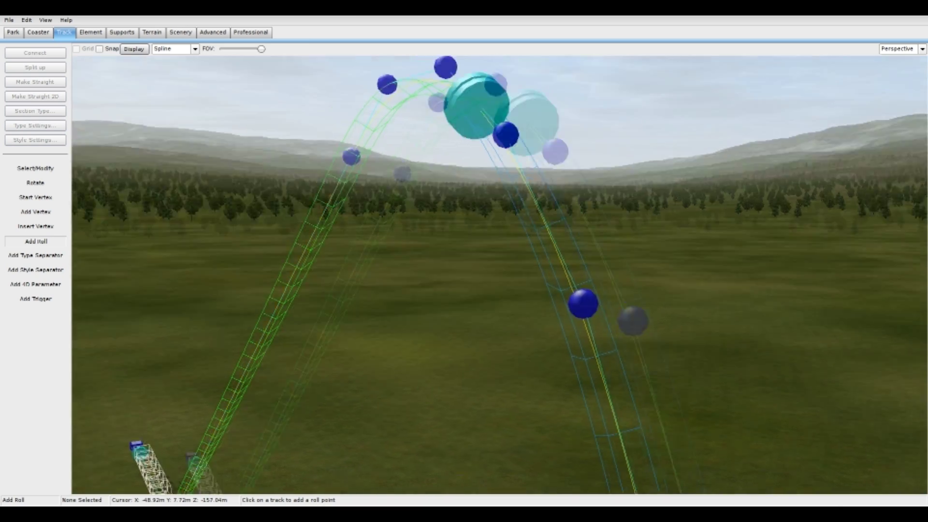
right_drag(500, 275, 521, 283)
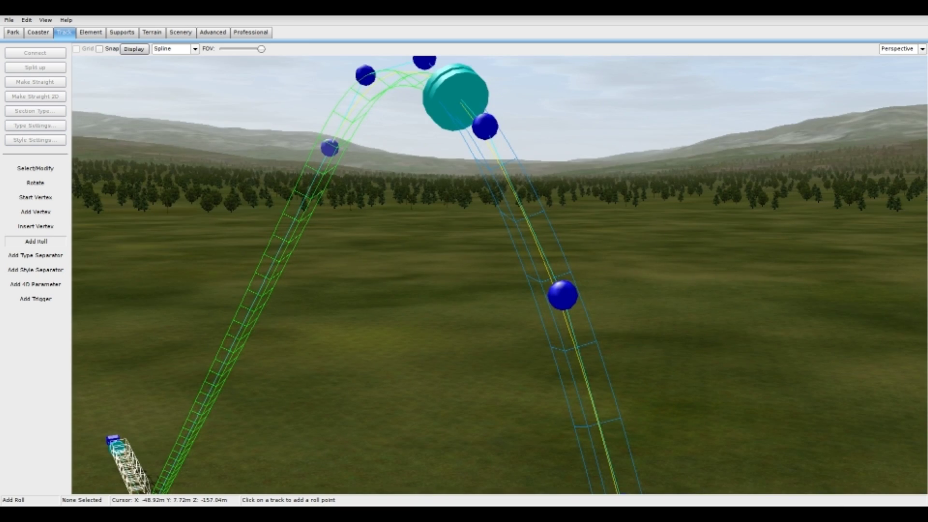
click(495, 156)
click(35, 169)
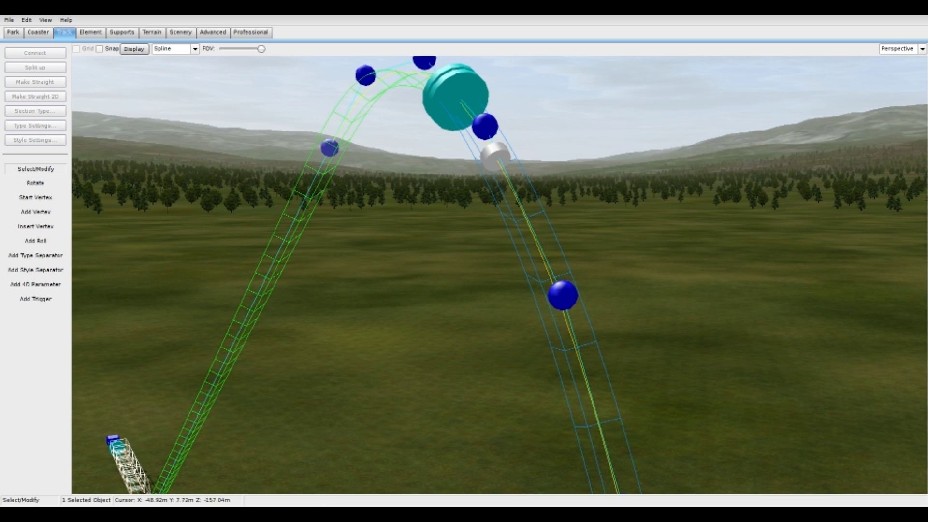
double_click(496, 156)
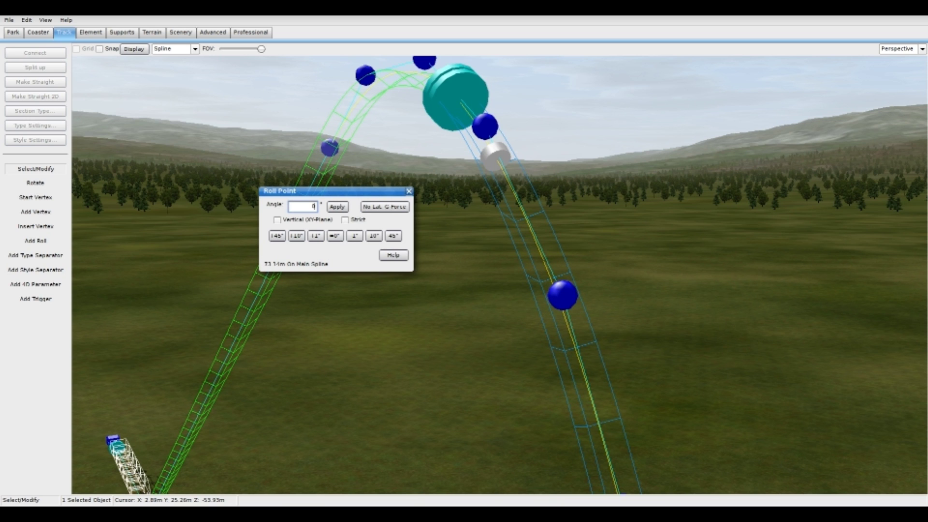
Add five more roll points along the hills and valleys leading up to the turnaround.
right_drag(483, 203, 363, 210)
click(35, 240)
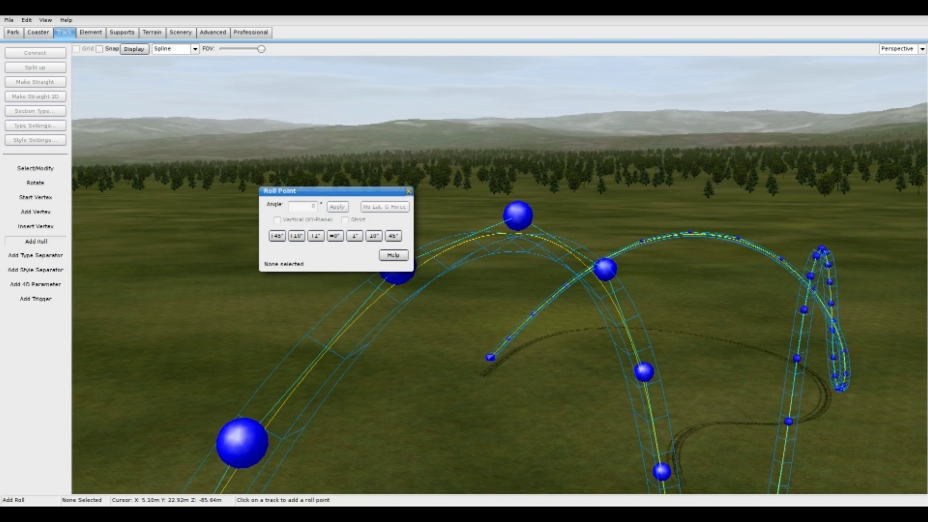
click(491, 234)
click(820, 251)
right_drag(820, 251, 832, 353)
click(687, 332)
right_drag(687, 332, 493, 360)
click(693, 321)
right_drag(693, 322, 821, 297)
key(w)
key(w)
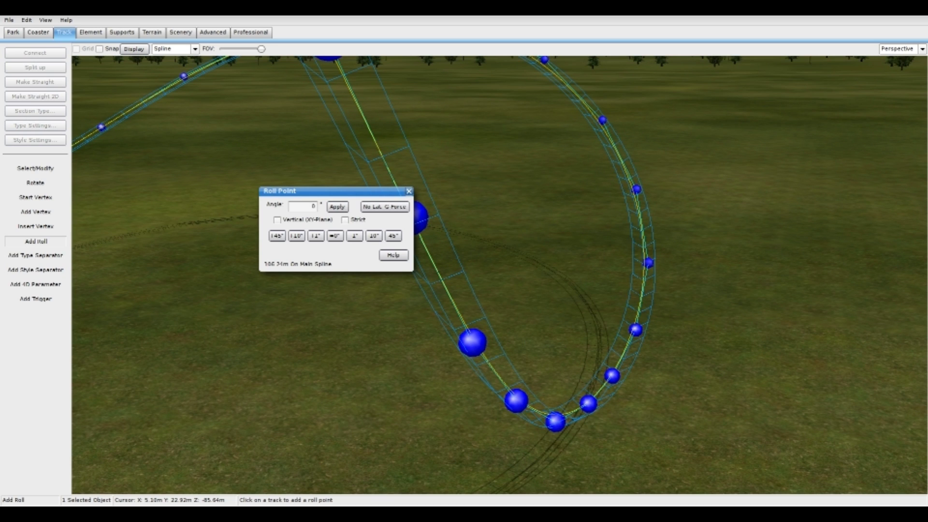
click(445, 287)
right_drag(445, 287, 507, 326)
Add roll points around the turnaround and bank them for no lateral G-force.
click(476, 259)
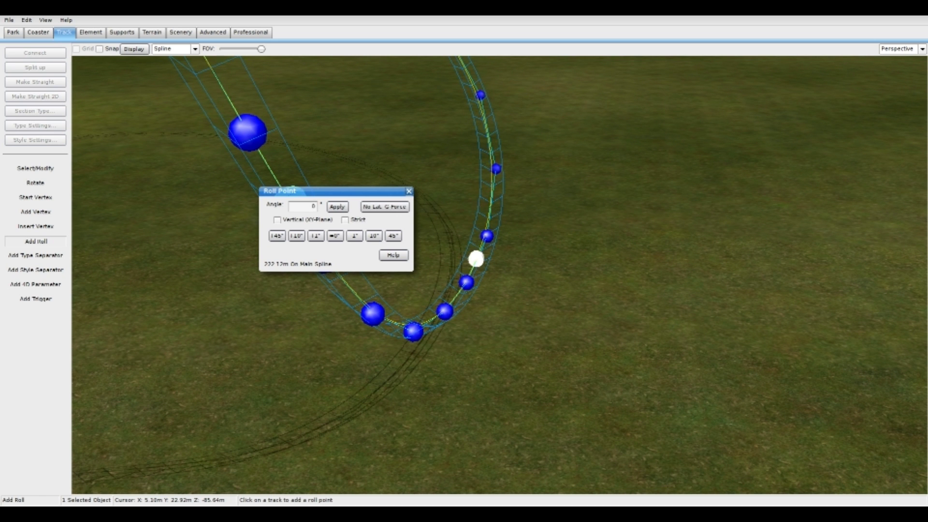
click(384, 206)
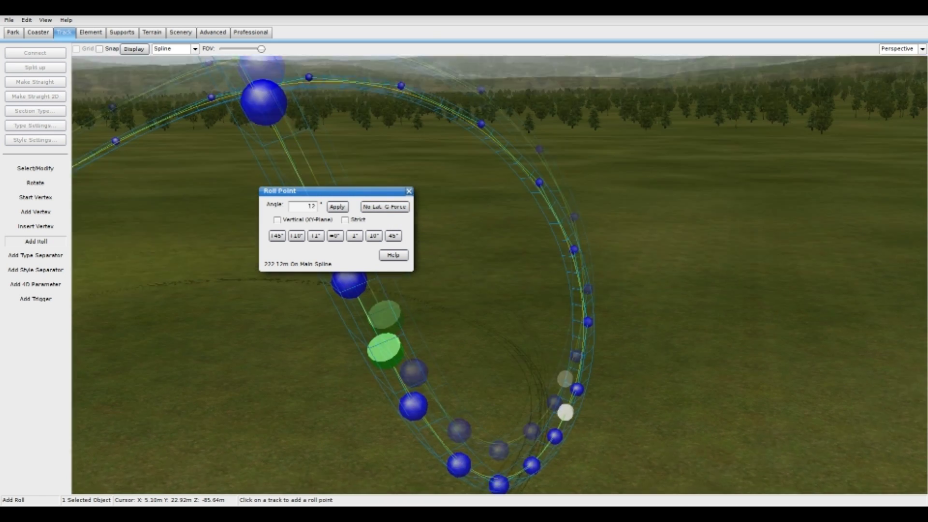
click(541, 203)
click(384, 206)
click(385, 207)
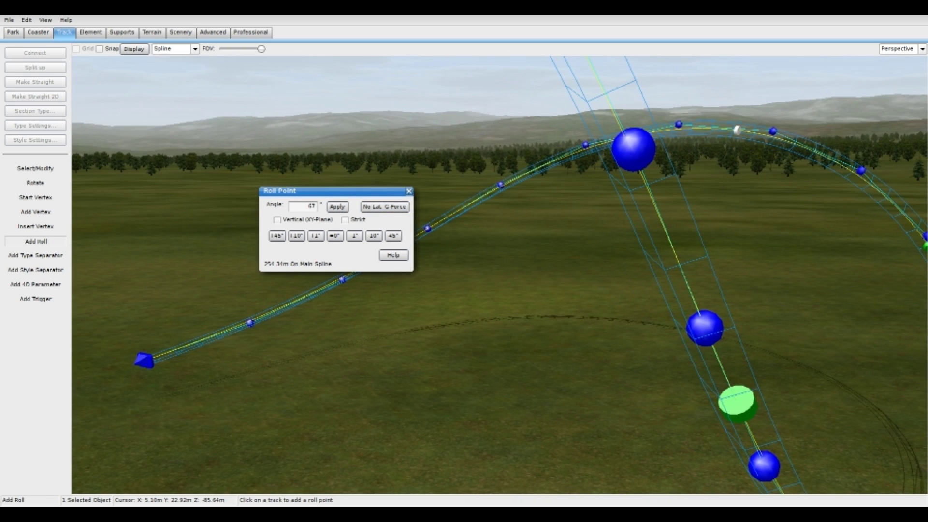
click(385, 206)
click(585, 145)
click(601, 257)
click(385, 207)
key(Escape)
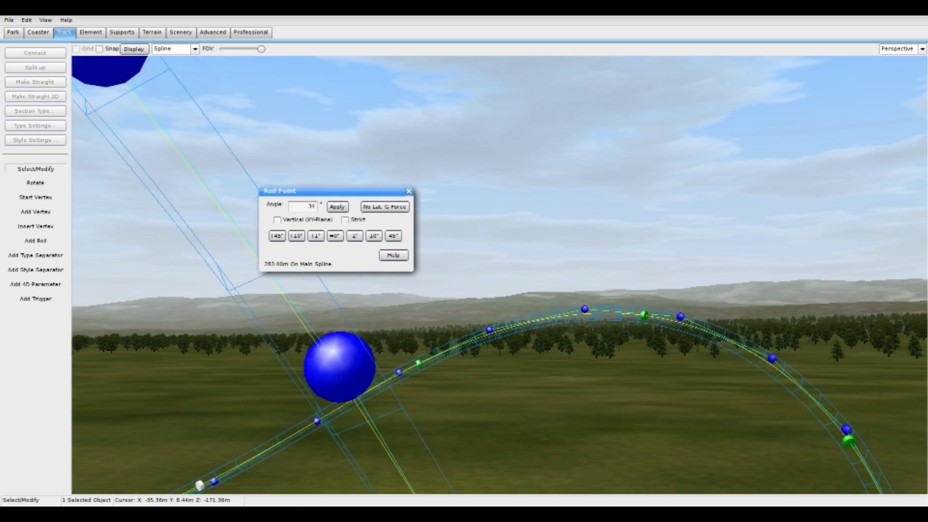
Try rotating the roll point at the turnaround's crest by 180° in 45° increments, and restore its banking.
scroll(500, 275, up, 3)
right_drag(499, 275, 493, 304)
click(715, 250)
click(394, 236)
click(393, 235)
click(394, 236)
click(393, 236)
scroll(708, 249, up, 2)
right_drag(709, 249, 676, 252)
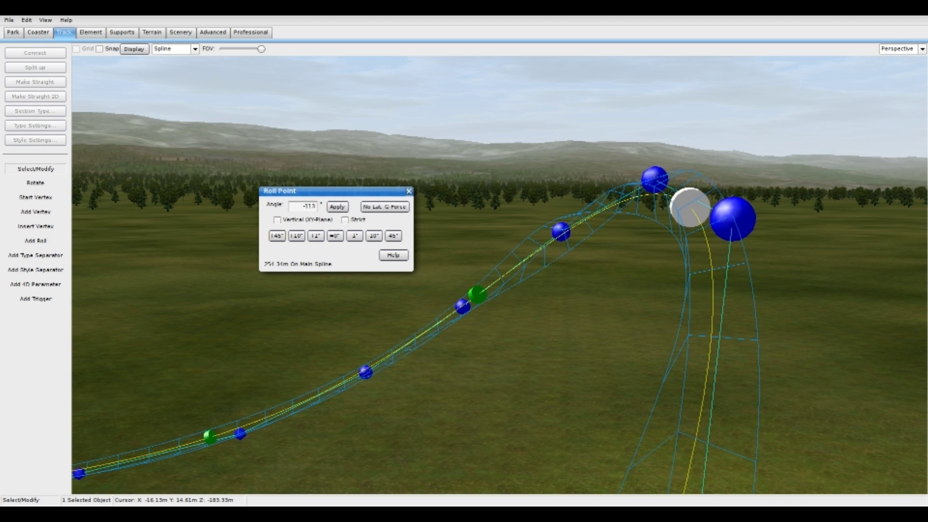
click(277, 236)
click(276, 236)
click(276, 235)
click(277, 236)
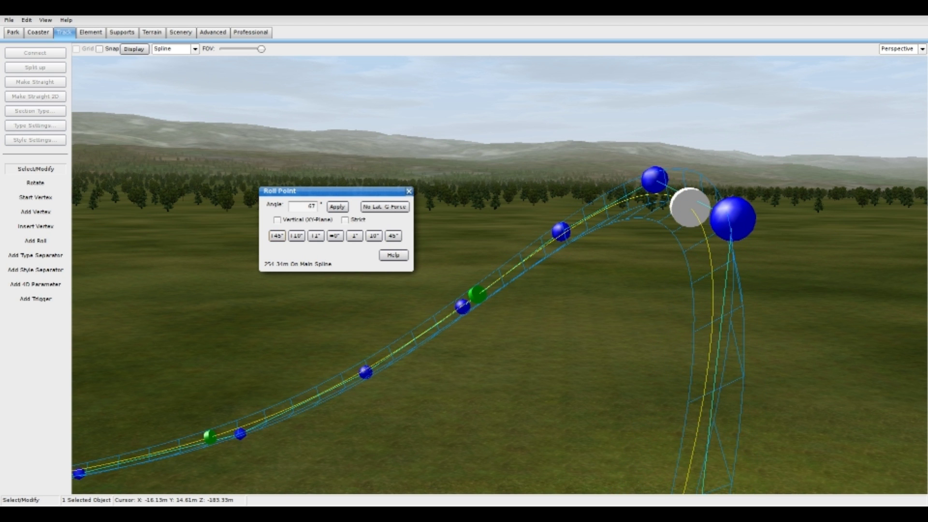
Close the roll point settings and examine the turnaround's banking and exit up to the track's end.
right_drag(499, 275, 394, 208)
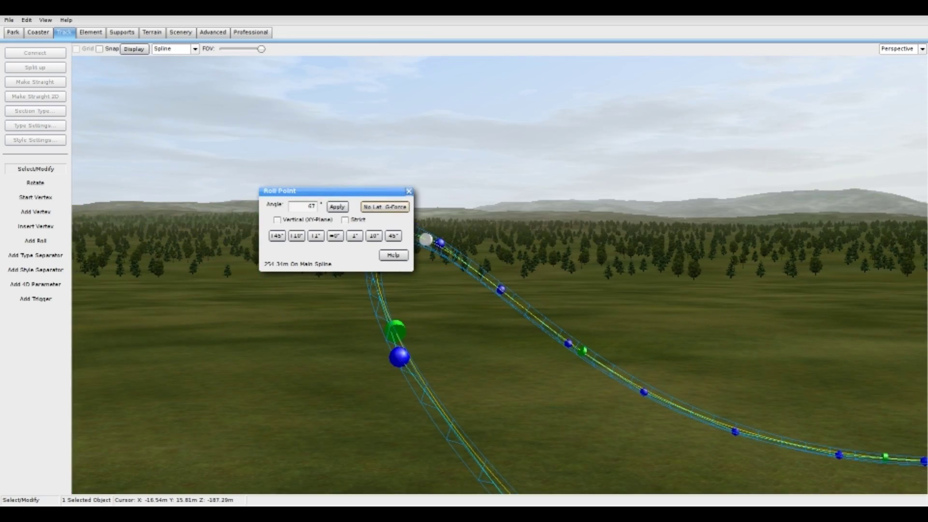
click(409, 191)
right_drag(415, 213, 464, 304)
scroll(502, 309, down, 8)
scroll(503, 309, down, 3)
scroll(744, 303, down, 3)
scroll(693, 303, down, 2)
scroll(464, 305, up, 4)
scroll(464, 305, up, 8)
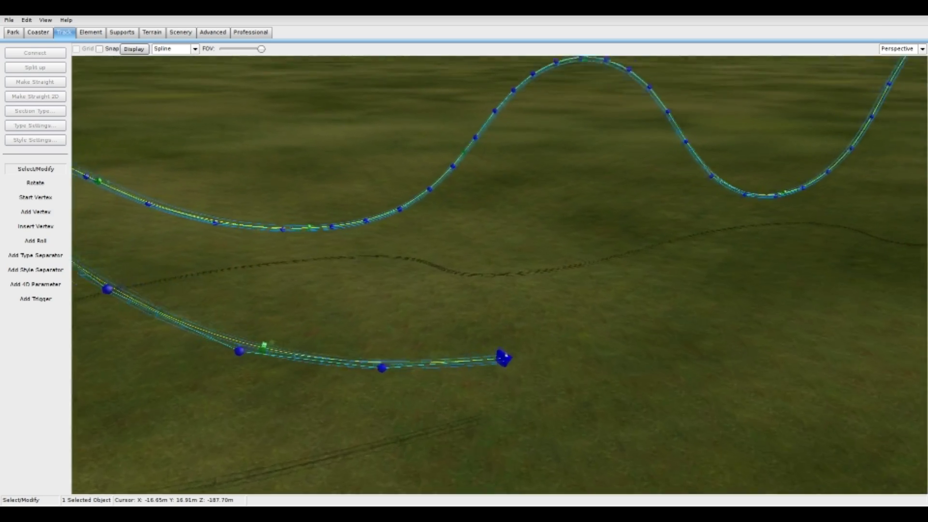
scroll(464, 304, down, 5)
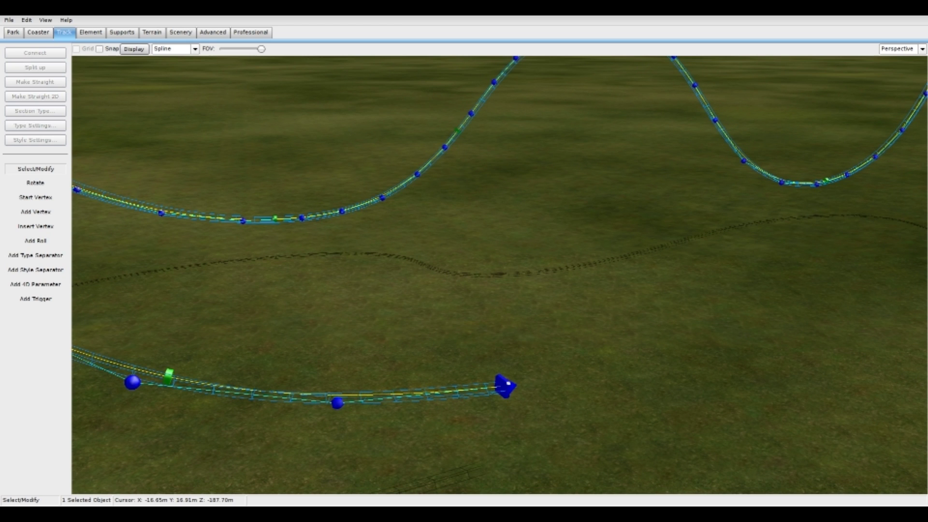
Switch to the right view and raise the track's end vertex slightly.
click(922, 49)
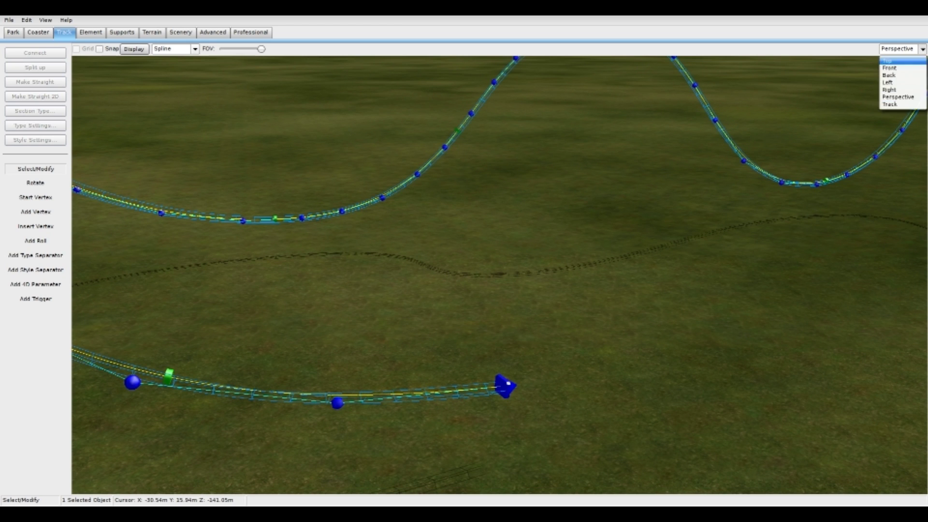
click(903, 68)
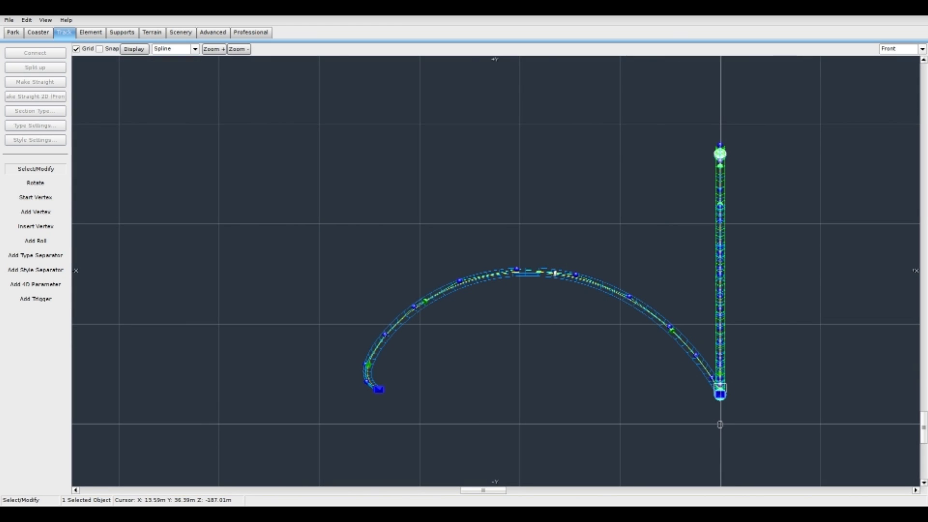
click(922, 49)
click(898, 83)
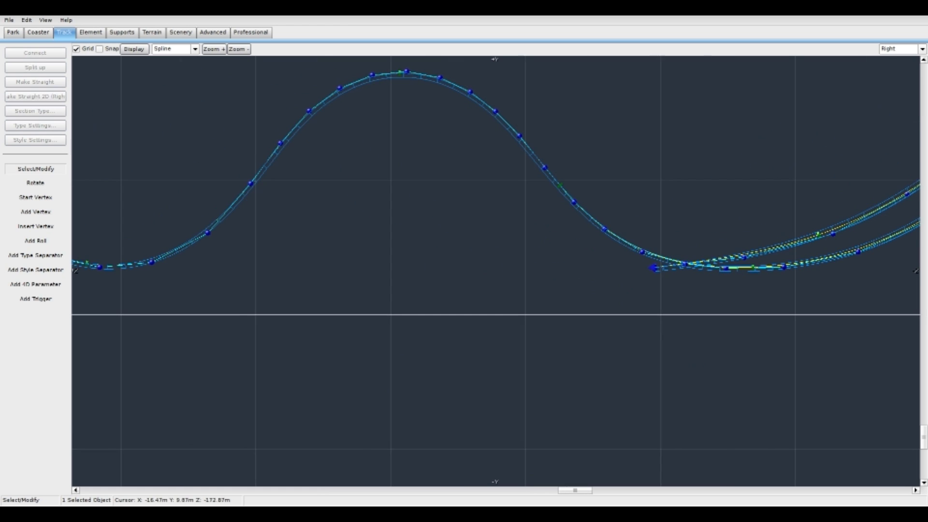
drag(653, 268, 644, 254)
Add five vertices from the track's end to form a low hill after the turnaround.
key(a)
click(569, 224)
click(492, 174)
click(425, 175)
click(357, 195)
right_drag(305, 221, 517, 242)
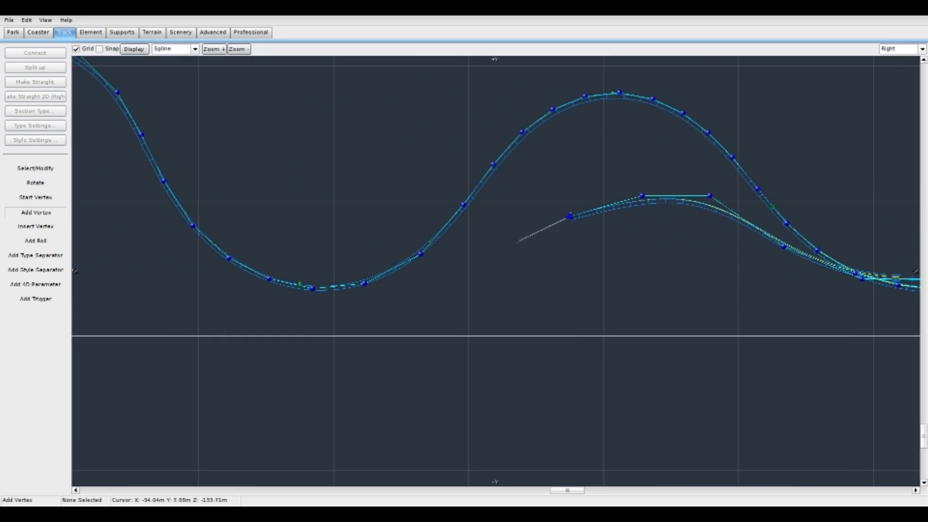
click(524, 256)
click(35, 168)
Show the G-Force Comb on the track and spread the low hill's last three vertices farther out into a broader crest.
click(195, 49)
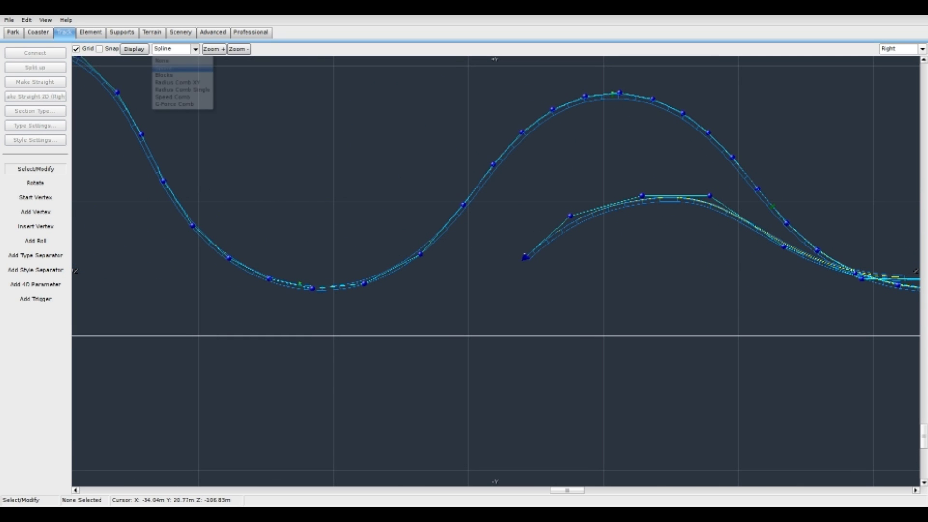
click(174, 104)
drag(641, 195, 613, 172)
drag(571, 216, 528, 200)
drag(526, 257, 459, 246)
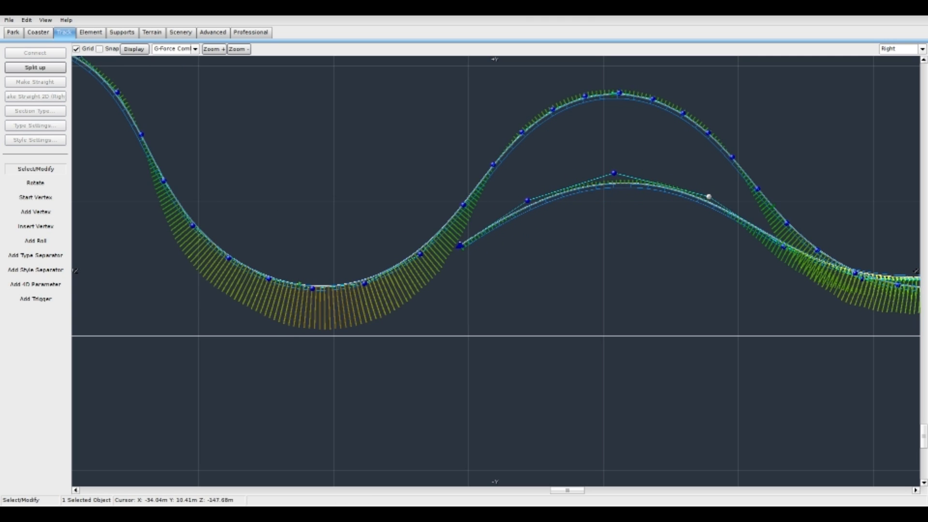
Add seven vertices from the track's end to form a valley followed by another low hill.
click(35, 212)
click(386, 289)
click(312, 299)
click(243, 285)
click(181, 249)
right_drag(181, 249, 418, 303)
click(363, 271)
click(290, 264)
click(228, 267)
Add seven more vertices that descend from the low hill, pass through a valley and rise to a nearly level end.
click(168, 308)
right_drag(168, 308, 499, 265)
click(445, 294)
right_drag(445, 294, 753, 329)
click(690, 345)
click(618, 333)
click(557, 296)
click(489, 263)
click(368, 264)
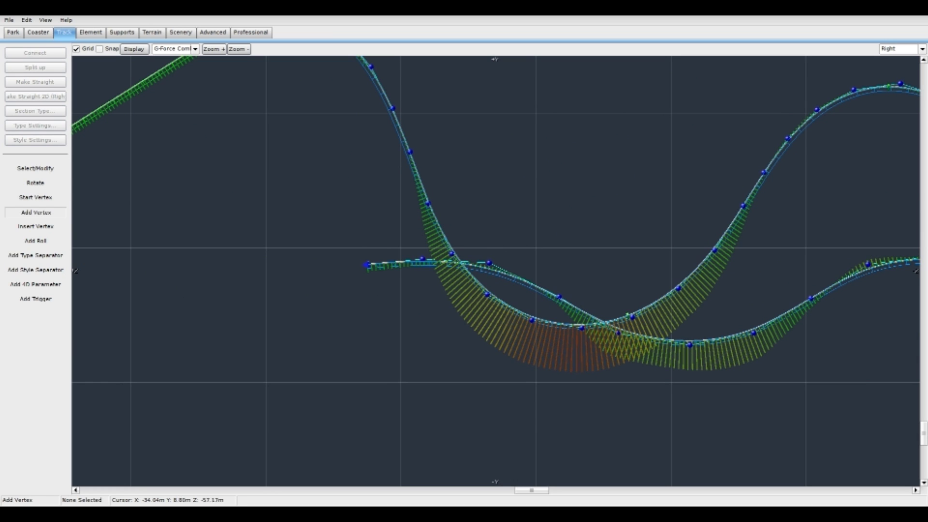
key(Escape)
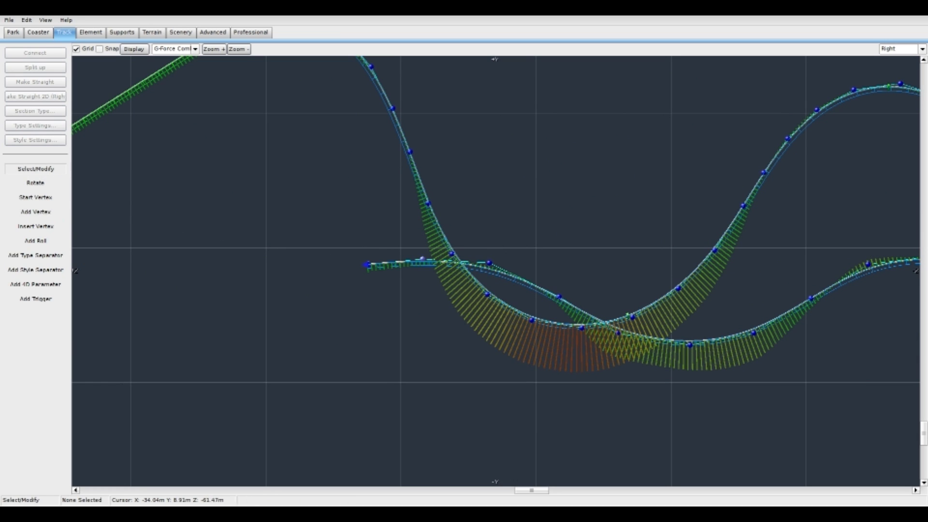
Select the vertices of the lower track from the first valley through the turnaround's approach and exit, and depump them.
right_drag(378, 287, 730, 273)
scroll(643, 270, down, 3)
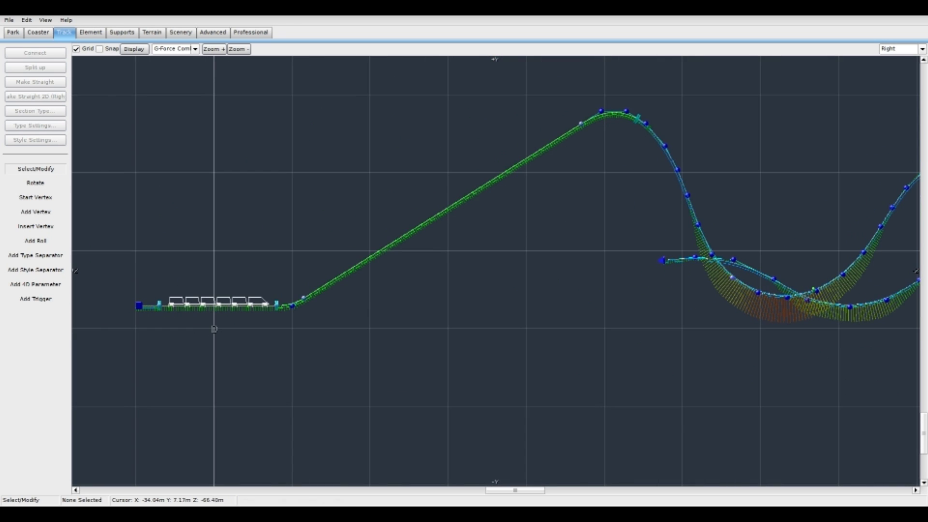
right_drag(821, 290, 292, 289)
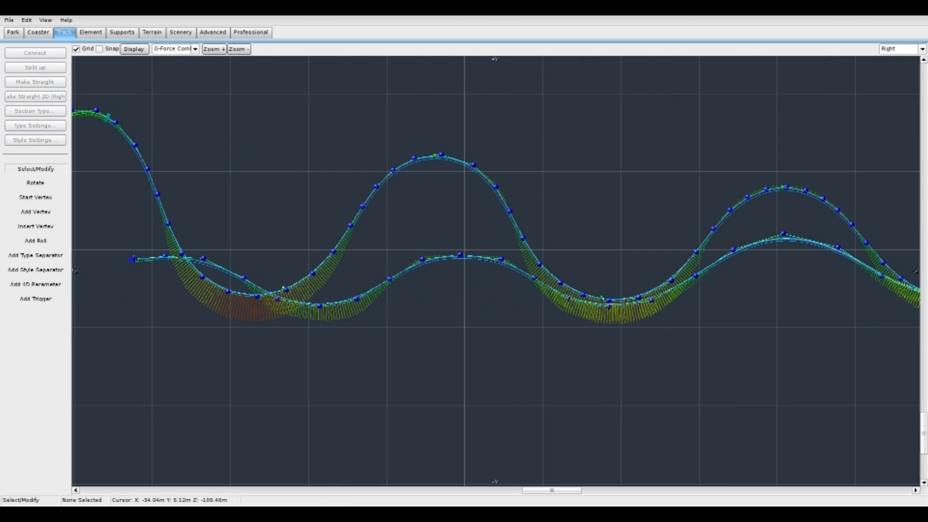
drag(192, 229, 918, 326)
right_drag(691, 267, 519, 265)
scroll(519, 265, down, 2)
shift+drag(658, 259, 717, 305)
click(91, 32)
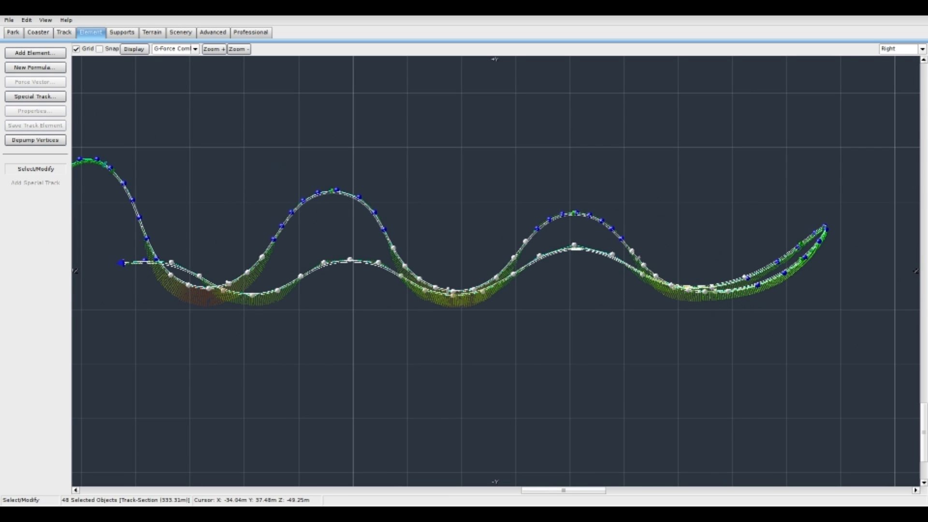
click(35, 140)
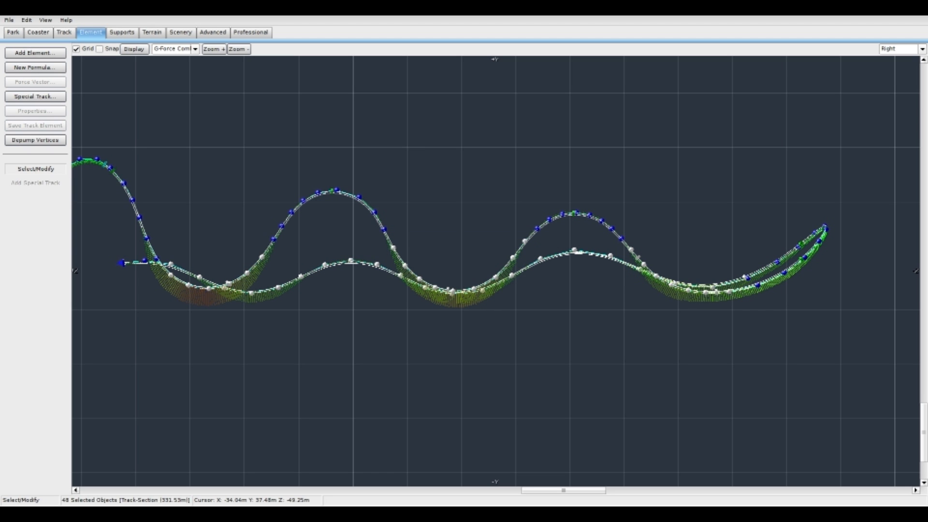
Clear the selection and add a vertex beyond the track's end, extending it as a gently descending straight toward the station.
right_drag(418, 164, 918, 138)
scroll(649, 221, up, 2)
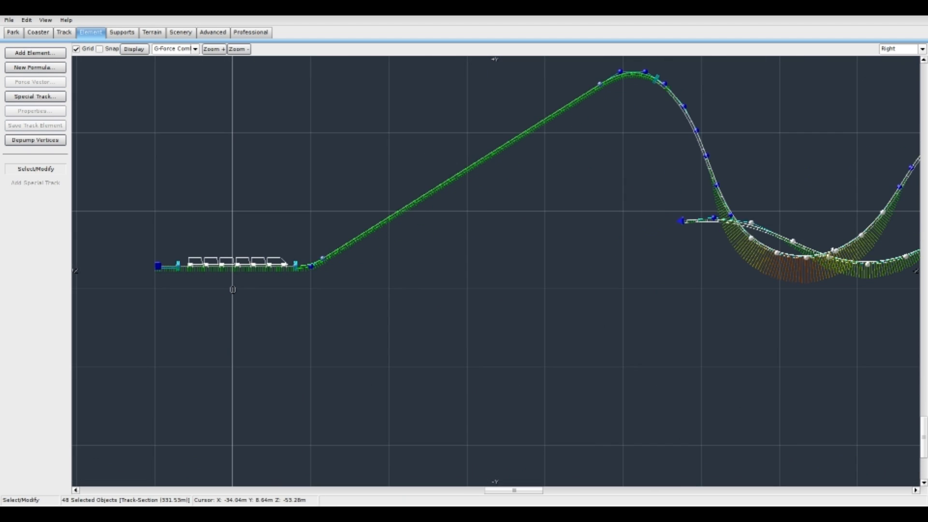
click(550, 247)
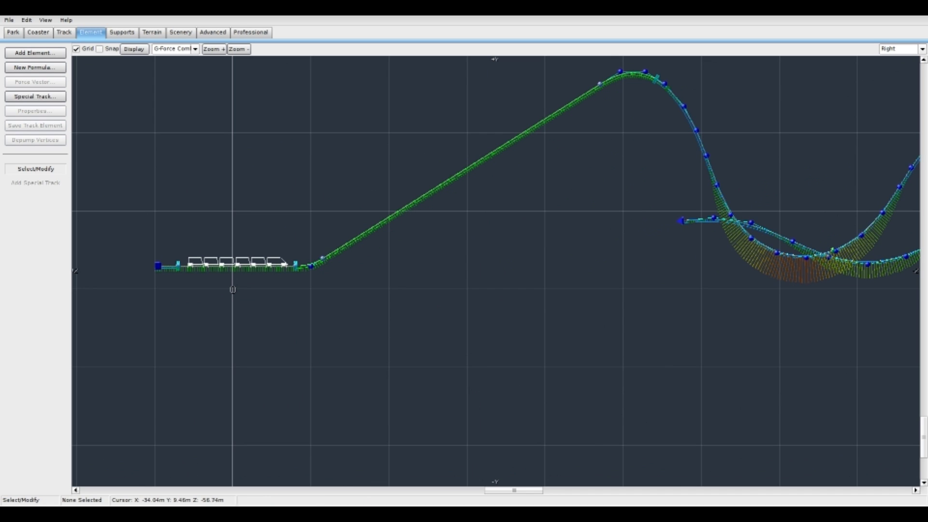
click(64, 31)
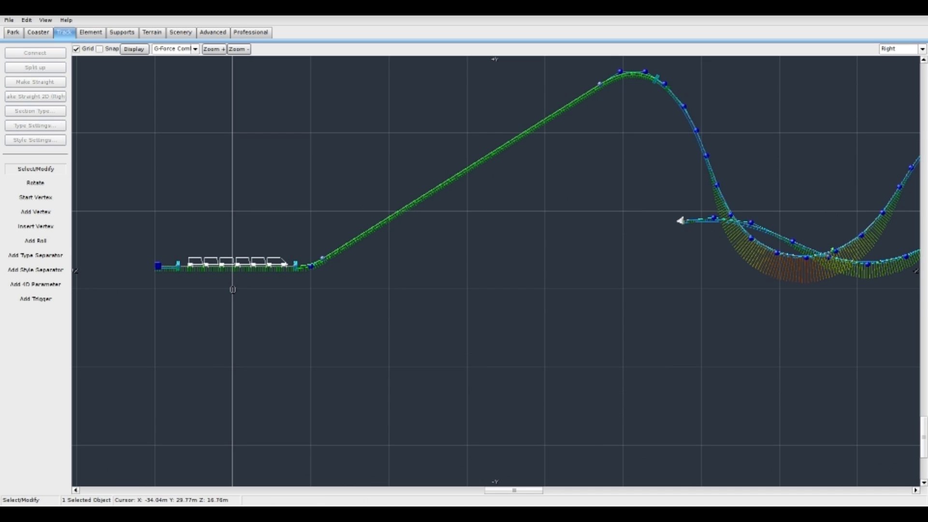
click(35, 212)
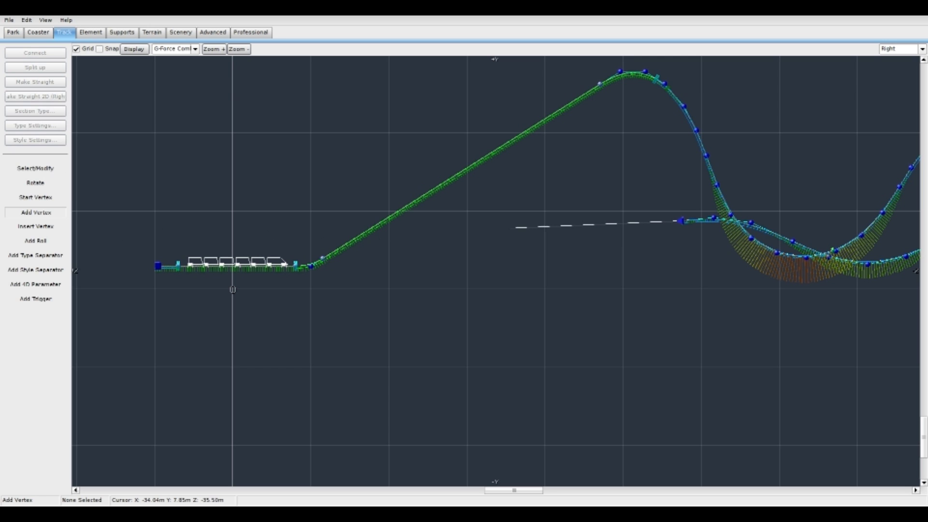
click(468, 239)
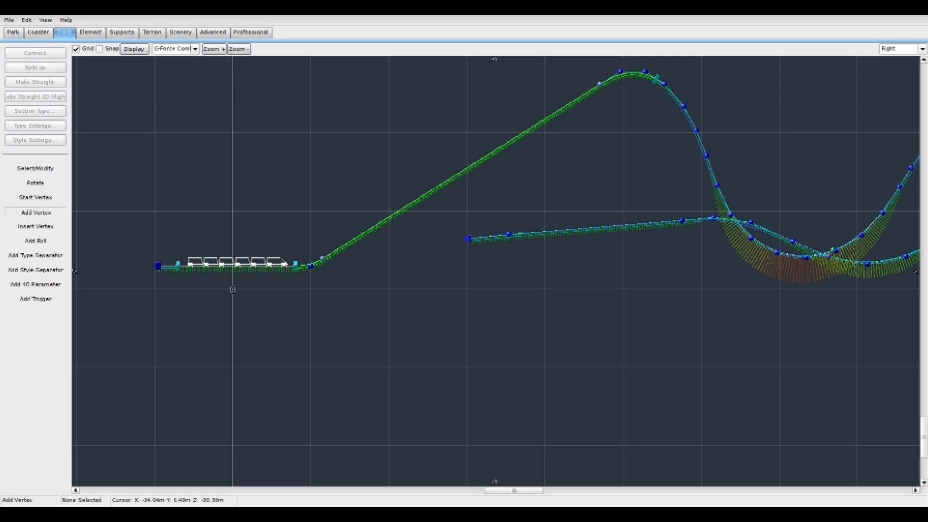
click(35, 169)
scroll(490, 232, up, 2)
scroll(490, 232, down, 2)
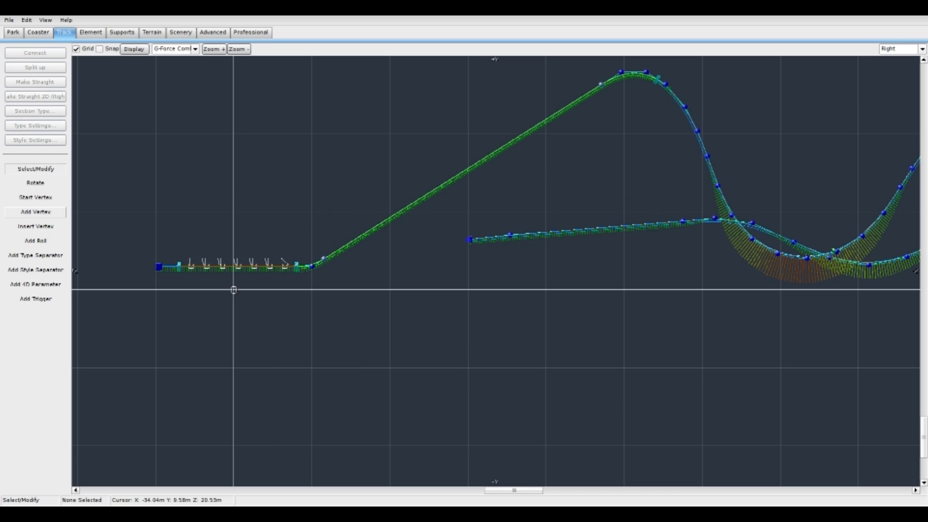
Move the last vertices toward the station to lengthen the gently descending final straight.
click(35, 212)
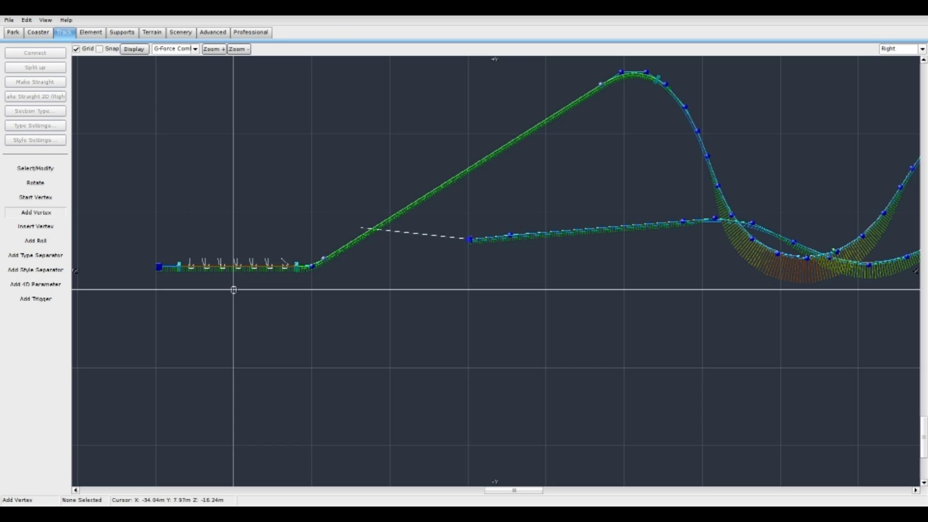
key(Escape)
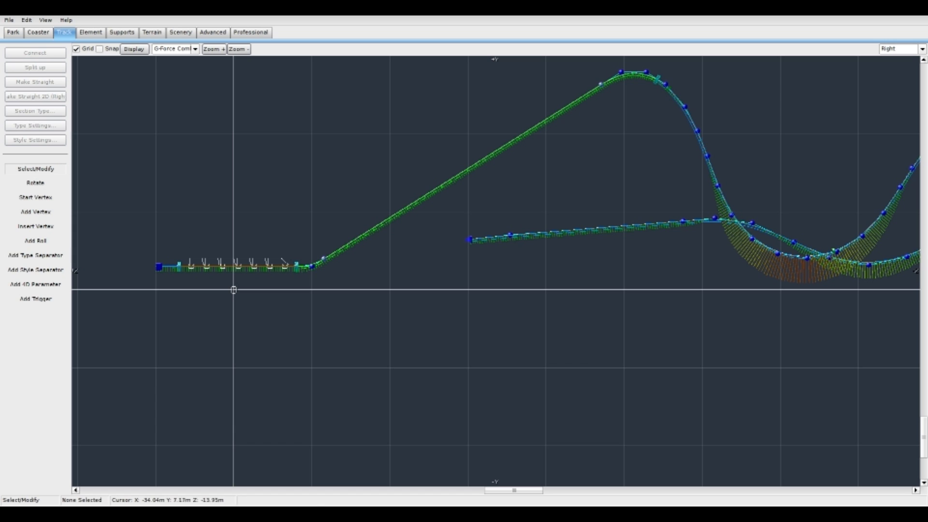
drag(443, 229, 290, 261)
click(290, 227)
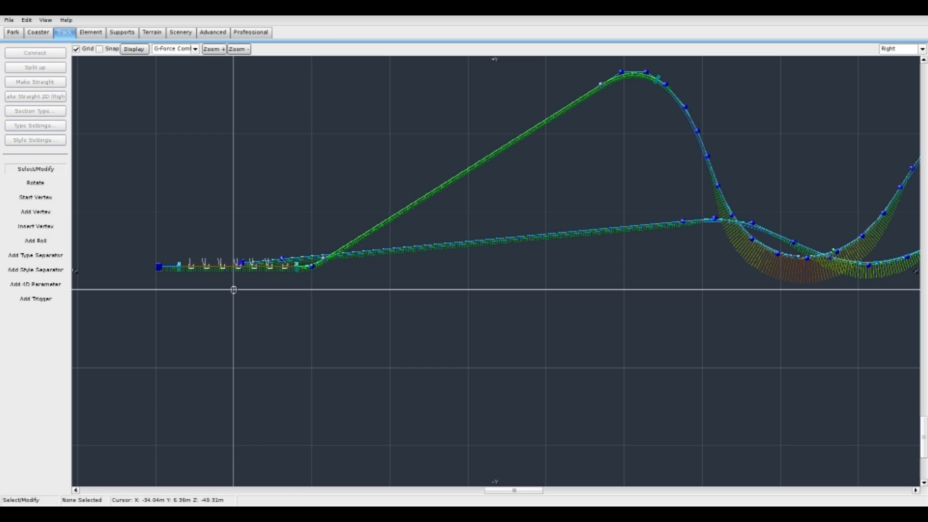
Mark the vertices at both ends of the final straight as strict.
double_click(682, 221)
click(332, 172)
drag(309, 158, 539, 150)
click(282, 258)
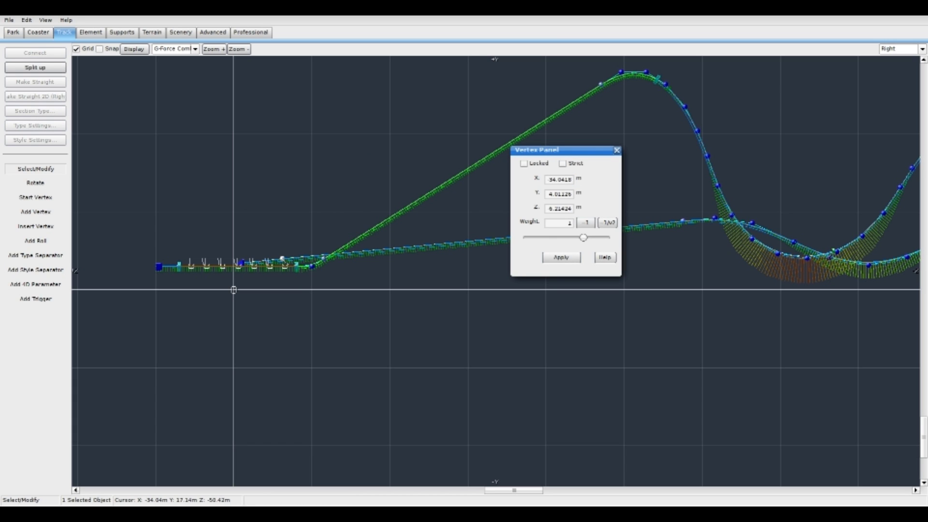
click(562, 163)
key(Escape)
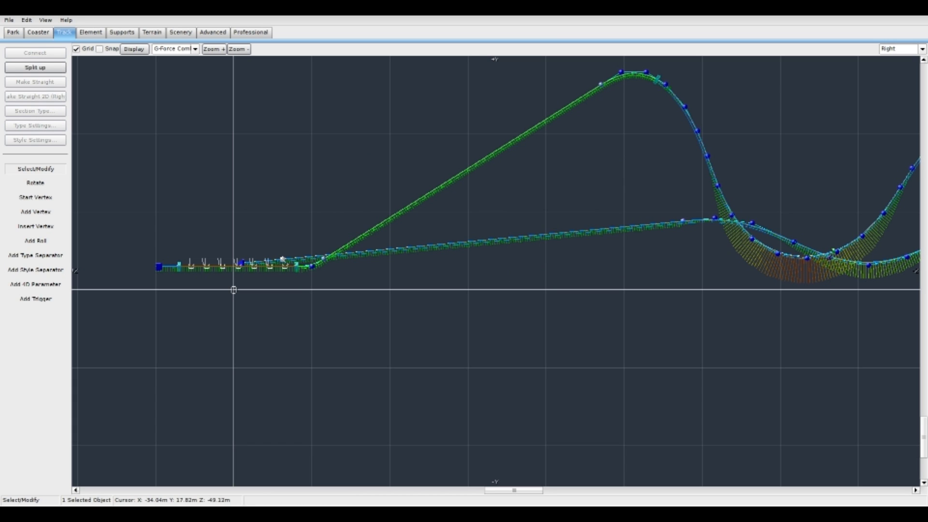
In the perspective view, add a roll point in the dip after the turnaround and bank it for no lateral G-force.
right_drag(234, 289, 105, 284)
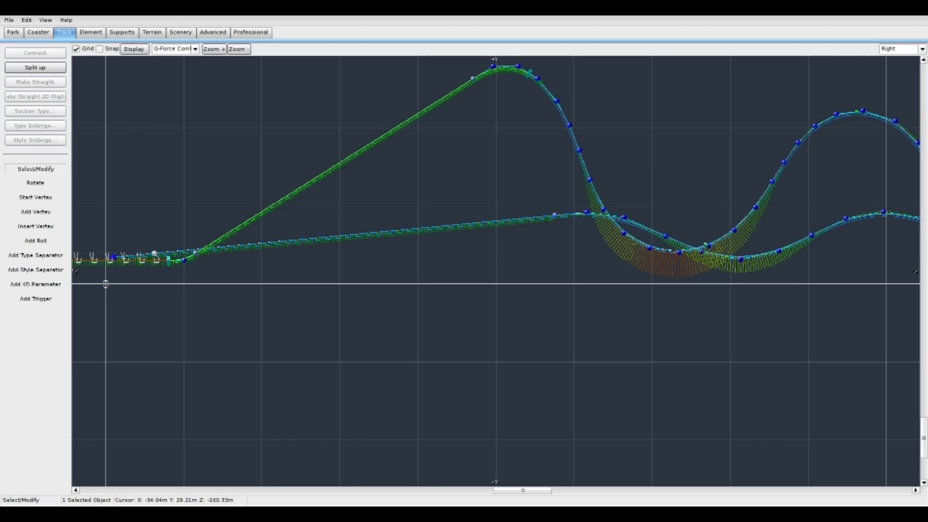
click(921, 49)
click(899, 97)
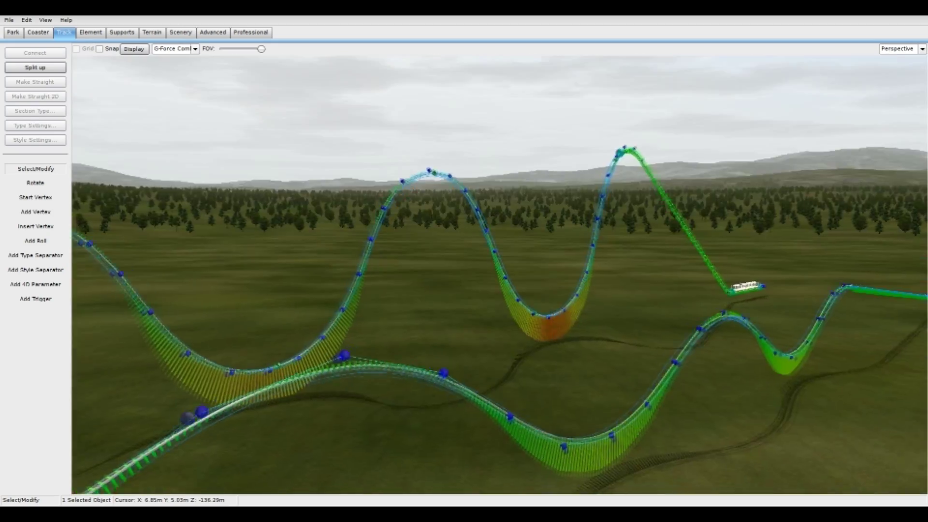
key(w)
right_drag(499, 275, 348, 334)
key(s)
key(w)
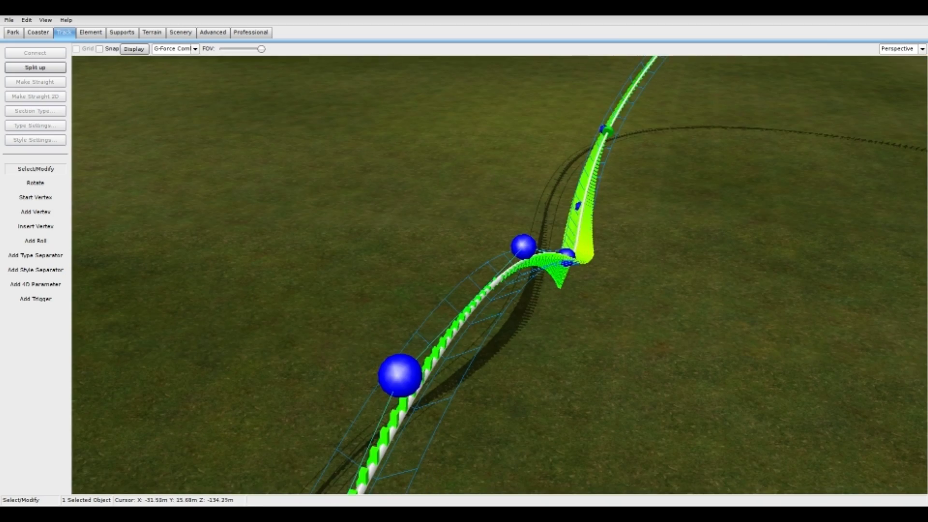
click(35, 240)
right_drag(499, 275, 599, 299)
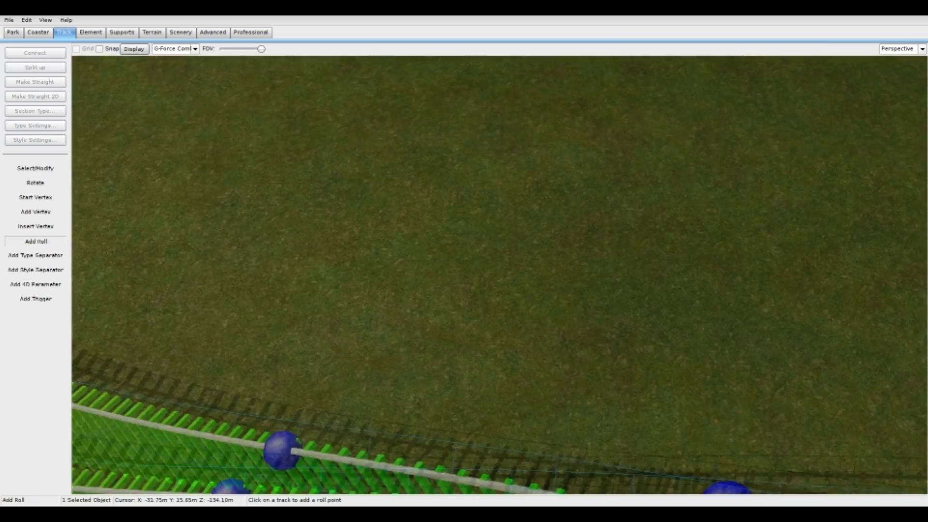
right_drag(499, 274, 434, 189)
right_drag(499, 275, 589, 319)
key(w)
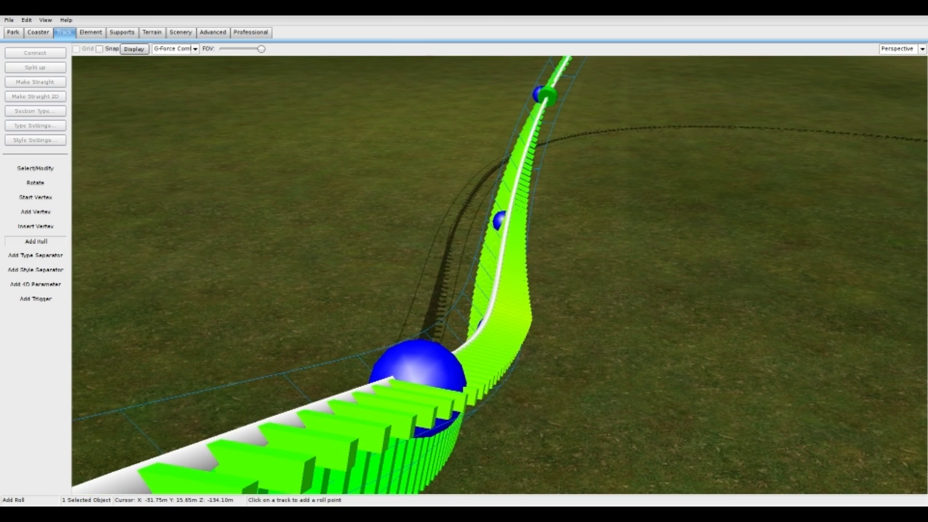
click(493, 301)
right_click(493, 301)
double_click(493, 300)
click(385, 206)
Add a strict roll point at 0° just before the strict vertex where the final straight begins.
right_drag(508, 290, 546, 314)
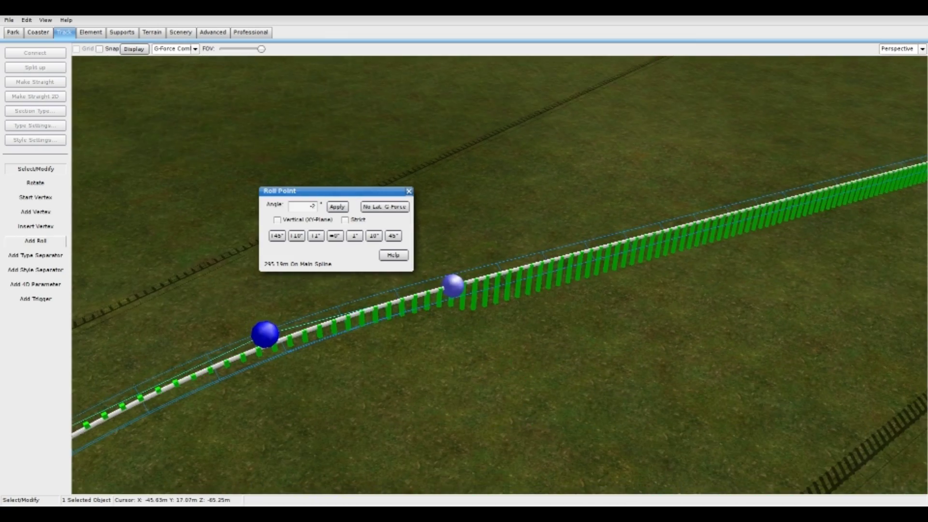
click(35, 241)
click(401, 299)
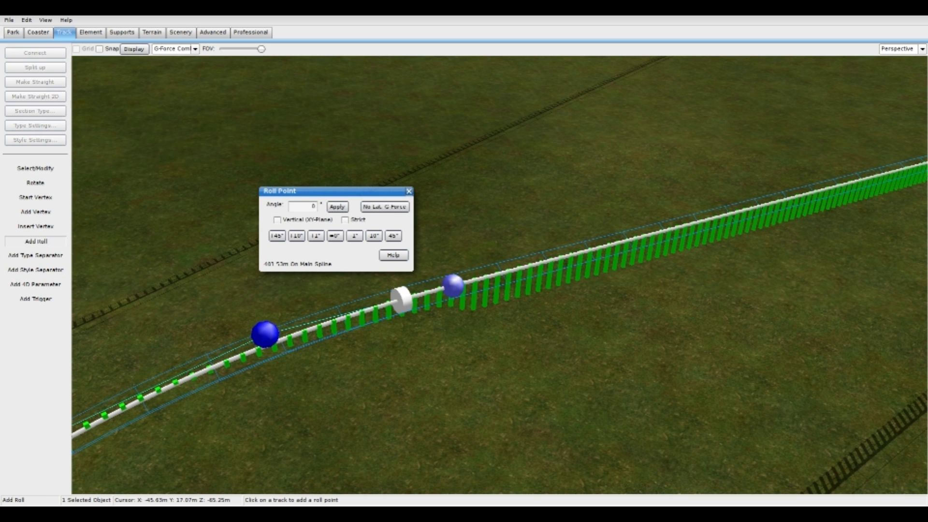
click(345, 220)
click(408, 191)
click(35, 169)
Place three type separators on the final straight: at its beginning, about two thirds along, and near its end.
right_drag(435, 310, 632, 198)
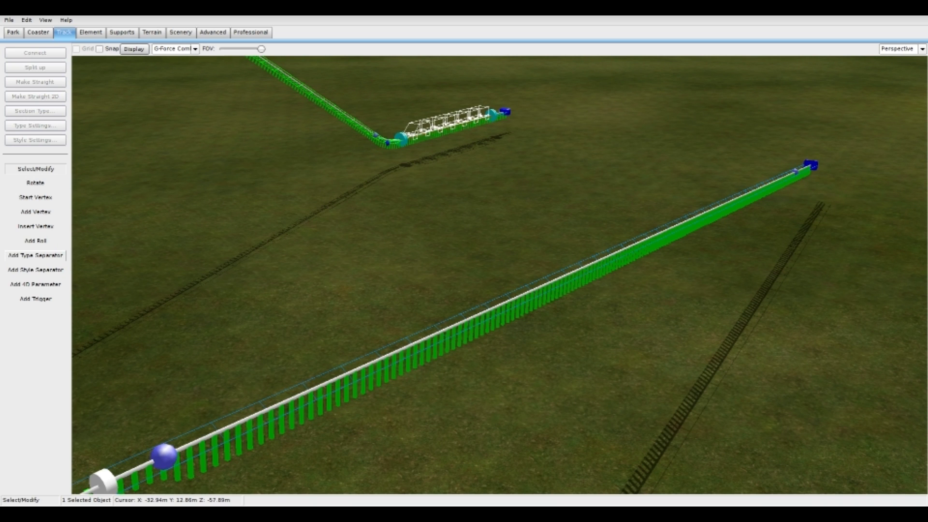
click(35, 256)
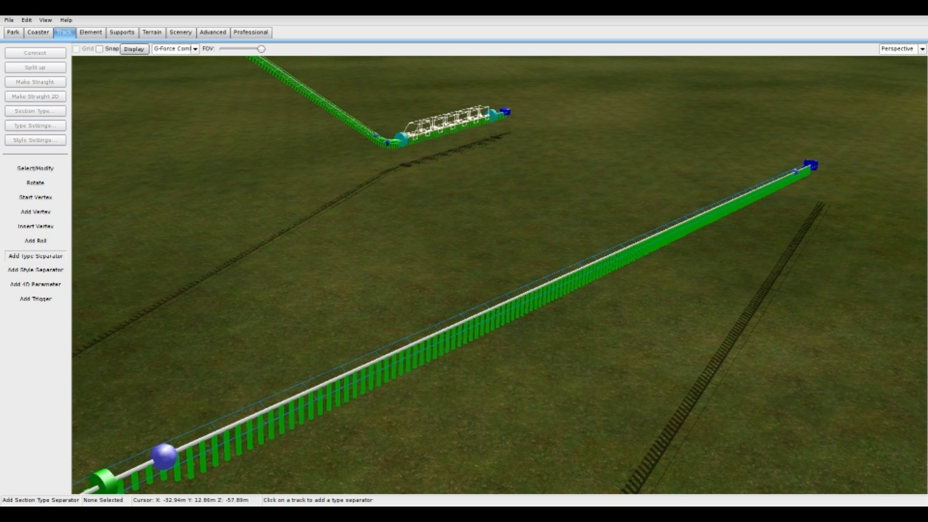
click(154, 459)
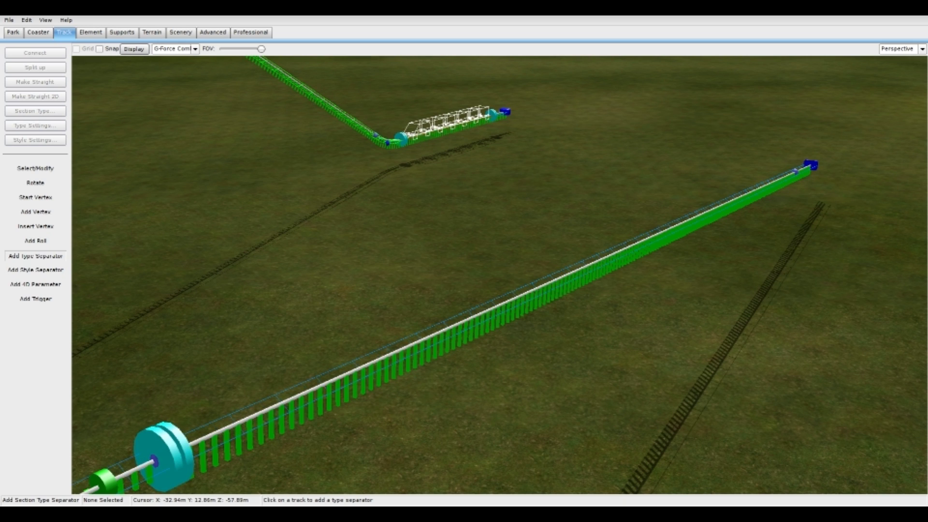
right_drag(155, 459, 317, 457)
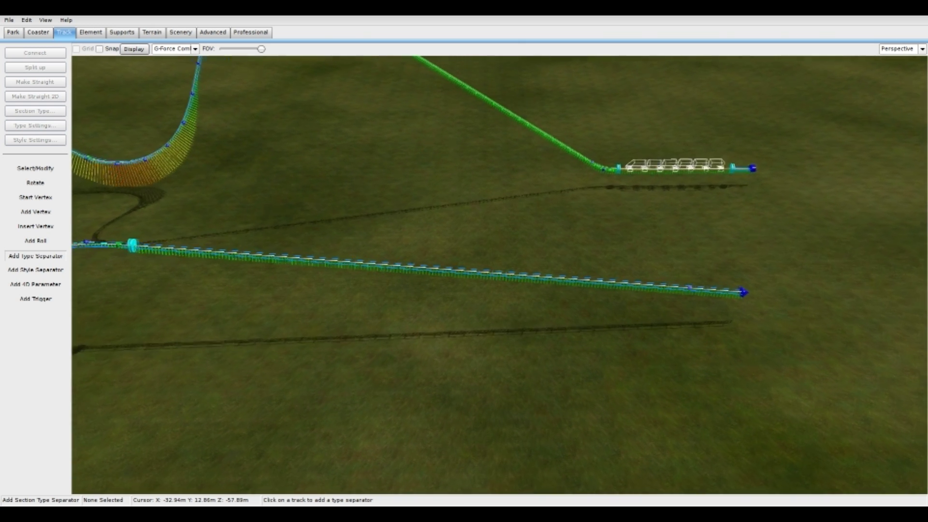
scroll(499, 275, up, 2)
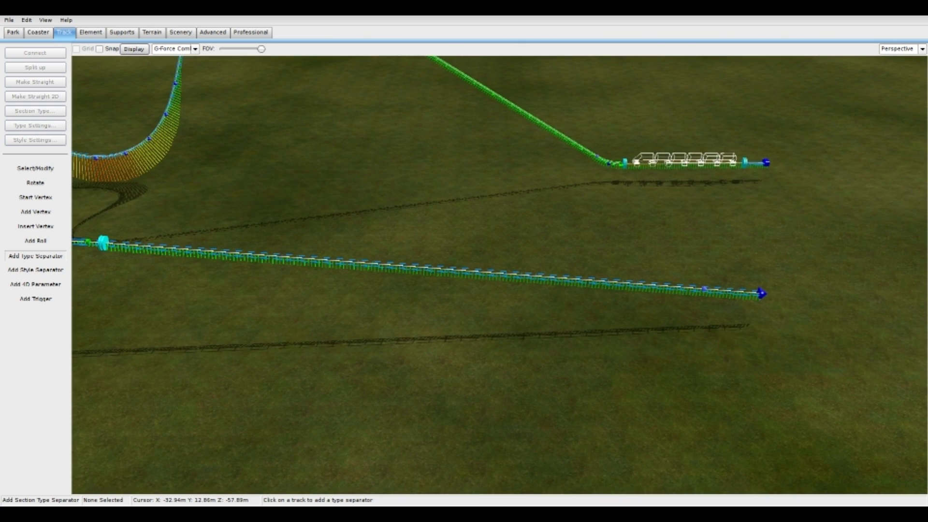
click(522, 274)
click(695, 287)
click(36, 169)
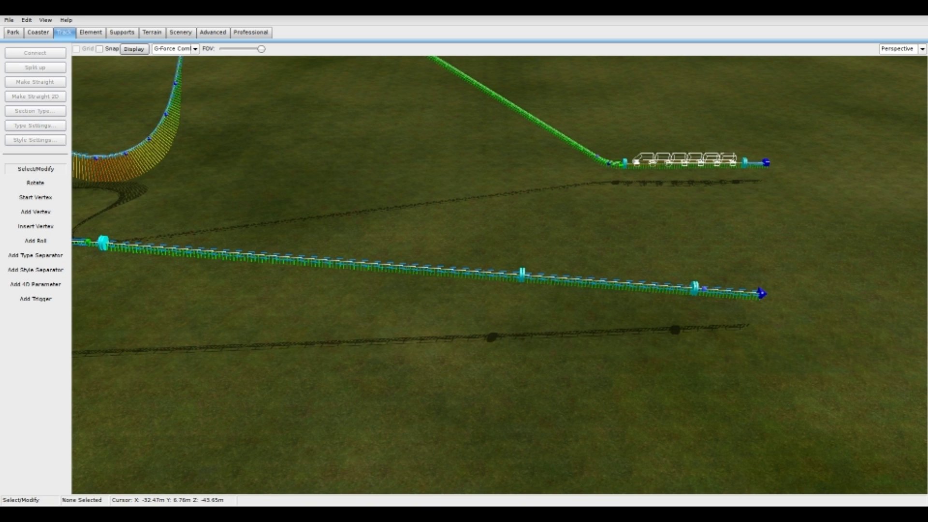
Set the long section between the first two separators on the final straight to type Brake.
click(329, 260)
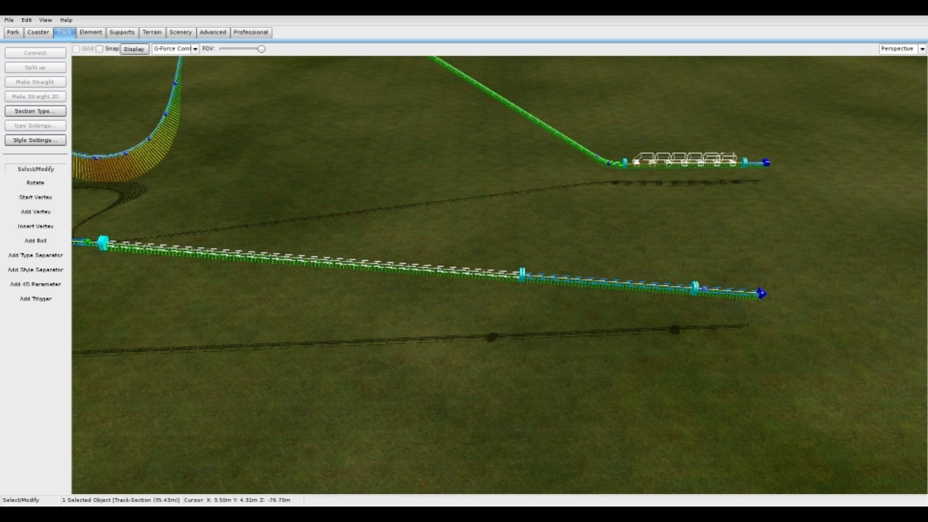
click(51, 114)
click(71, 145)
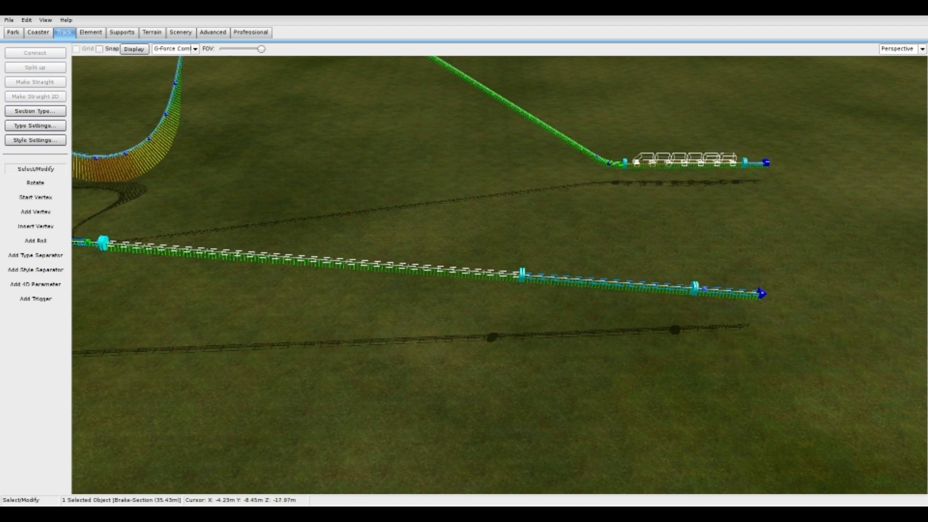
Set the section between the second and third separators on the final straight to type Transport.
click(587, 280)
click(49, 111)
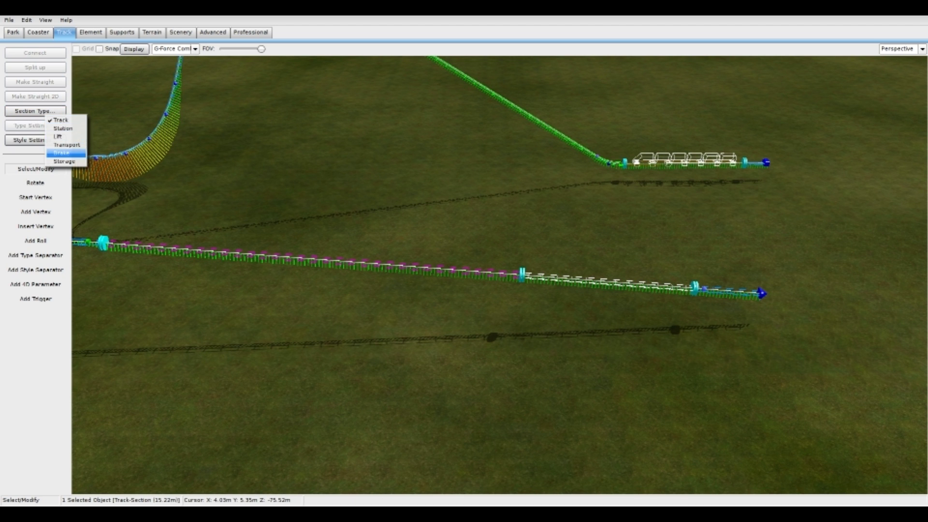
click(65, 154)
click(309, 338)
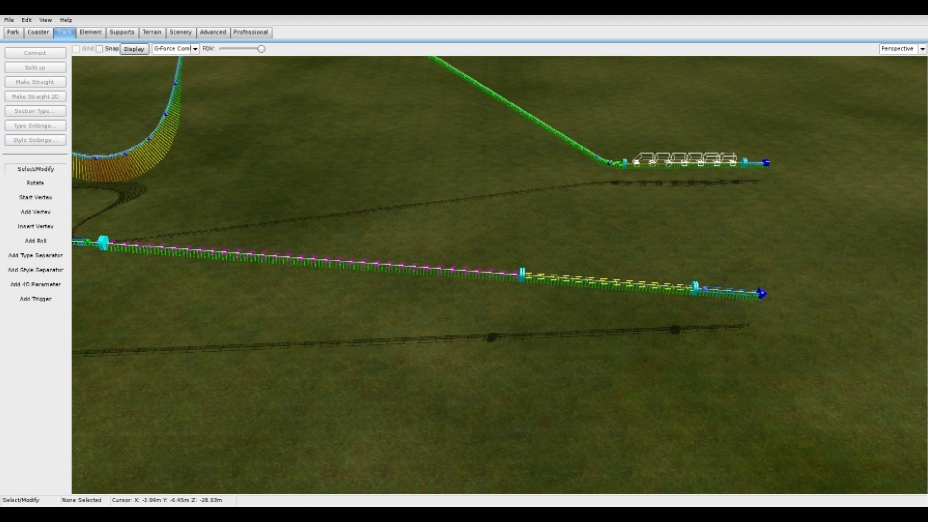
In the top view, extend the final straight with one vertex placed level with the rear end of the station track.
middle_drag(463, 276, 362, 318)
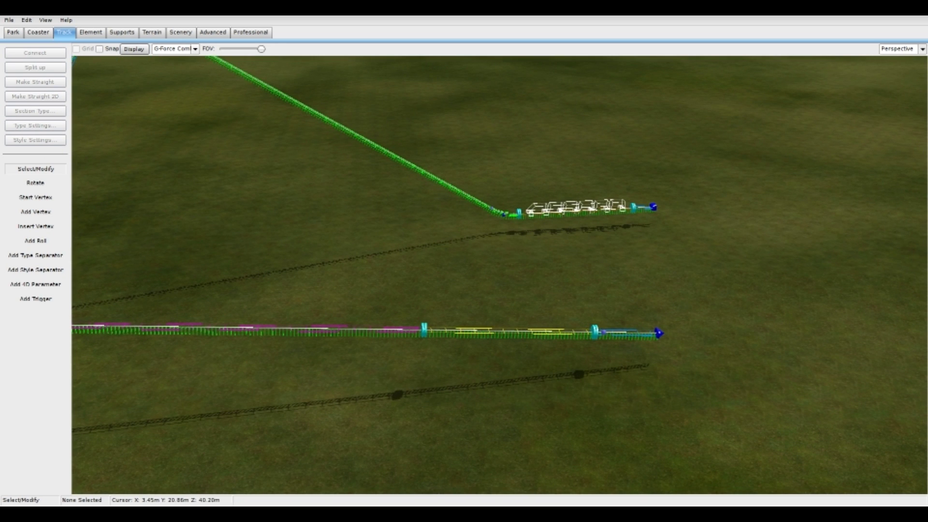
click(922, 48)
click(887, 61)
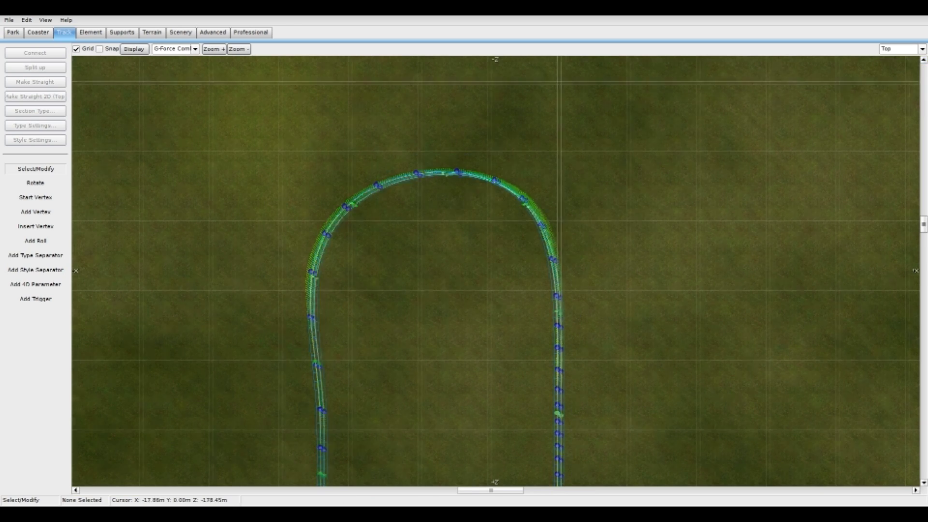
scroll(490, 271, up, 5)
right_drag(522, 414, 529, 59)
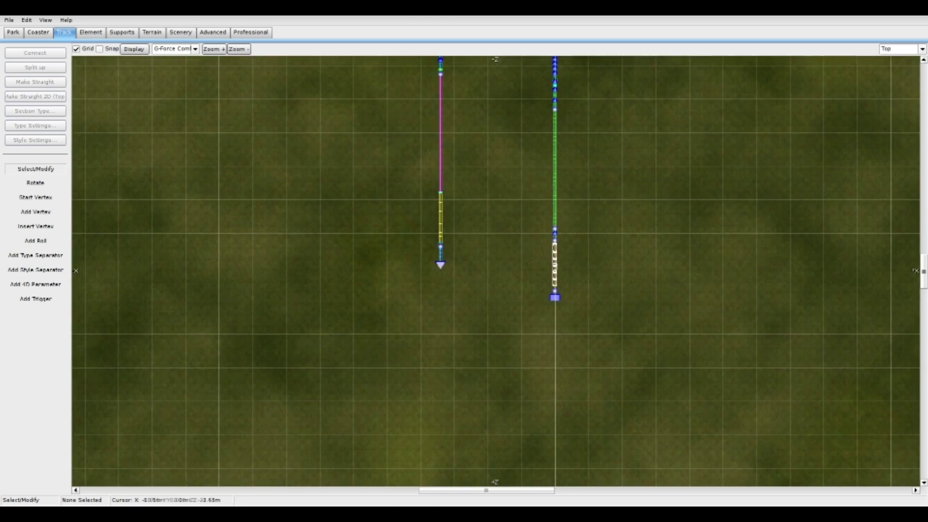
scroll(496, 271, up, 4)
right_drag(410, 330, 411, 311)
scroll(411, 311, up, 3)
click(301, 212)
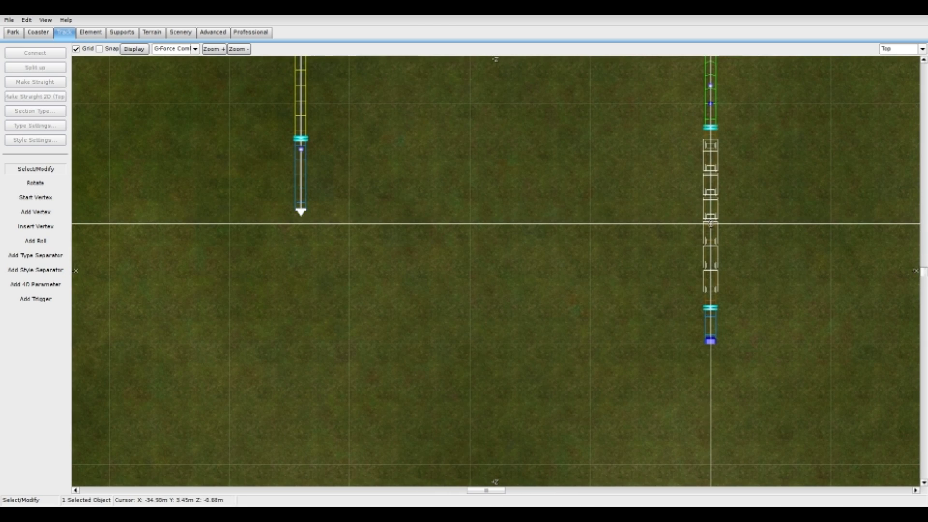
click(36, 212)
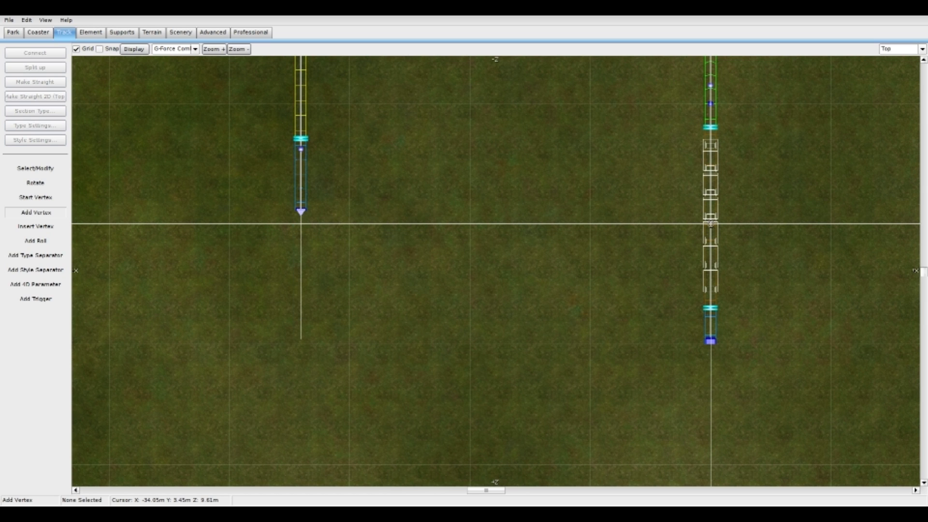
click(301, 338)
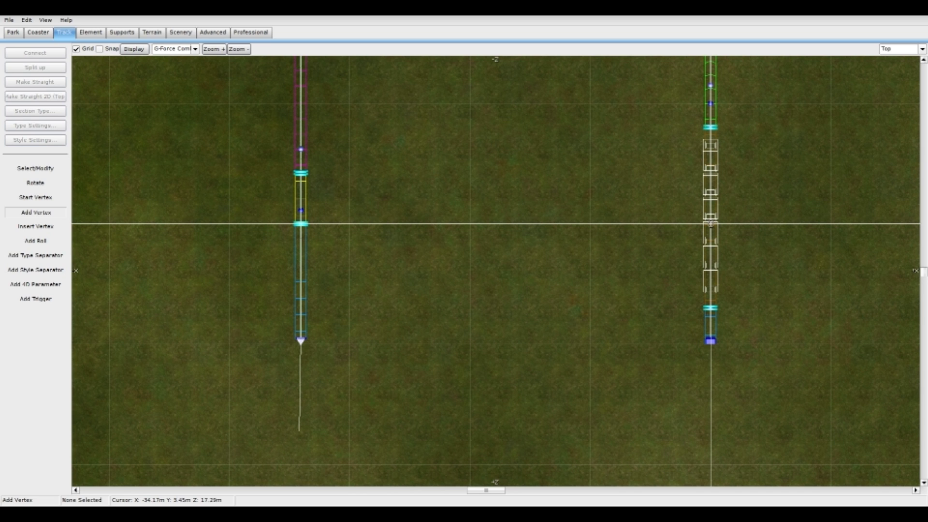
Add a corner vertex and three vertices across toward the station, and shift the last two until the end lines up with the station track.
click(299, 431)
click(385, 434)
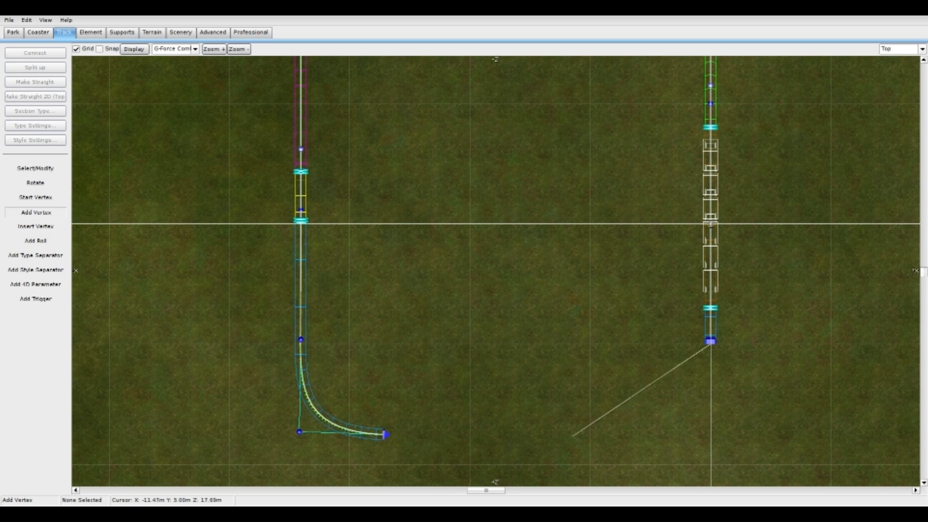
click(539, 438)
click(621, 437)
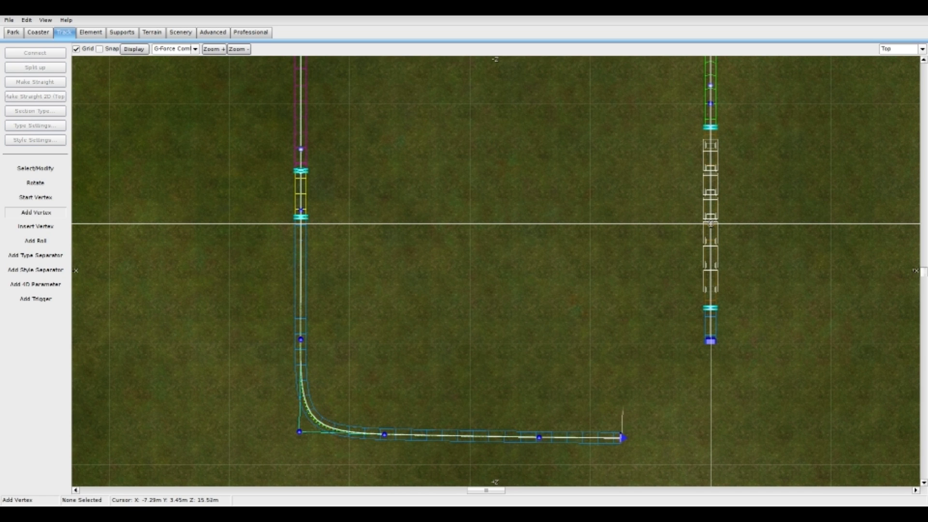
click(35, 168)
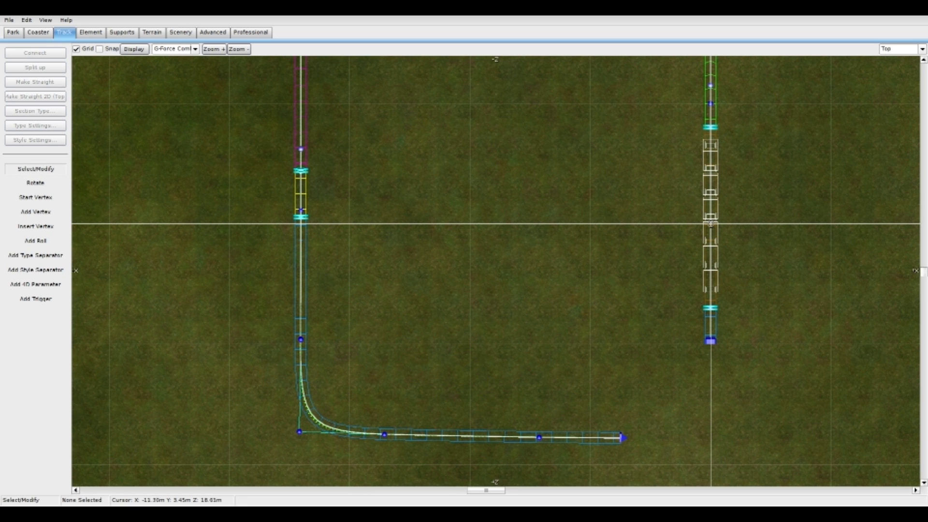
drag(641, 447, 711, 435)
Make the vertices just before and just after the first corner strict.
click(301, 340)
double_click(302, 340)
click(562, 164)
click(384, 434)
click(562, 163)
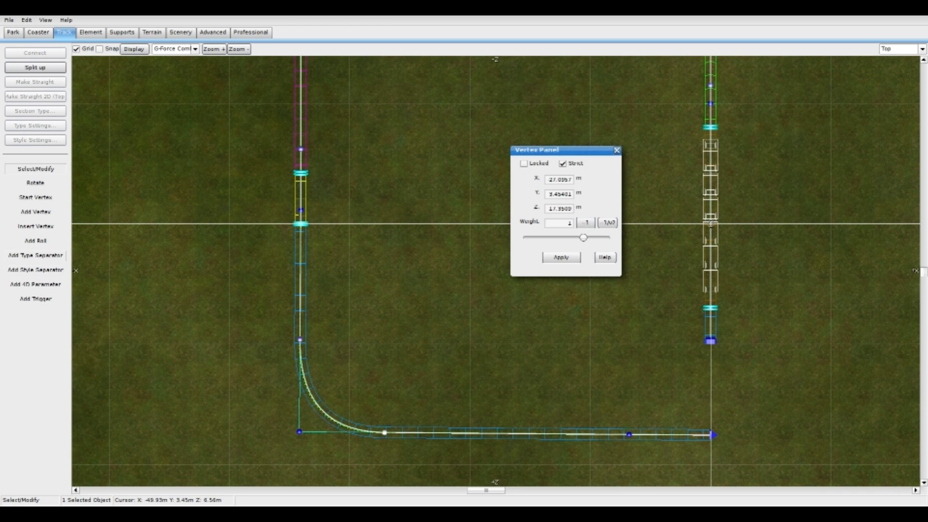
Insert a strict vertex on the straight before the first corner and move it back toward the transport section.
click(35, 226)
click(300, 275)
click(35, 168)
click(300, 275)
click(562, 163)
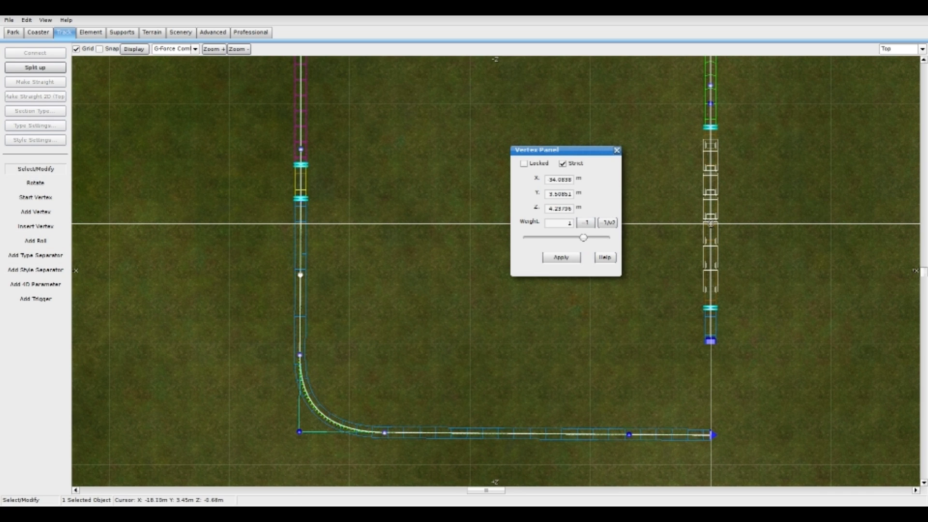
drag(300, 273, 301, 227)
Reposition the displaced type separators on the final straight to restore a long brake section followed by a transport section.
right_drag(317, 180, 325, 264)
click(311, 257)
drag(309, 242, 310, 64)
right_drag(310, 64, 338, 157)
scroll(338, 157, down, 3)
drag(403, 320, 403, 304)
drag(404, 205, 403, 174)
scroll(404, 174, down, 2)
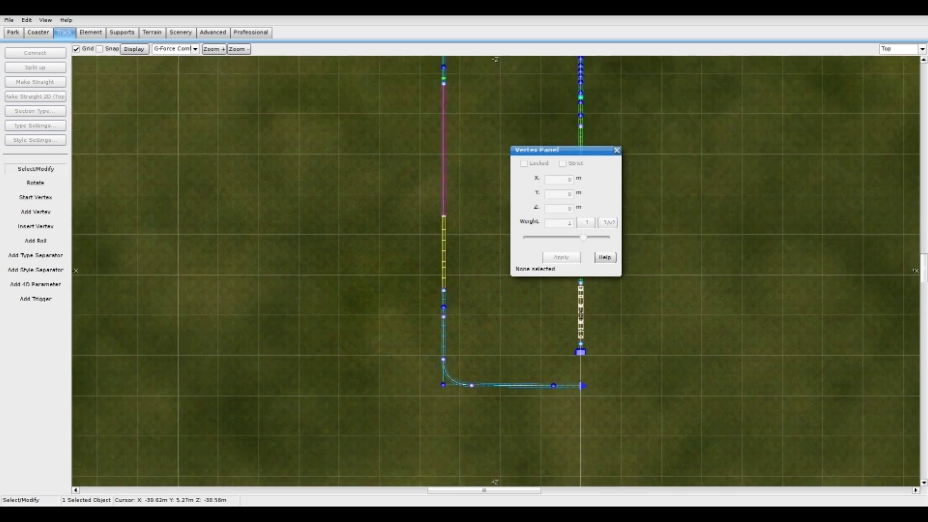
Make the vertex before the second corner, on the cross straight toward the station, strict.
scroll(421, 191, down, 1)
right_drag(420, 192, 408, 206)
scroll(387, 231, up, 5)
right_drag(454, 314, 393, 230)
right_drag(423, 307, 408, 313)
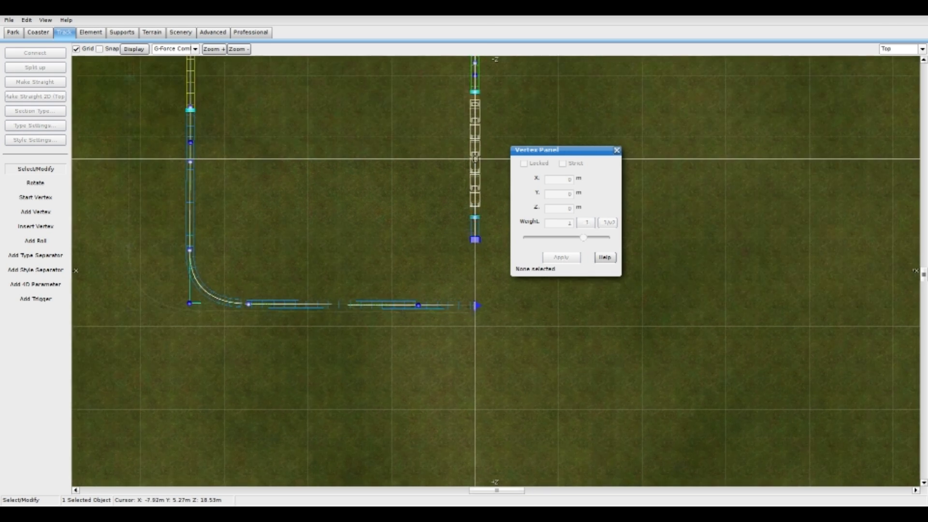
scroll(409, 313, up, 2)
click(384, 320)
click(562, 164)
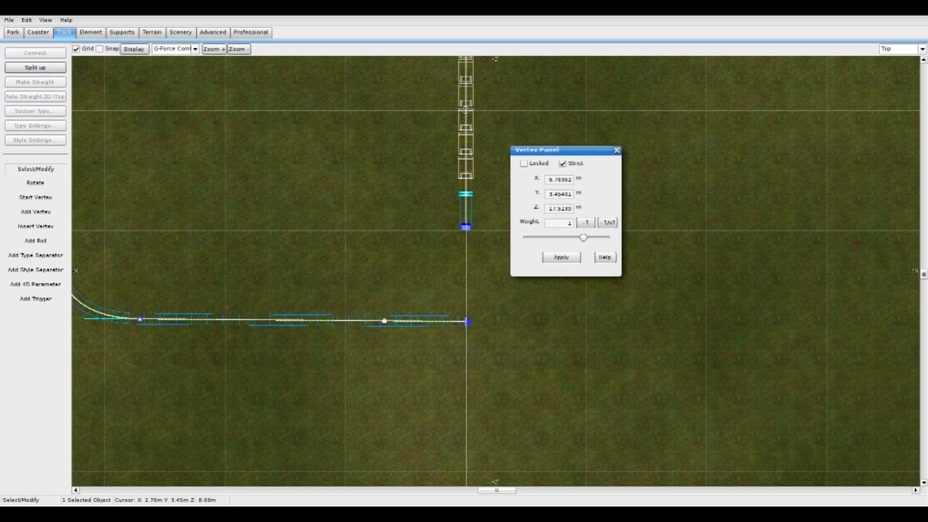
click(616, 150)
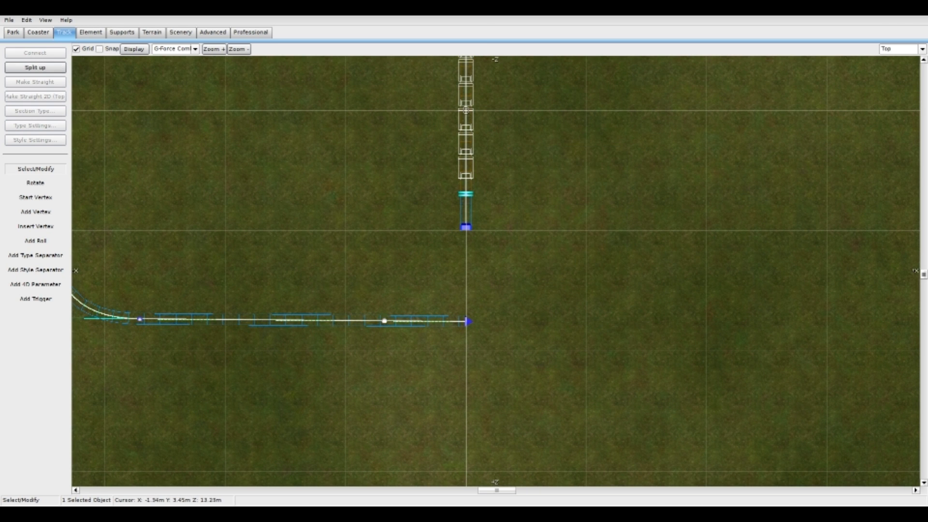
Connect the track end to the start of the station track and make the vertex where the second corner meets the station straight strict.
drag(452, 224, 489, 344)
click(35, 53)
right_drag(448, 248, 467, 257)
double_click(485, 239)
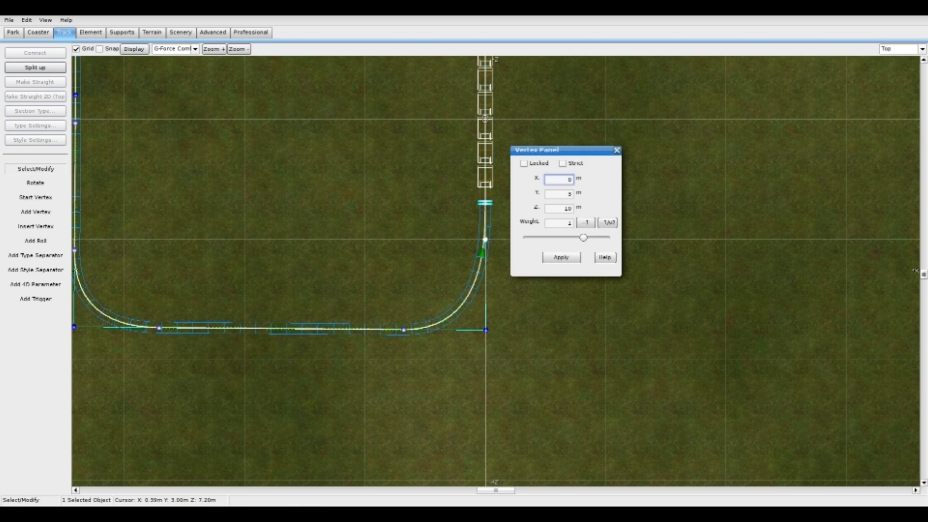
right_drag(485, 119, 440, 195)
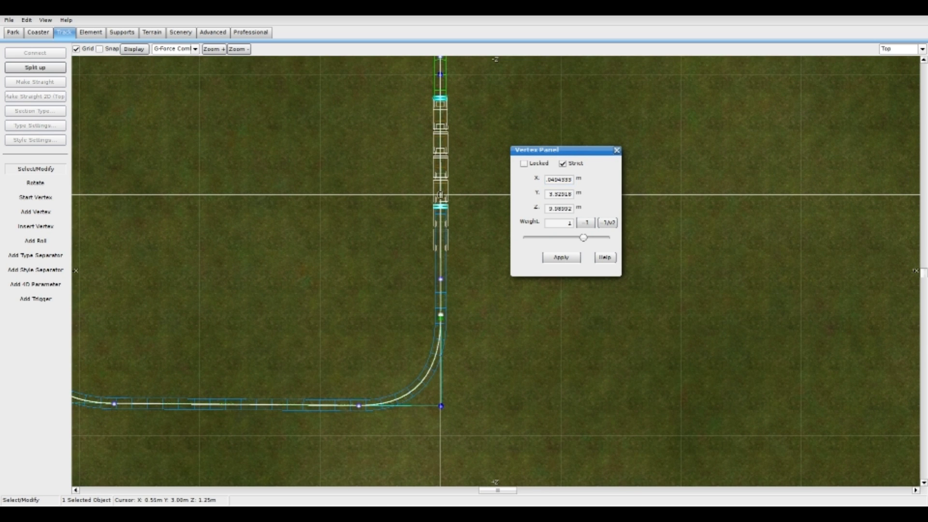
Lengthen the station section by moving its rear type separator back to just before the second corner.
click(440, 194)
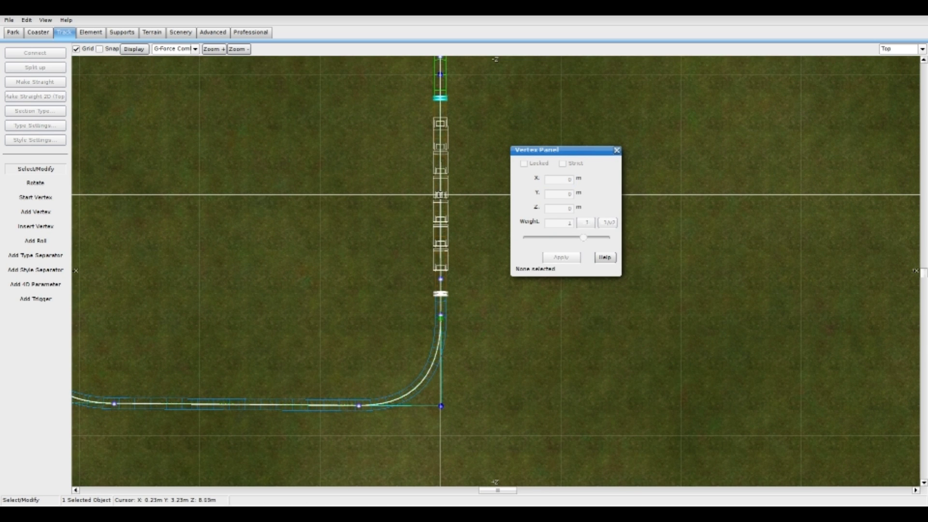
click(617, 150)
Add four type separators: two on the straight before the first corner and two near the ends of the cross straight.
right_drag(411, 237, 628, 205)
click(35, 256)
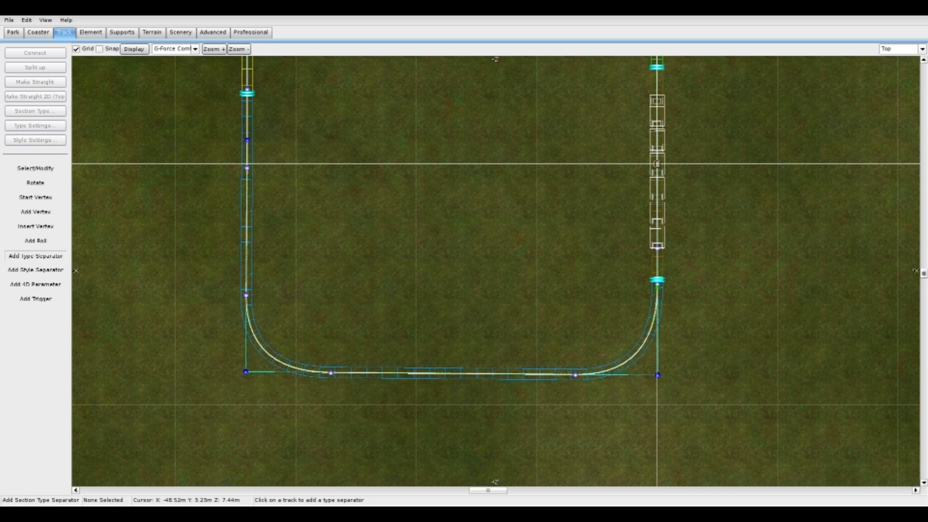
scroll(496, 271, down, 3)
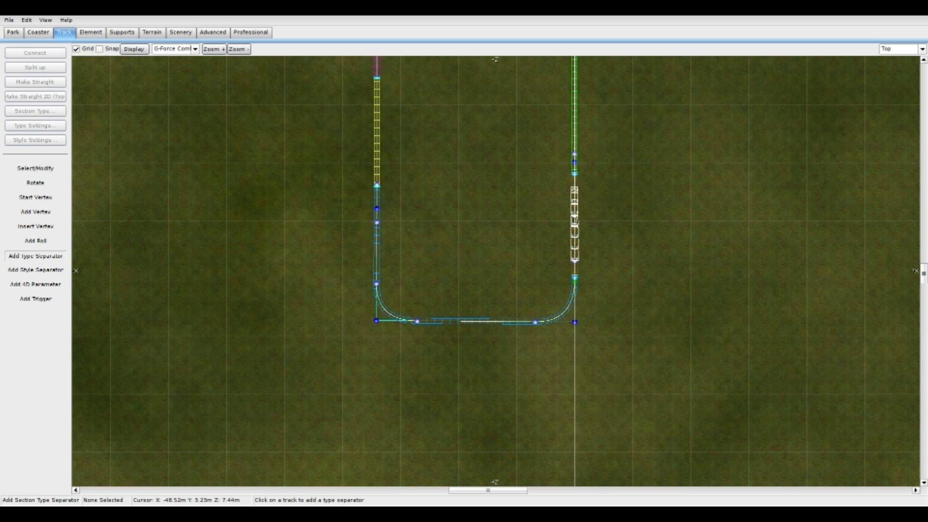
scroll(496, 271, up, 2)
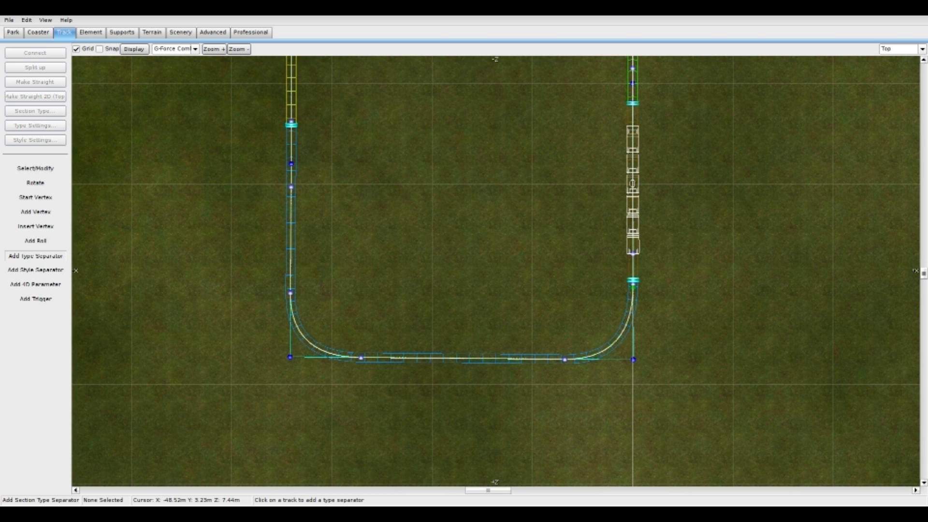
click(291, 194)
click(291, 281)
click(374, 358)
click(555, 360)
click(36, 169)
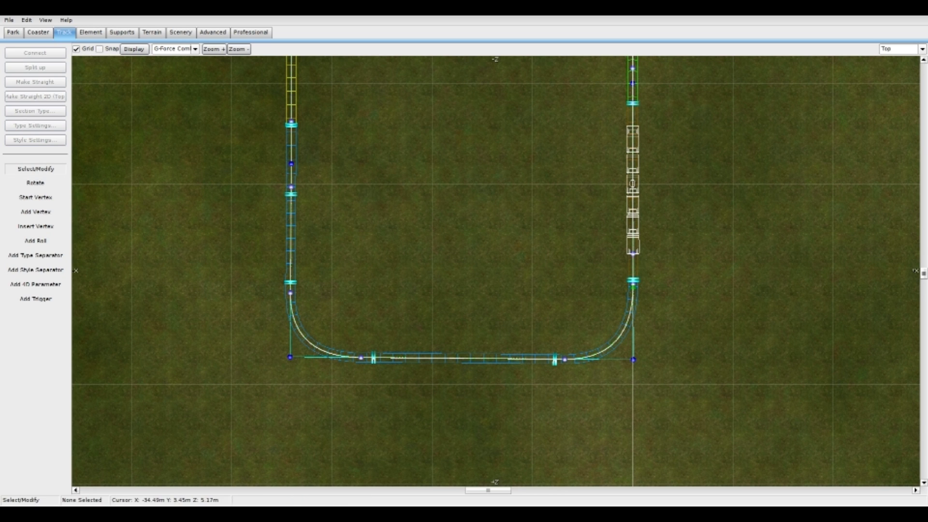
Set the new section before the first corner to type Transport and the cross straight's section to type Brake.
click(291, 231)
click(37, 115)
click(54, 147)
click(463, 359)
click(50, 115)
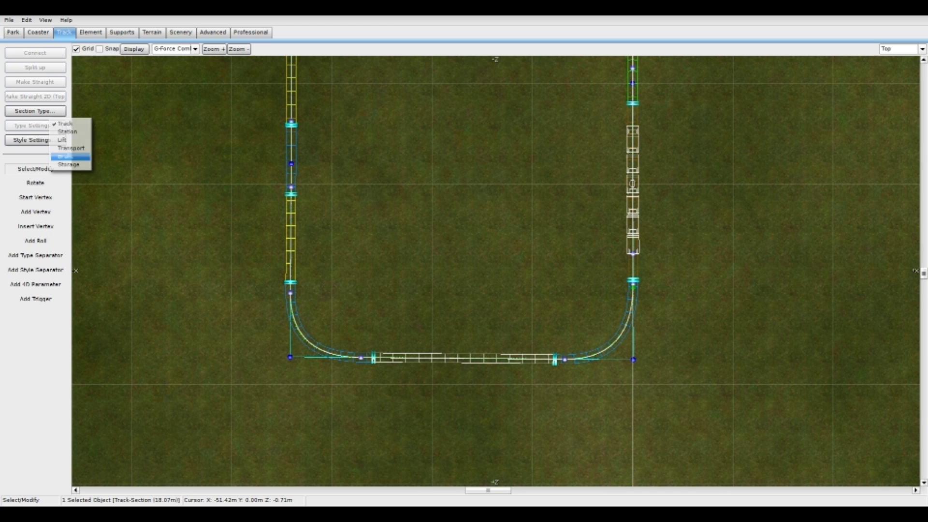
click(64, 156)
Enable the transport device for the cross straight's block brake section.
double_click(438, 355)
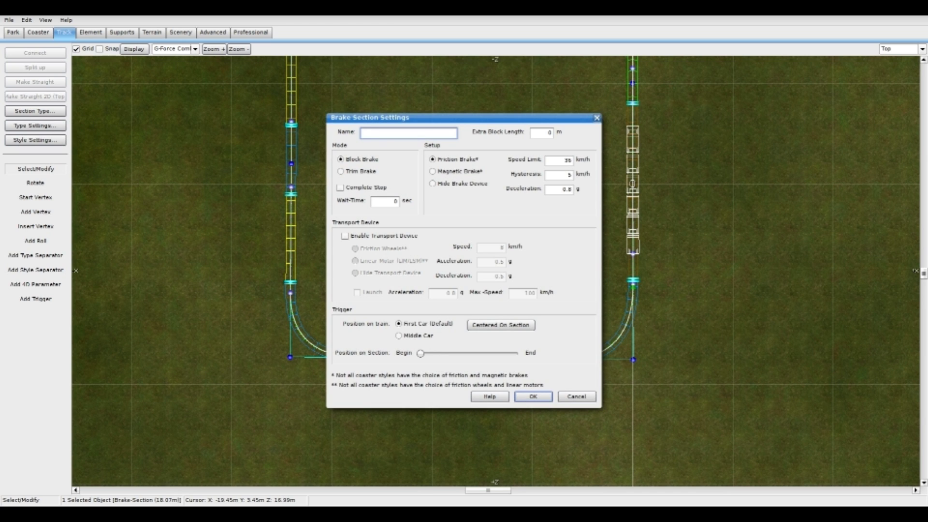
click(345, 236)
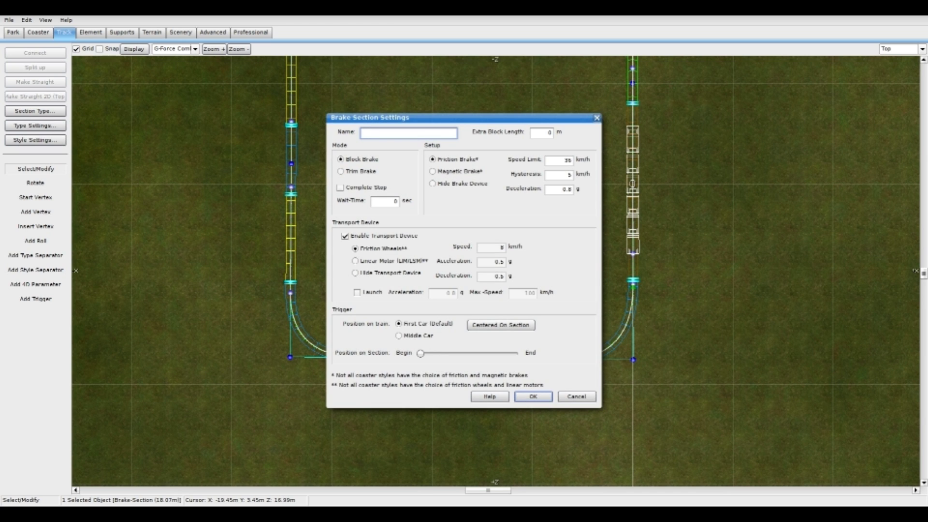
click(533, 396)
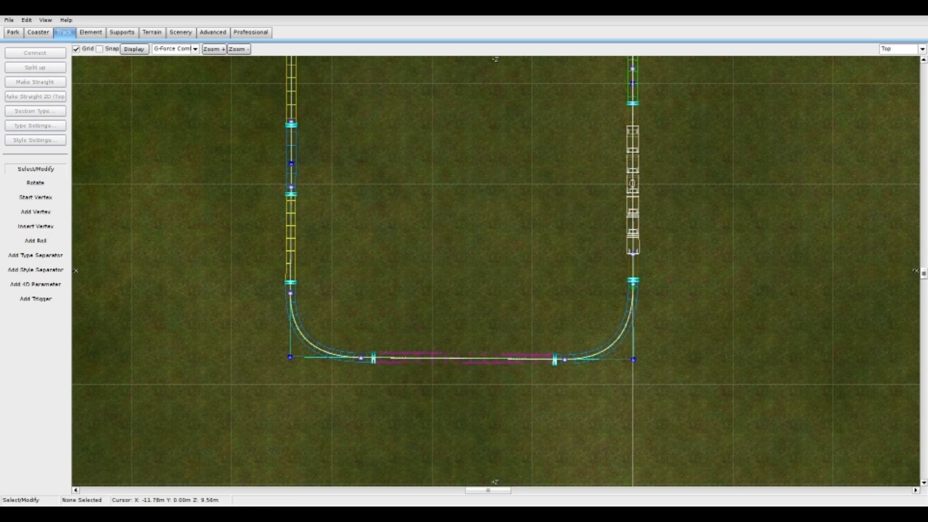
Check the whole closed circuit from above and save the park.
right_drag(527, 222, 513, 297)
scroll(513, 297, down, 10)
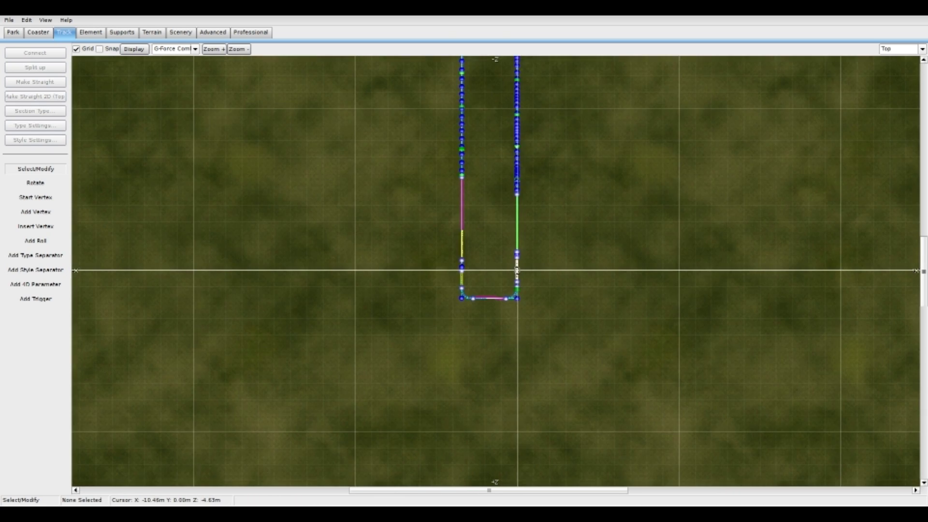
right_drag(499, 262, 486, 357)
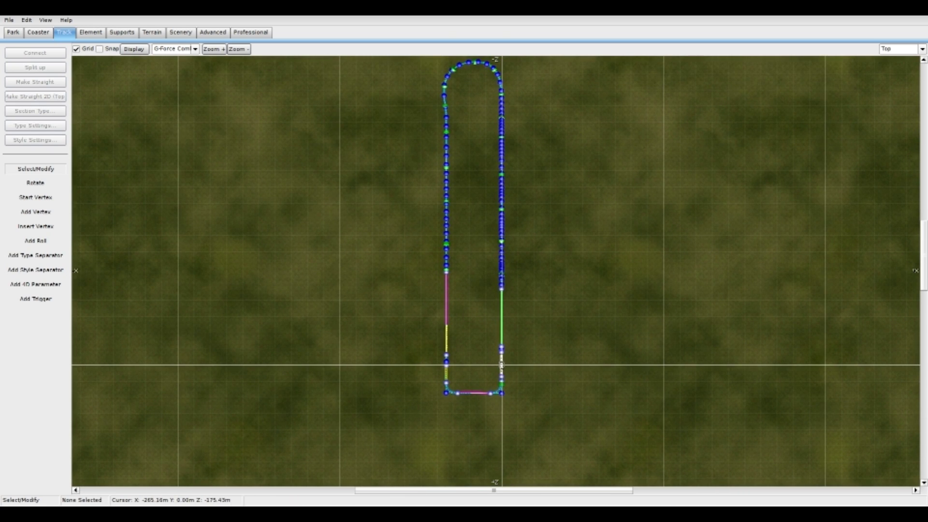
click(9, 21)
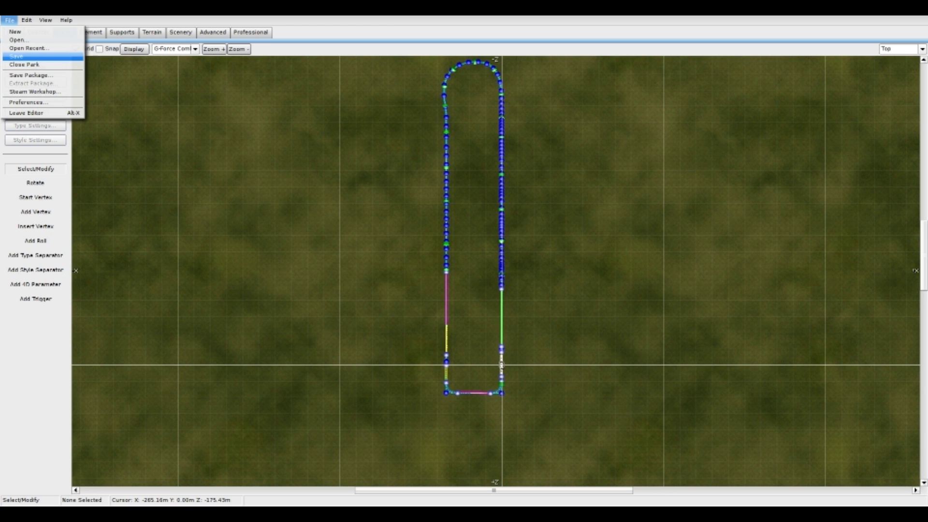
click(19, 56)
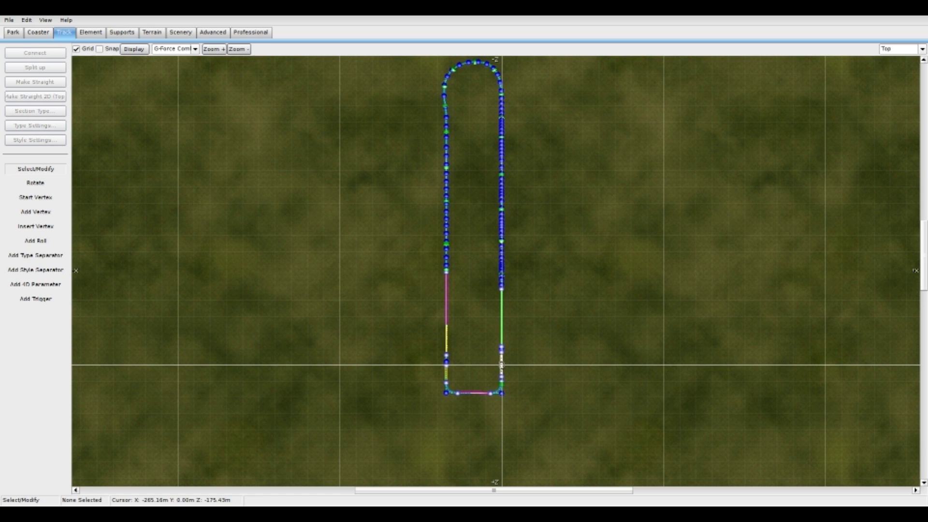
Freeze the coaster to generate its finished track and supports.
scroll(498, 252, up, 3)
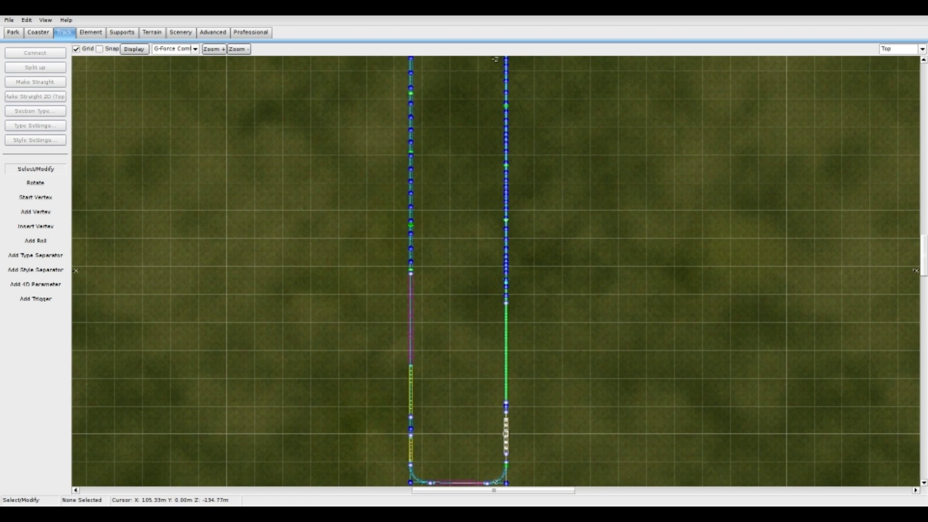
click(38, 32)
click(35, 193)
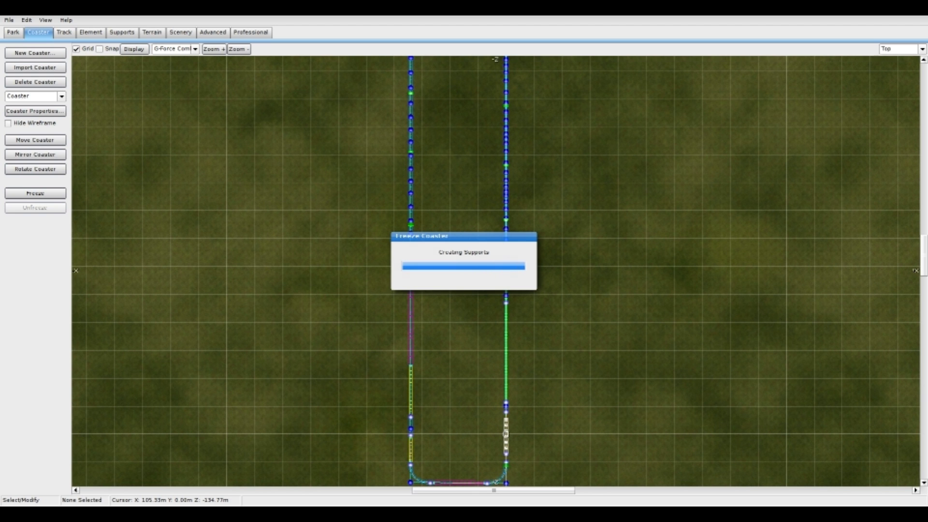
Examine the frozen coaster's finished track in the perspective view.
right_drag(531, 338, 464, 249)
click(899, 49)
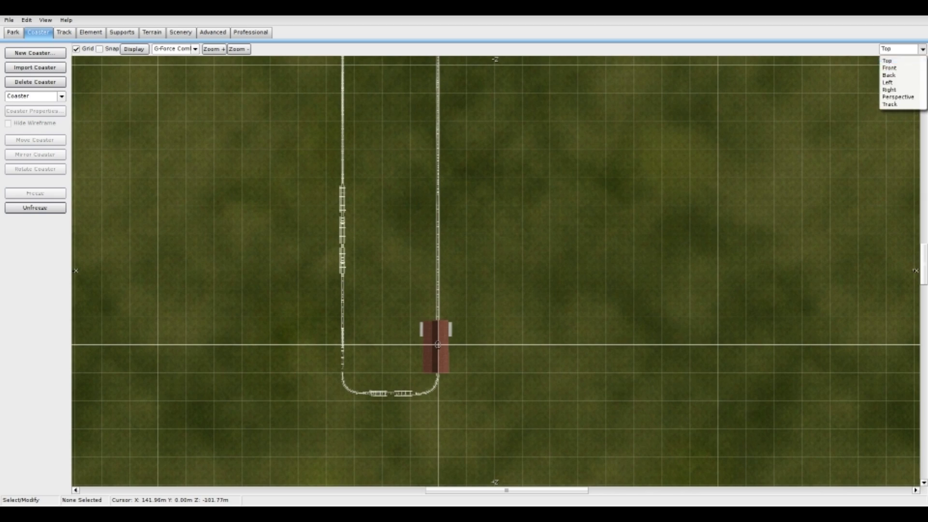
click(898, 97)
key(w)
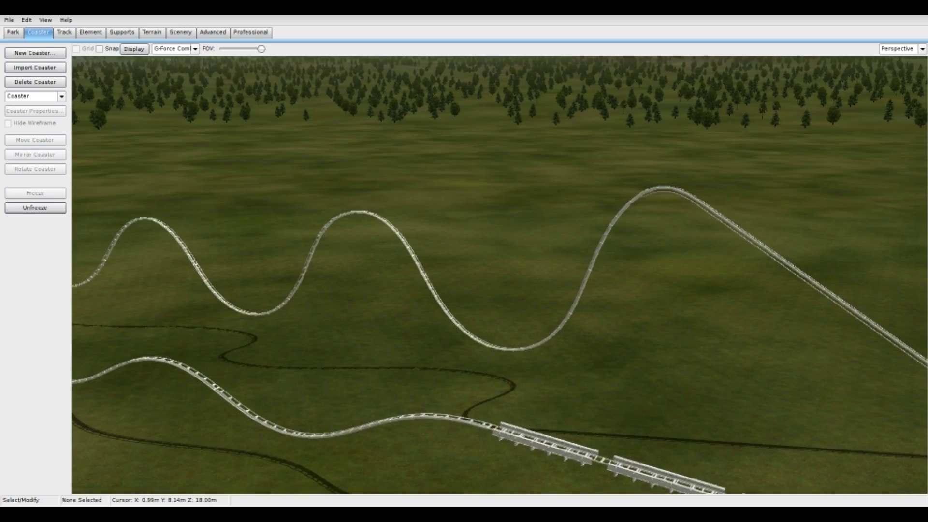
right_drag(500, 274, 560, 296)
Save the park and leave the editor for the ride simulation.
click(9, 20)
click(16, 57)
click(9, 21)
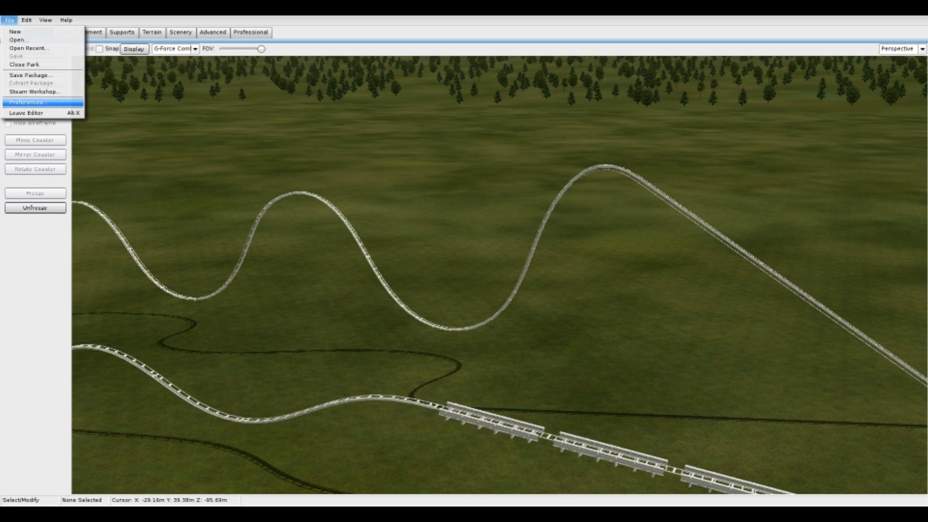
click(26, 112)
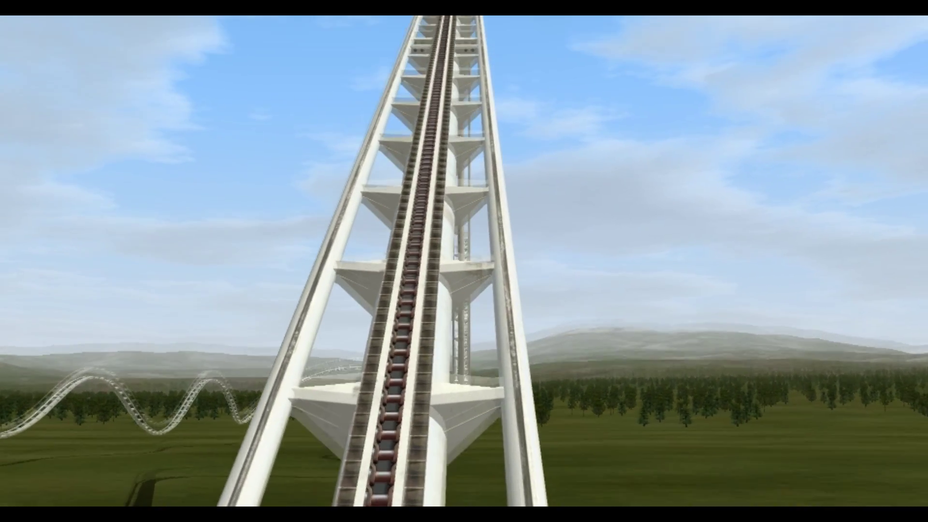
Pause the ride and fly around the station and lift hill to examine the finished track.
key(p)
key(f)
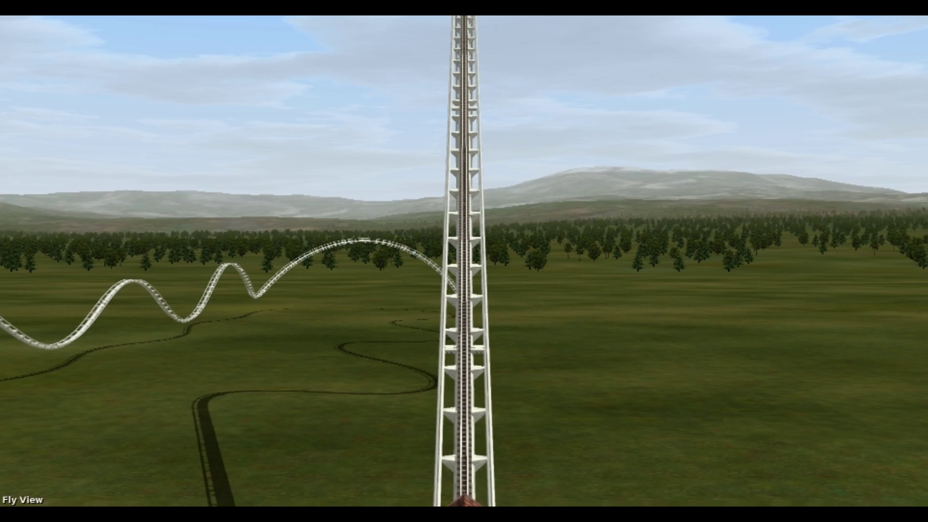
key(s)
key(d)
key(a)
key(w)
key(d)
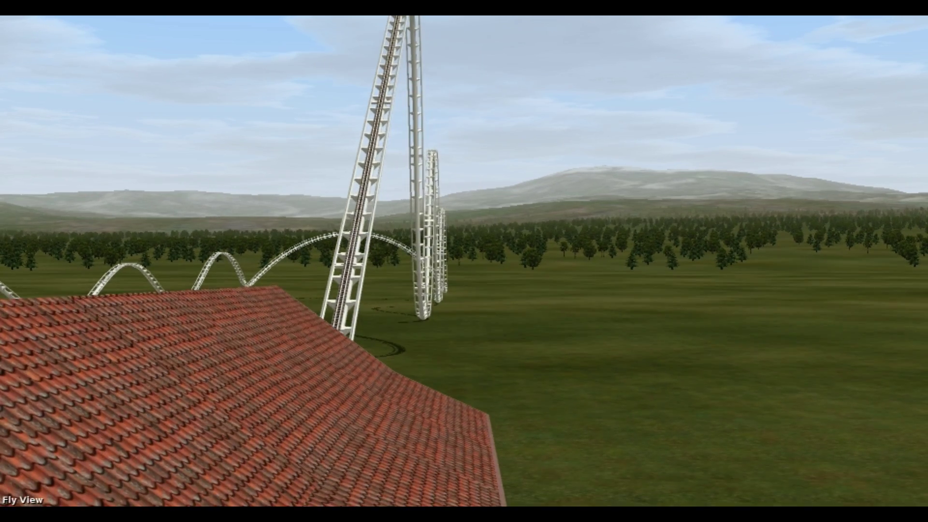
key(w)
key(s)
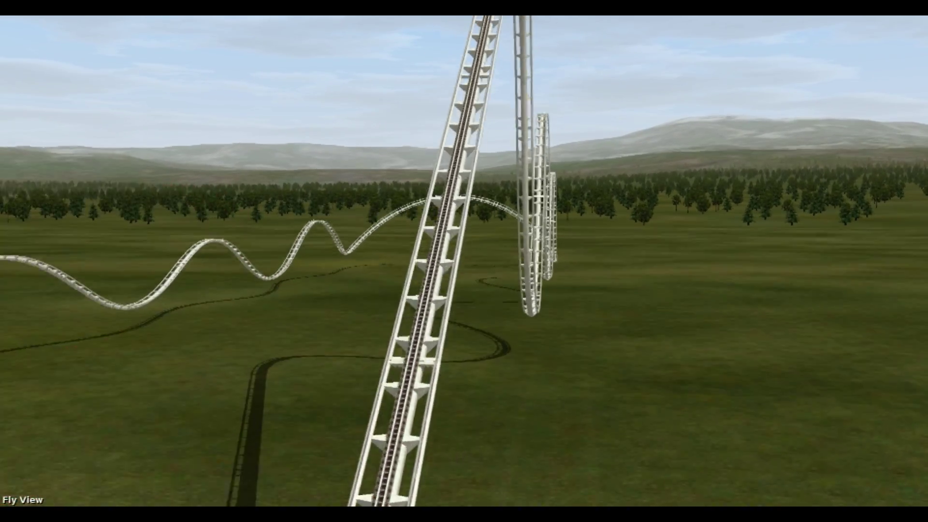
key(w)
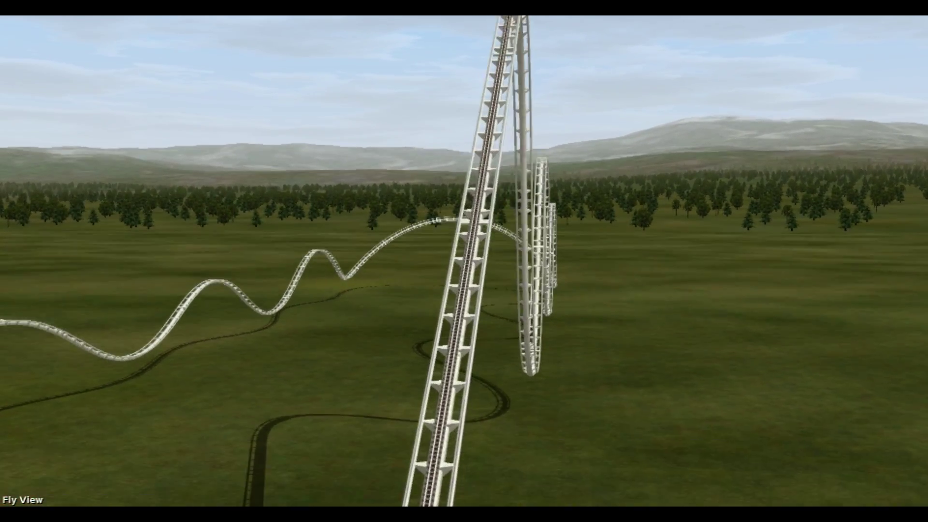
Watch the train leave the station in the target view, and follow the full lap from the ride view.
key(v)
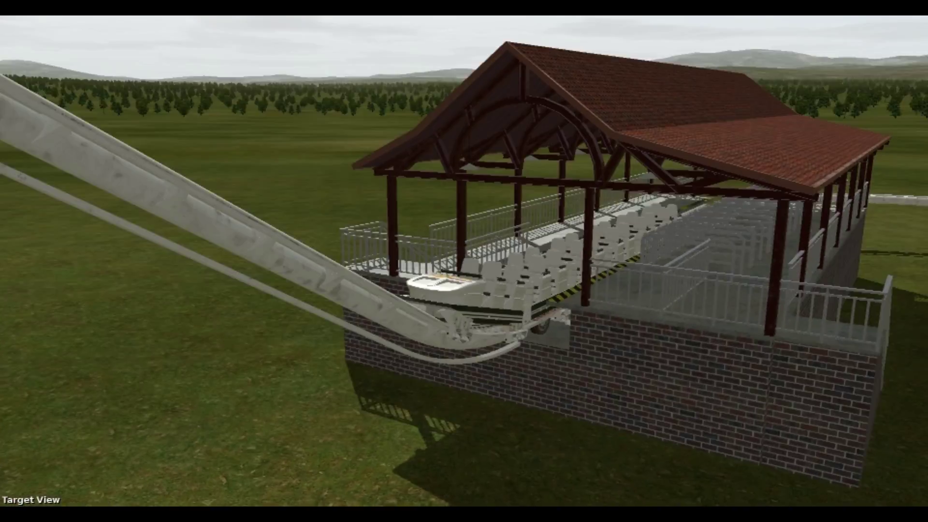
key(p)
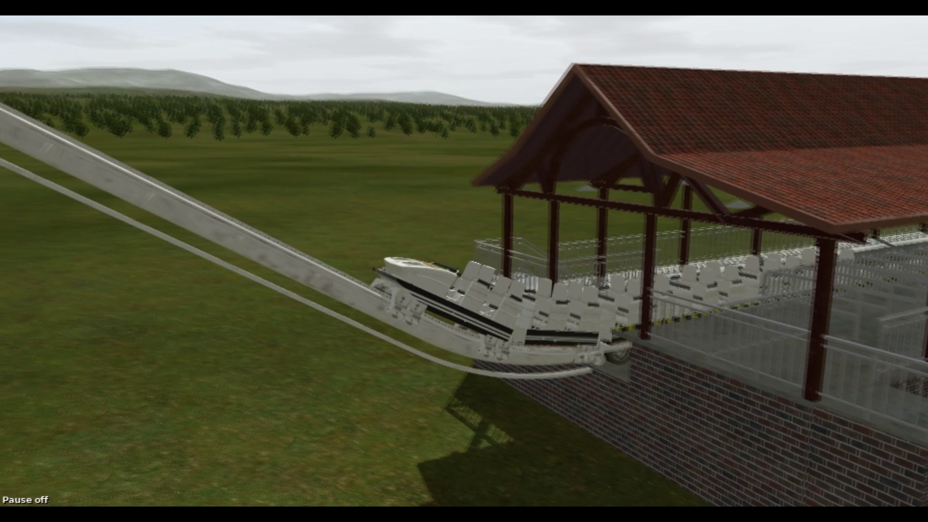
key(F1)
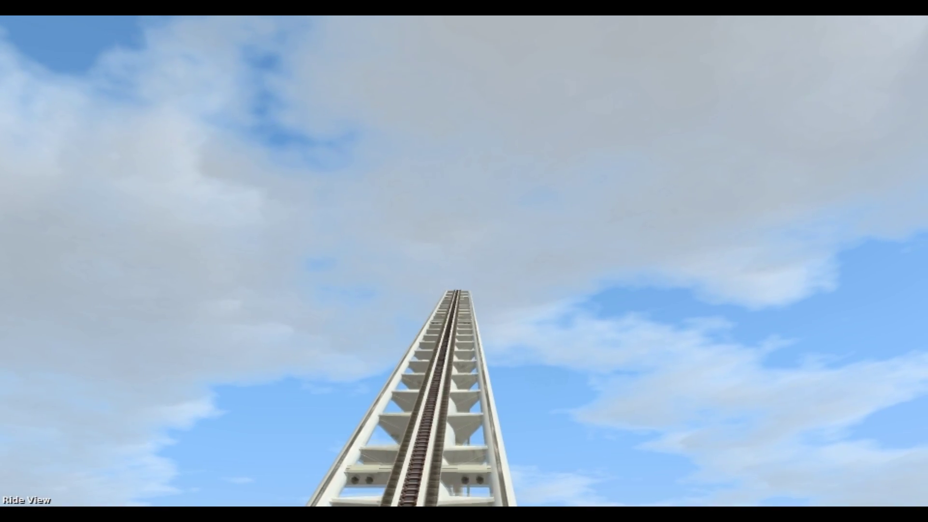
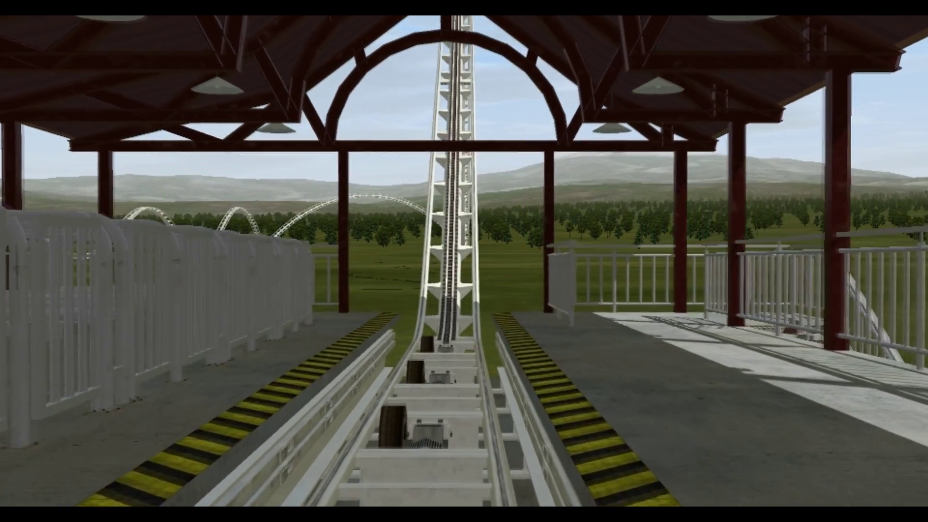
Return to the editor and review the color settings in the coaster's properties.
key(Escape)
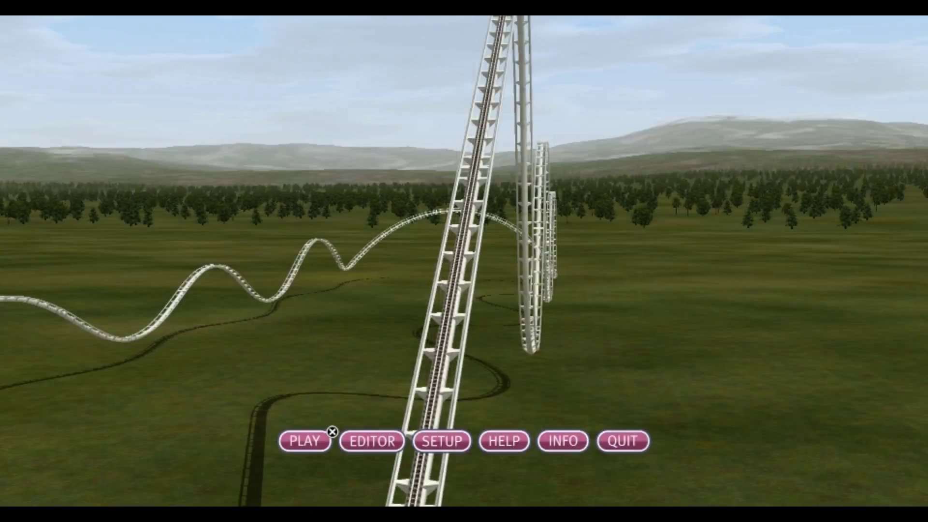
click(335, 434)
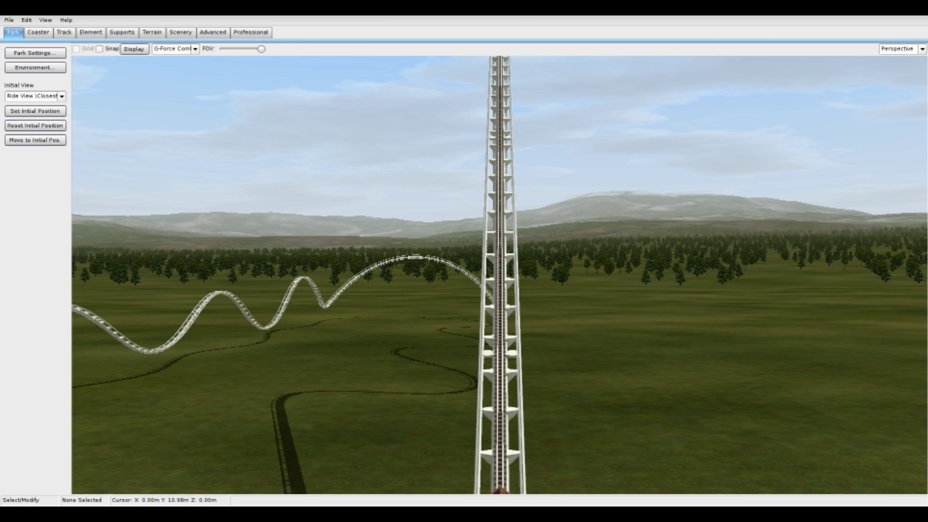
click(38, 32)
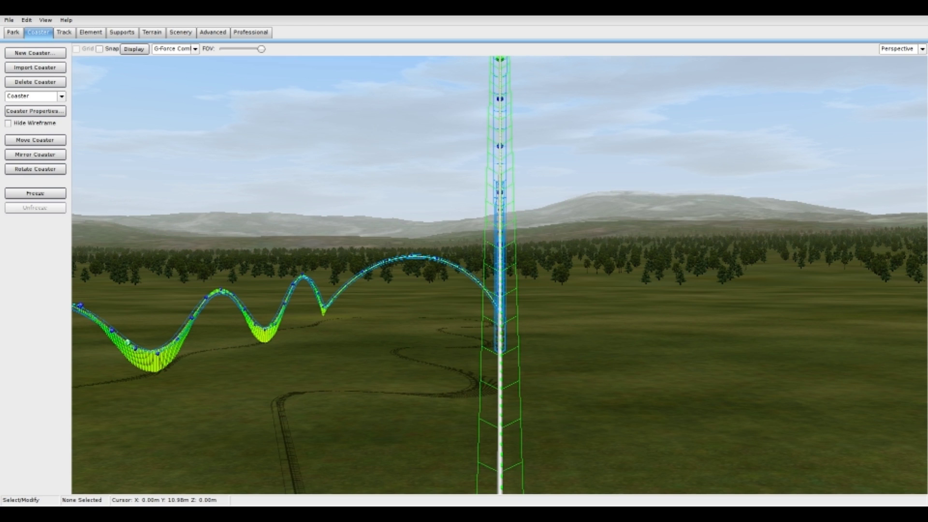
click(35, 110)
click(436, 173)
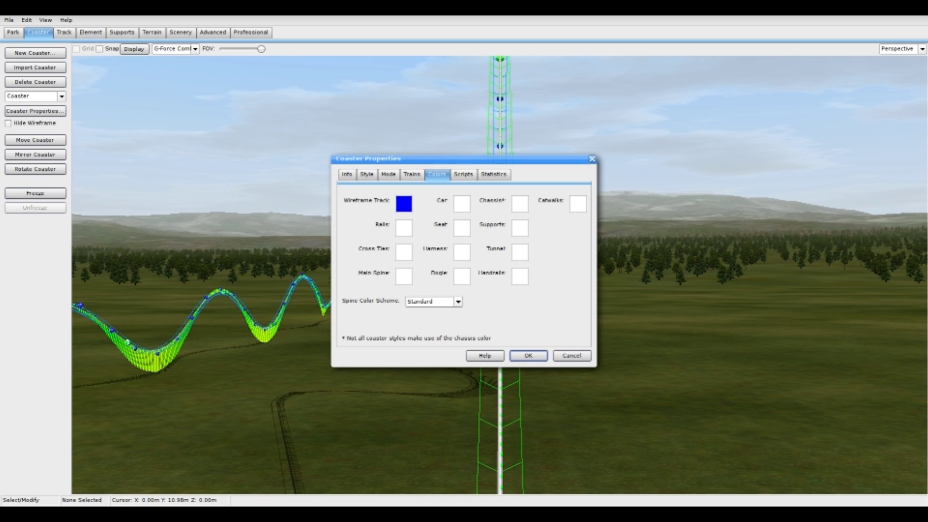
click(528, 356)
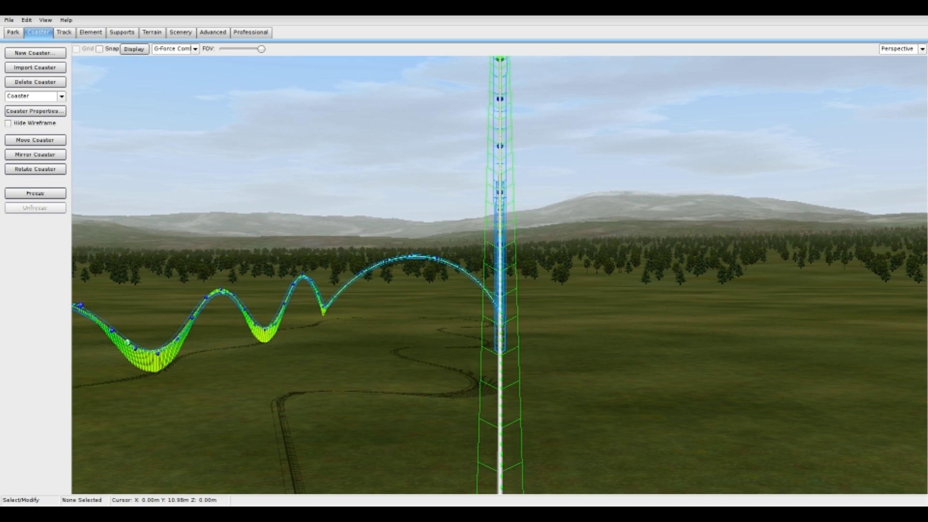
Choose the Twisted Double prefab from the support library.
click(121, 33)
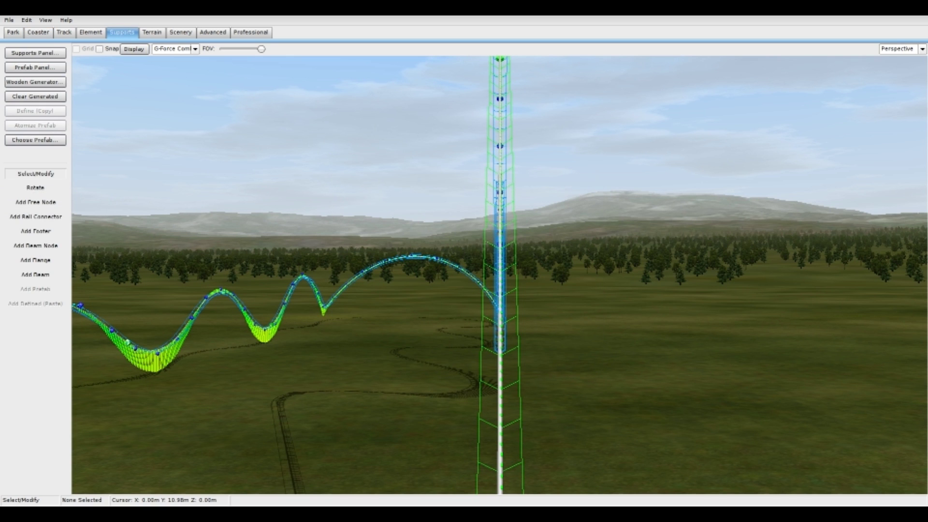
click(36, 67)
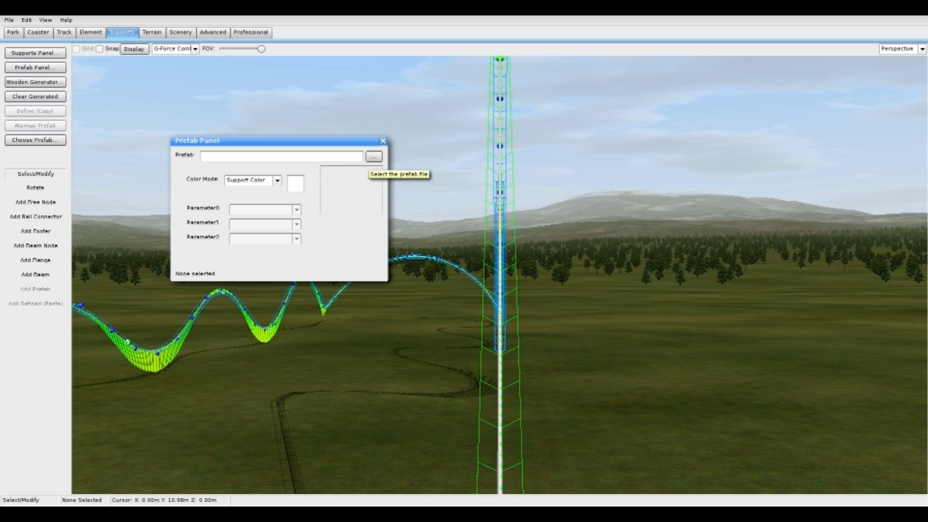
click(372, 157)
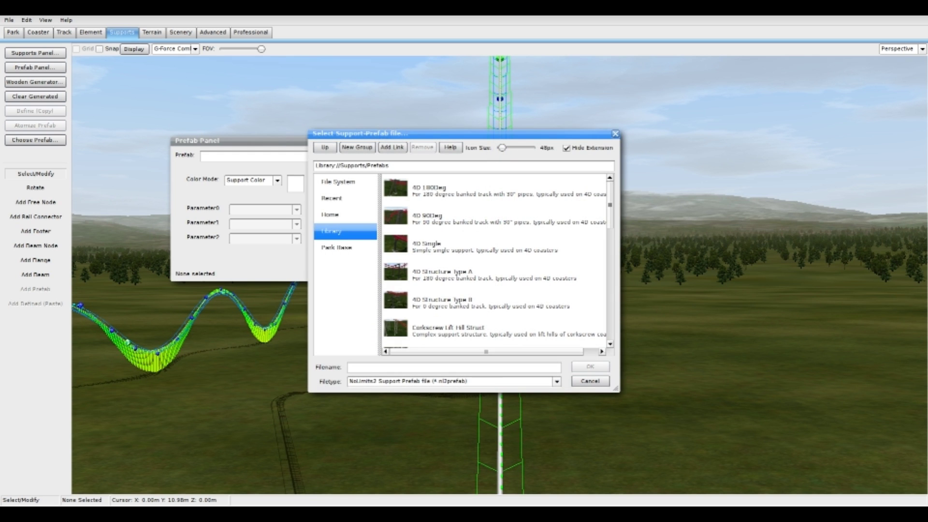
scroll(493, 261, down, 8)
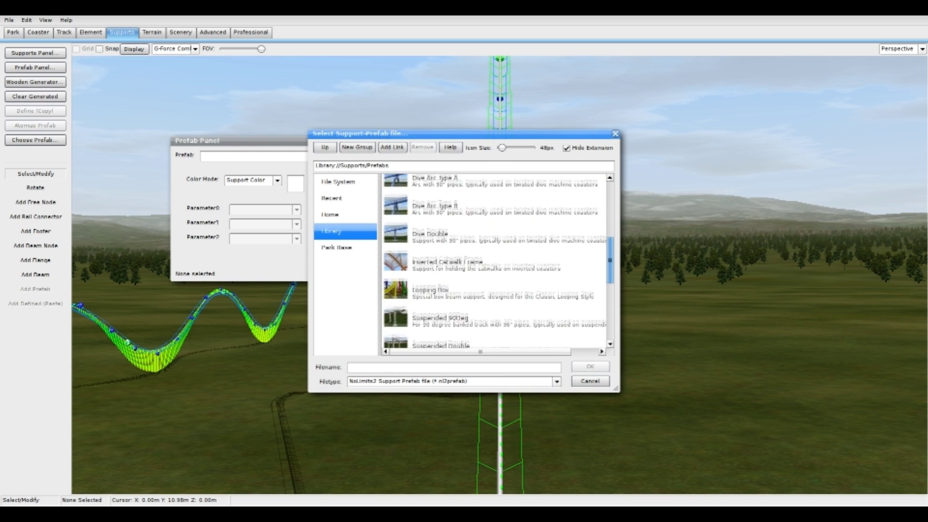
scroll(498, 261, down, 6)
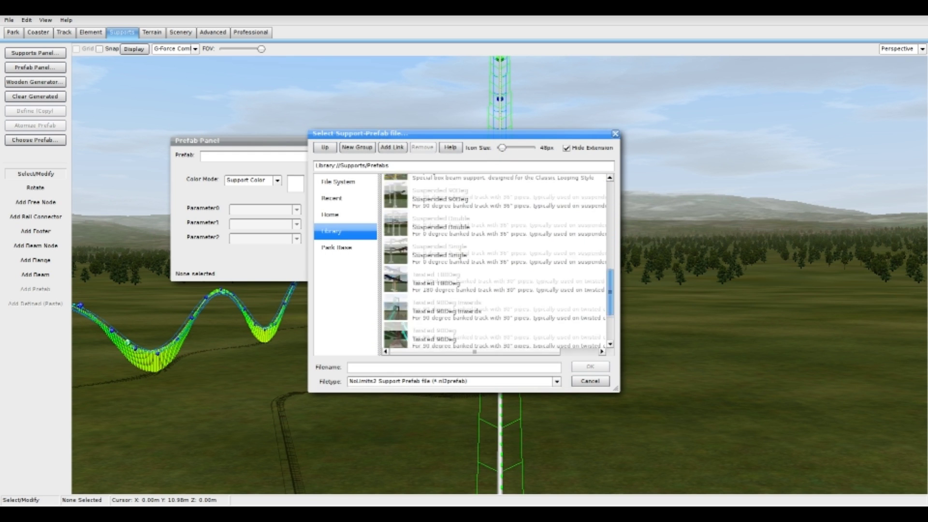
scroll(493, 261, down, 5)
double_click(478, 300)
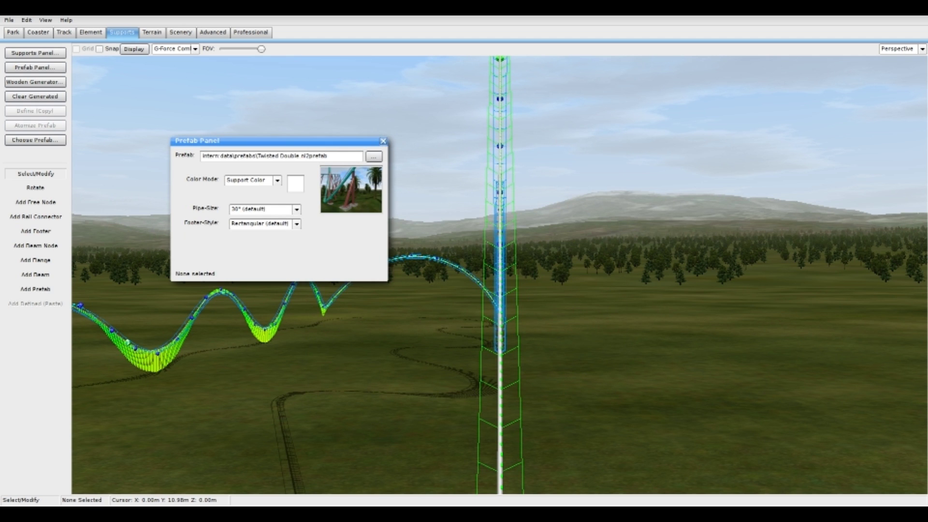
Set the prefab's pipe size to 24" and its footer style to Round.
click(296, 209)
key(Down)
key(Down)
key(Down)
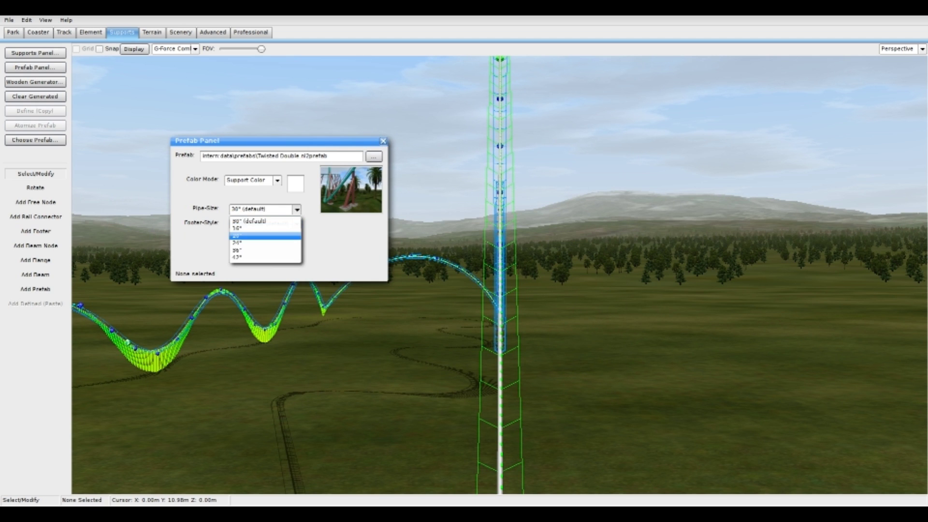
click(296, 223)
click(251, 241)
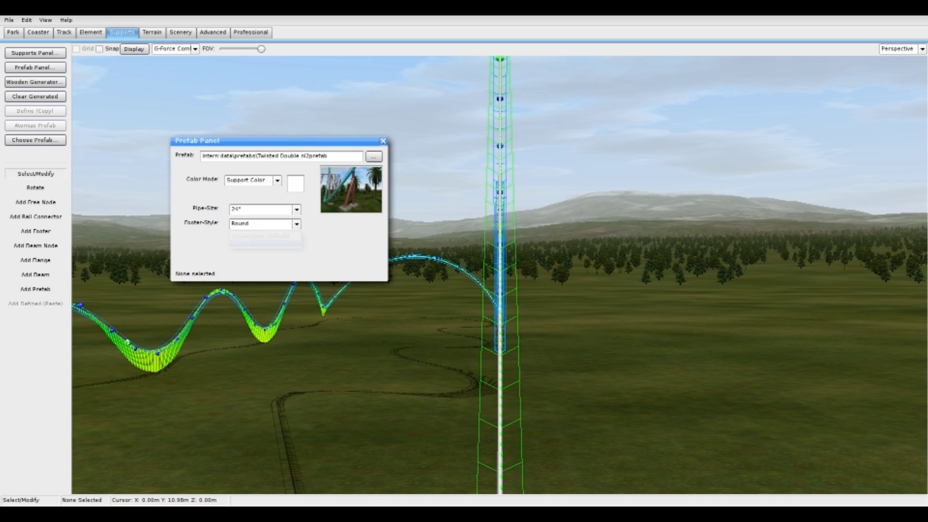
click(383, 141)
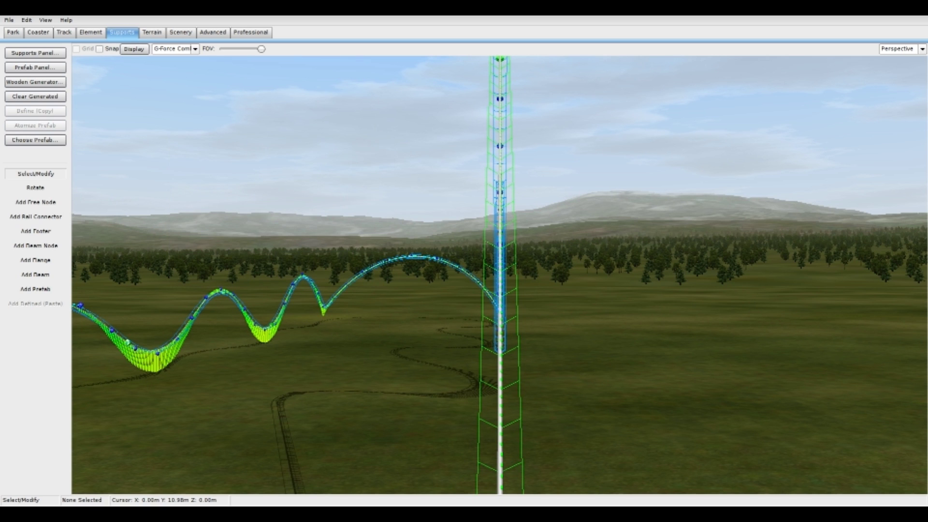
Place Twisted Double prefab supports at even spacing up the lift hill and at its crest.
click(36, 289)
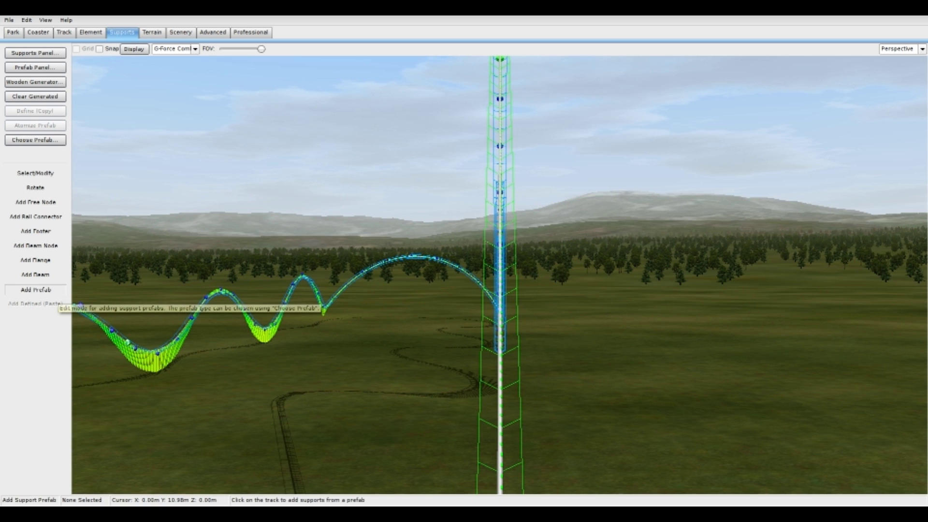
right_drag(483, 242, 435, 343)
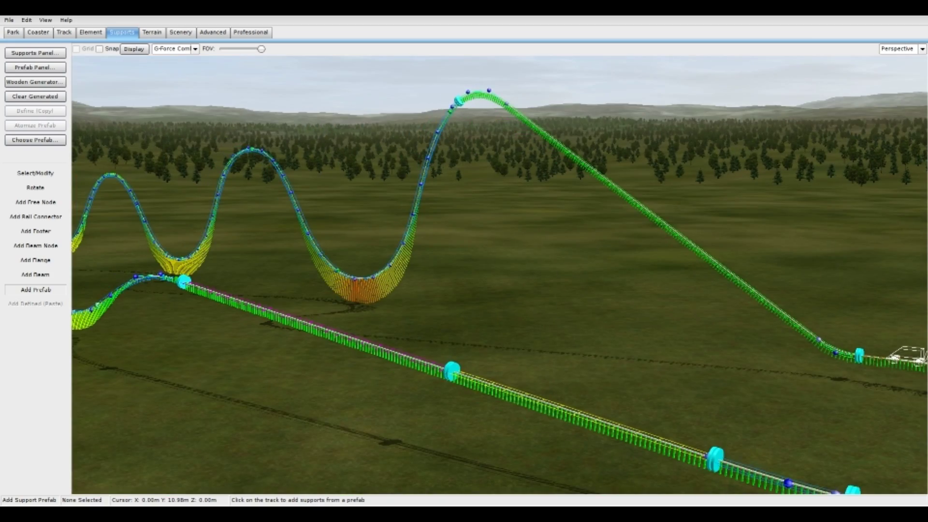
click(759, 294)
click(668, 225)
click(576, 156)
click(479, 92)
Add prefab supports down the first drop, through its valley and up to the crest of the second hill.
click(430, 152)
click(408, 227)
click(385, 268)
click(349, 274)
click(319, 252)
click(300, 215)
click(277, 171)
click(247, 150)
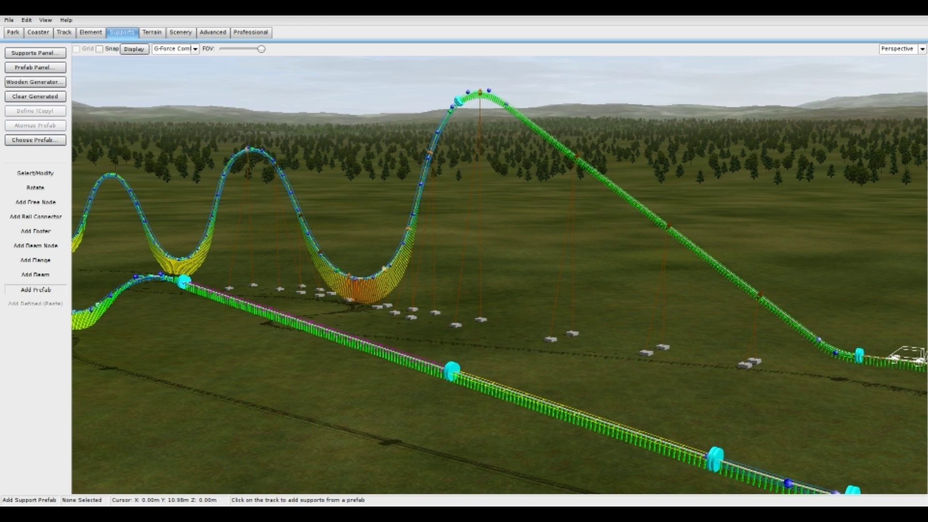
Continue the prefab supports down the second hill and over the third hill.
click(221, 182)
click(202, 244)
click(145, 212)
key(a)
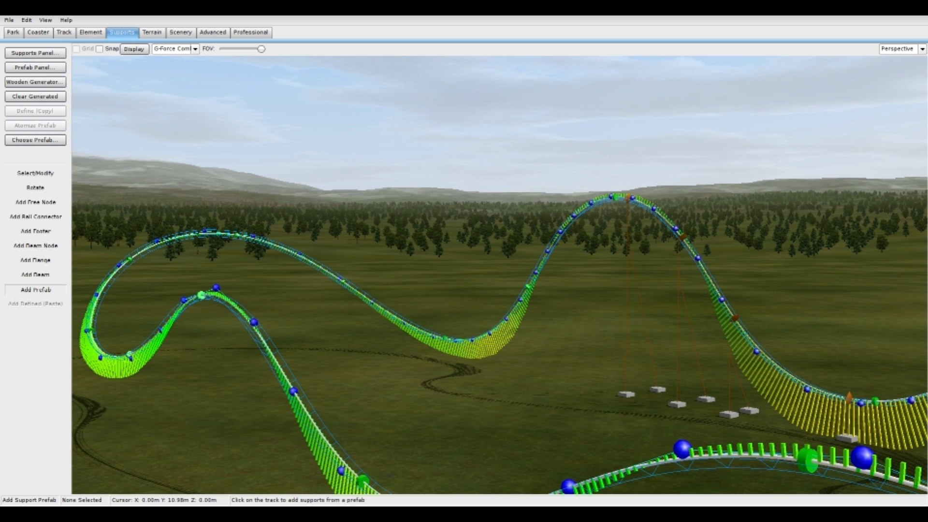
click(550, 246)
Switch the track display to Spline and add supports through the valley after the third hill and up toward the turnaround.
click(196, 49)
click(164, 73)
click(514, 308)
click(484, 334)
click(417, 327)
click(367, 297)
click(319, 266)
click(260, 240)
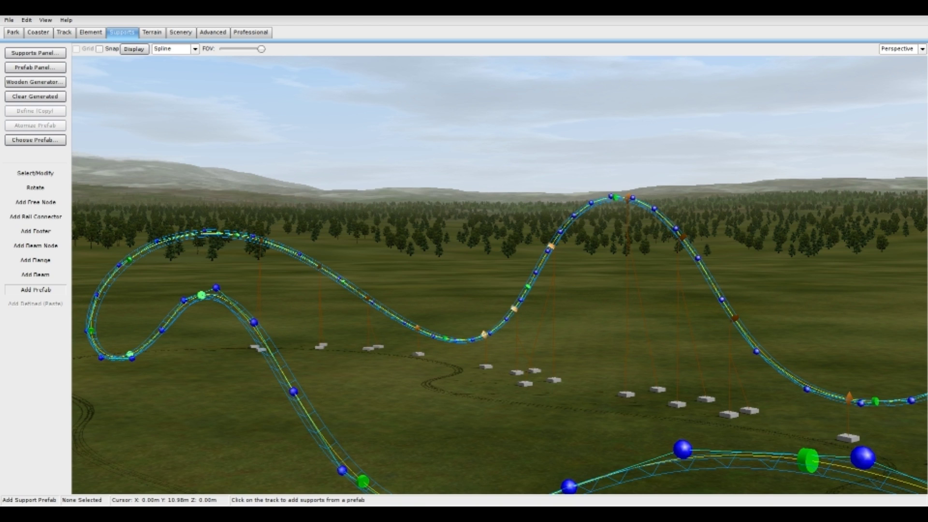
Place prefab supports around the turnaround, through its low point and onto the following climb.
click(197, 233)
click(138, 254)
click(107, 281)
click(93, 309)
click(95, 341)
click(119, 356)
click(153, 337)
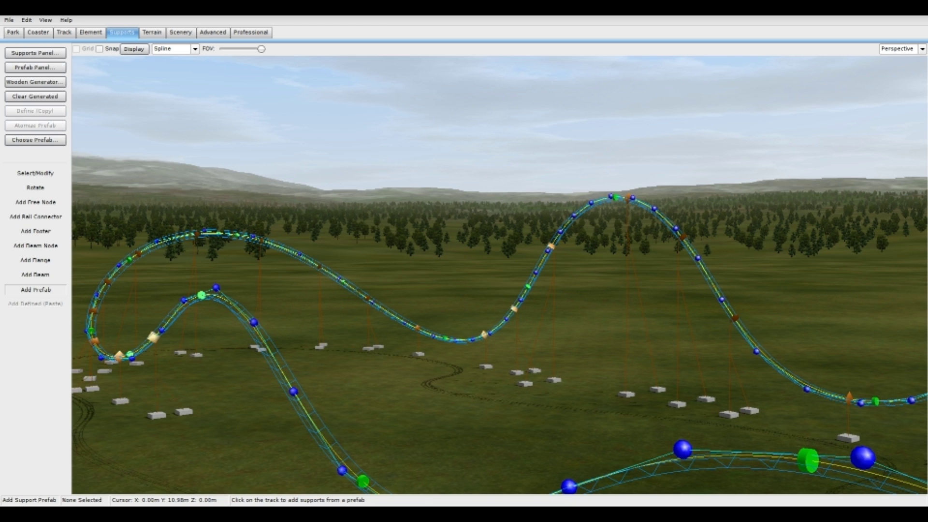
Add prefab supports over the first small hill after the turnaround and down its descent.
click(178, 308)
click(237, 306)
click(275, 360)
click(318, 430)
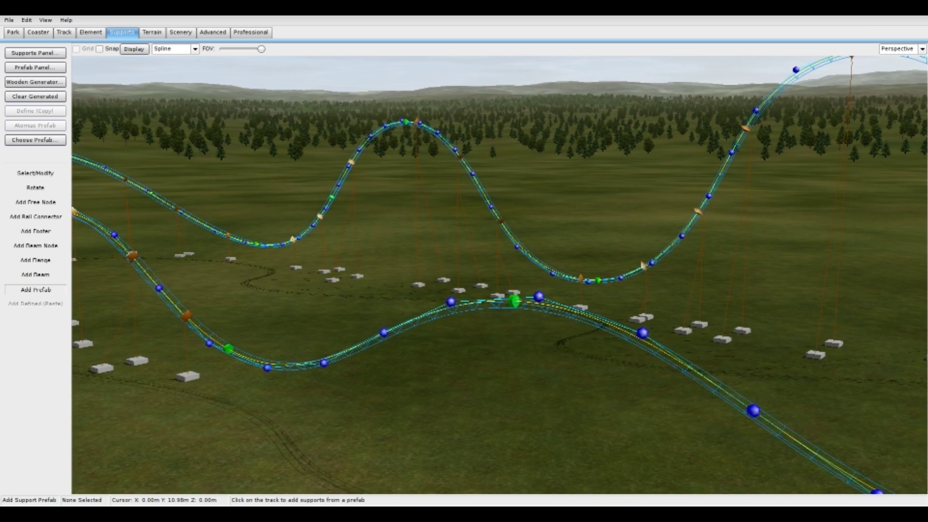
Add prefab supports through the dip before the last small hill and up to its crest.
click(230, 348)
click(303, 362)
click(358, 346)
click(474, 302)
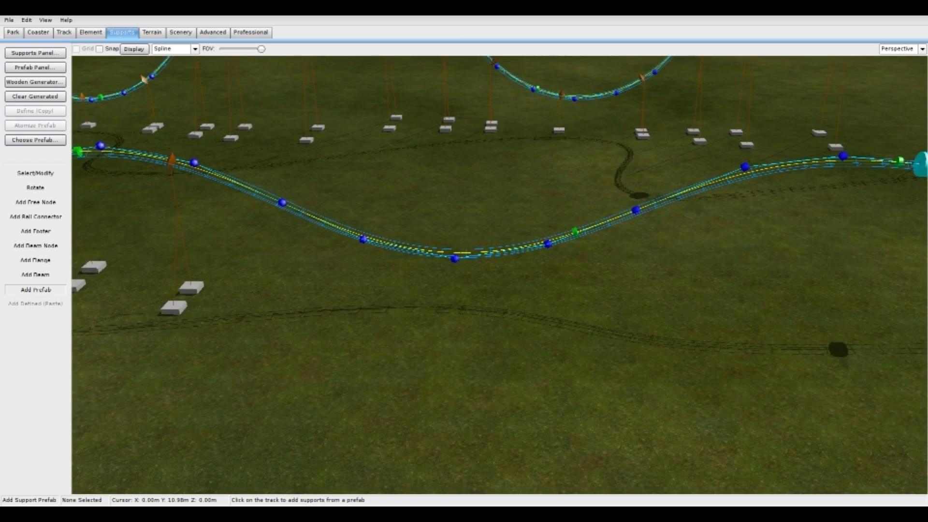
Place prefab supports down the last small hill, through the final valley and up to the start of the straight magenta section.
click(300, 211)
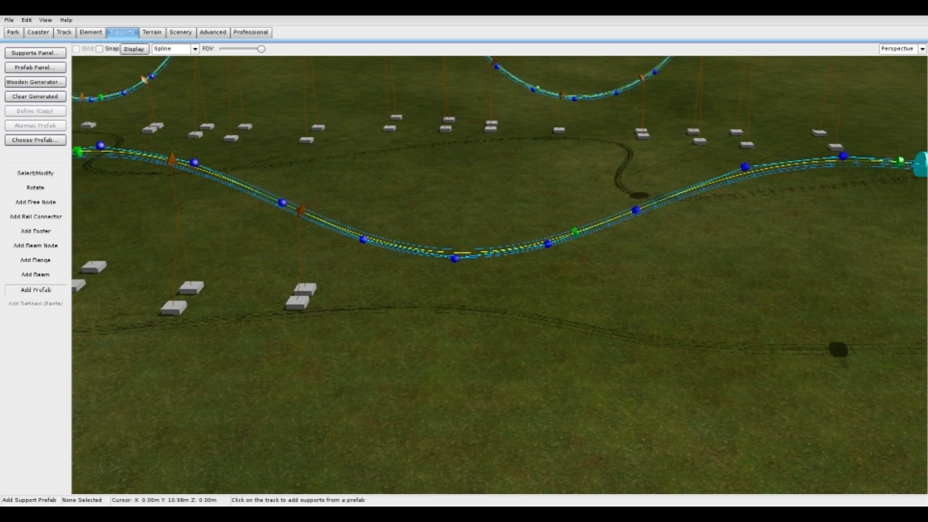
click(409, 248)
click(502, 249)
click(598, 223)
click(694, 187)
click(820, 161)
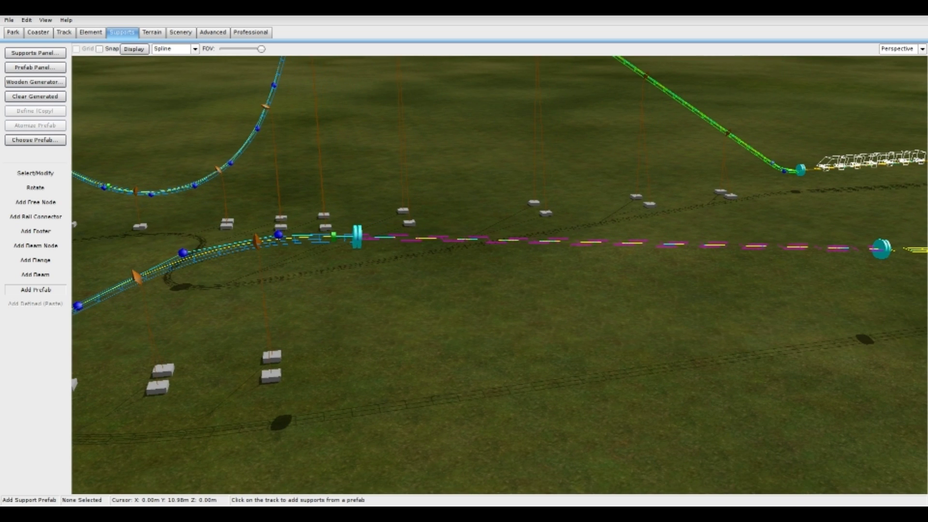
Add evenly spaced prefab supports along the straight magenta section and the yellow section that follows it.
click(376, 238)
click(544, 240)
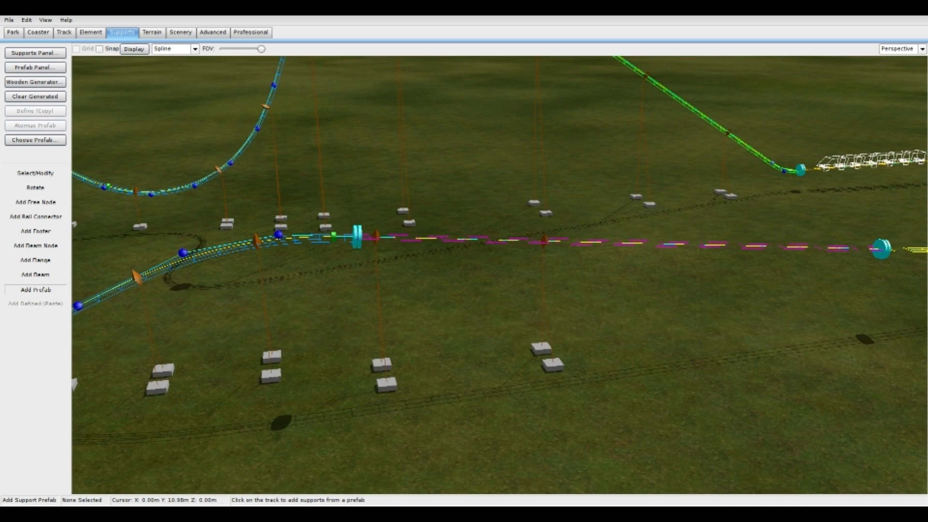
click(660, 243)
click(752, 246)
right_drag(752, 245, 328, 217)
click(447, 218)
click(553, 220)
click(683, 220)
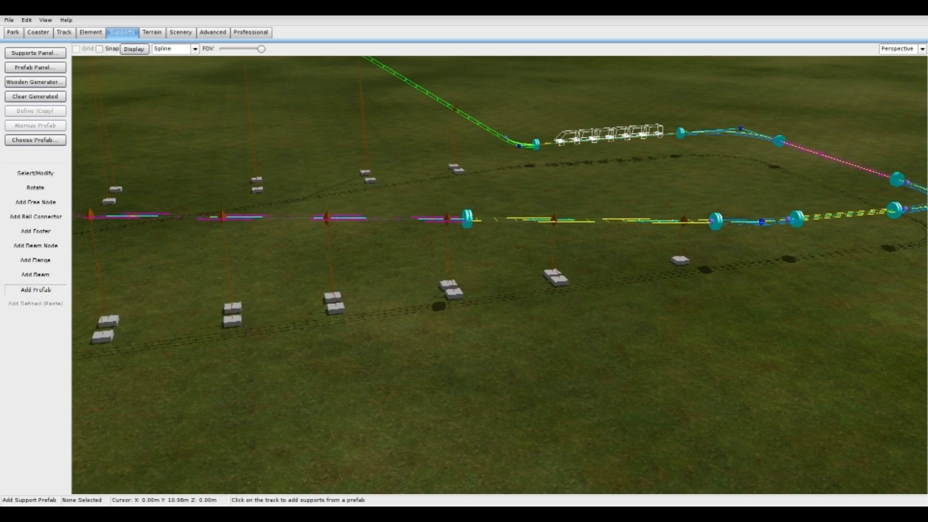
Continue the prefab supports past the yellow section, over the short connecting pieces and into the final turn.
click(750, 221)
click(808, 218)
click(913, 208)
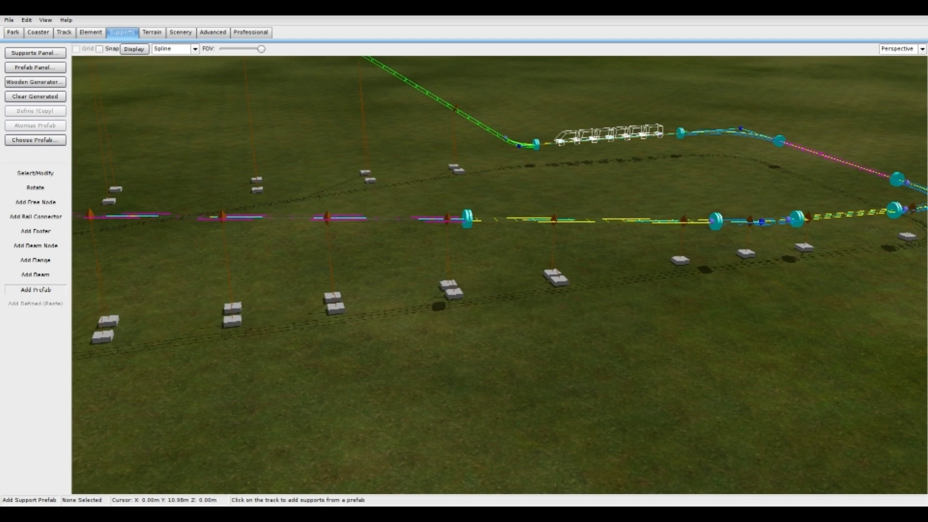
click(922, 187)
Add prefab supports along the second magenta section and around the curve leading to the station.
click(850, 165)
click(826, 156)
click(802, 149)
click(765, 135)
click(715, 131)
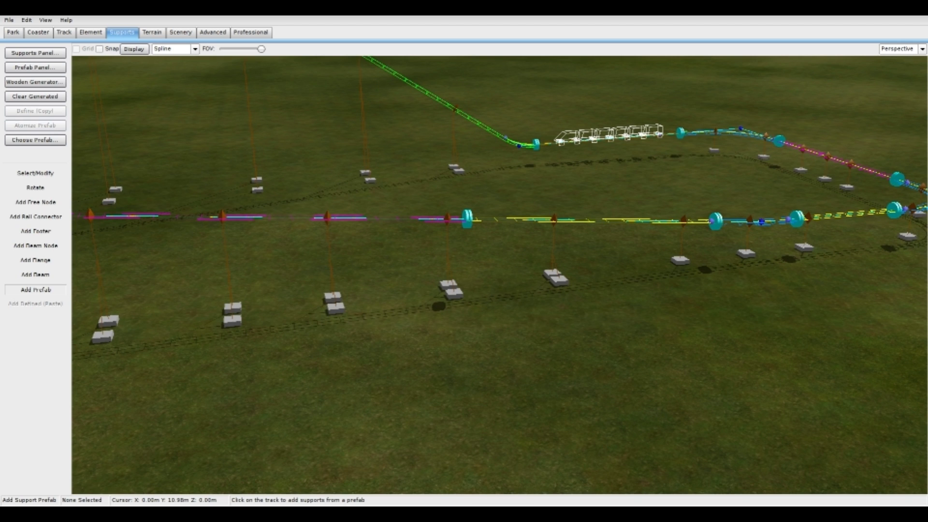
Place prefab supports under the station track and the foot of the lift hill to finish the circuit's supports.
click(667, 132)
click(607, 137)
click(545, 143)
click(500, 136)
Freeze the coaster to generate its finished tracks and supports.
click(38, 32)
click(35, 193)
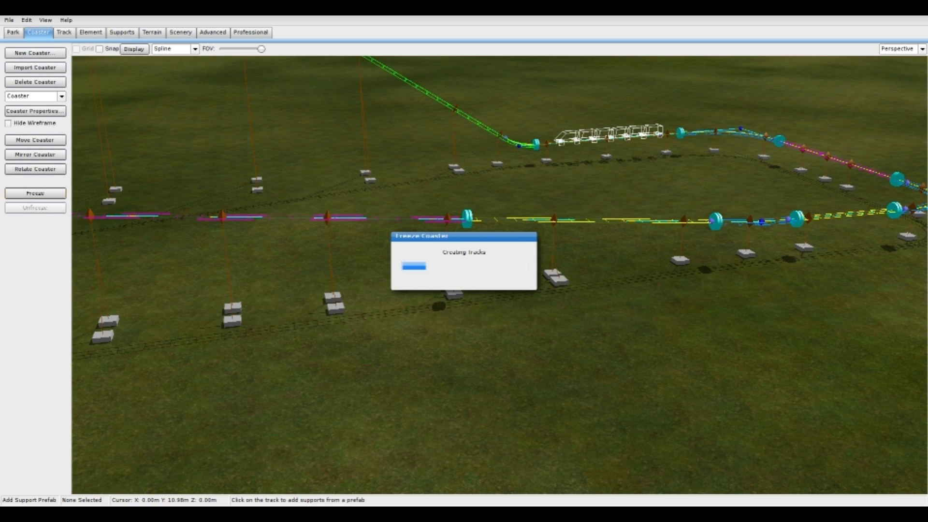